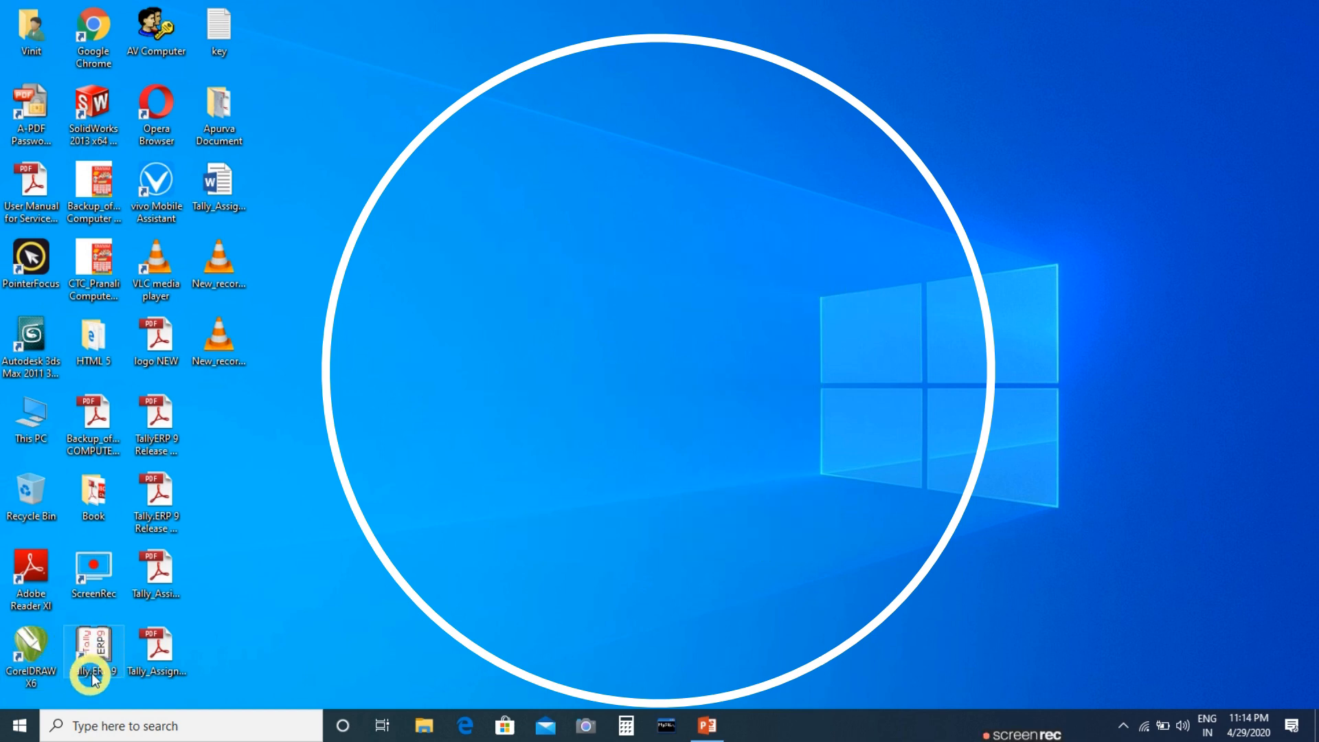
Step: Launch Tally.ERP 9 in Educational Mode and skip the login for the existing company
click(80, 656)
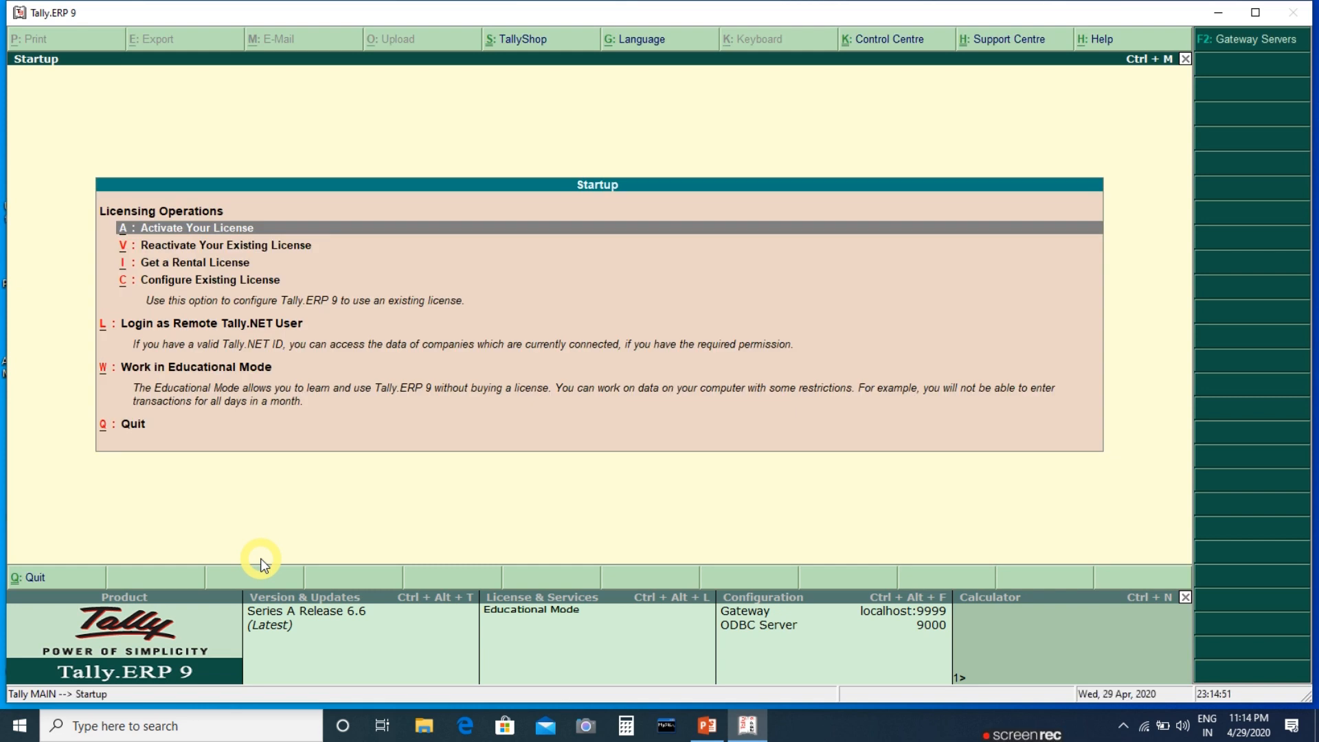
key(Down)
key(Down)
key(Down)
key(Down)
key(Down)
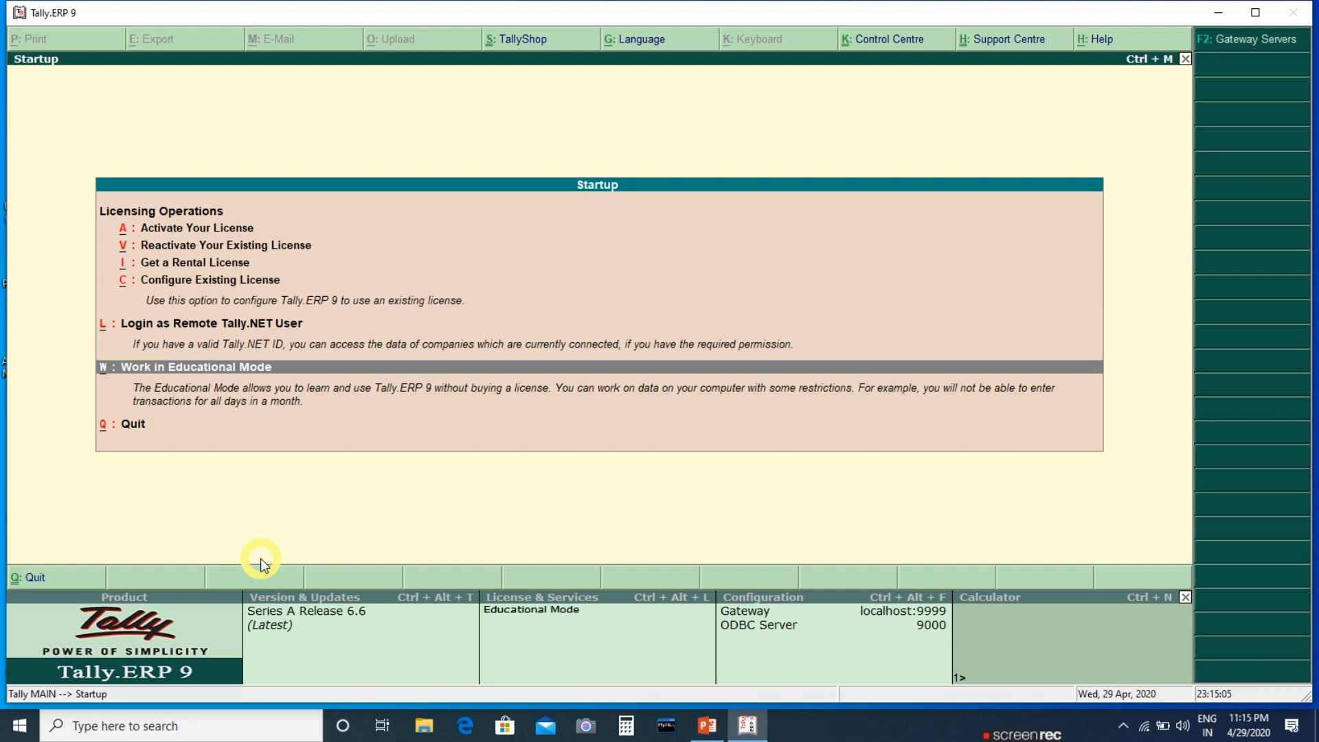
key(Return)
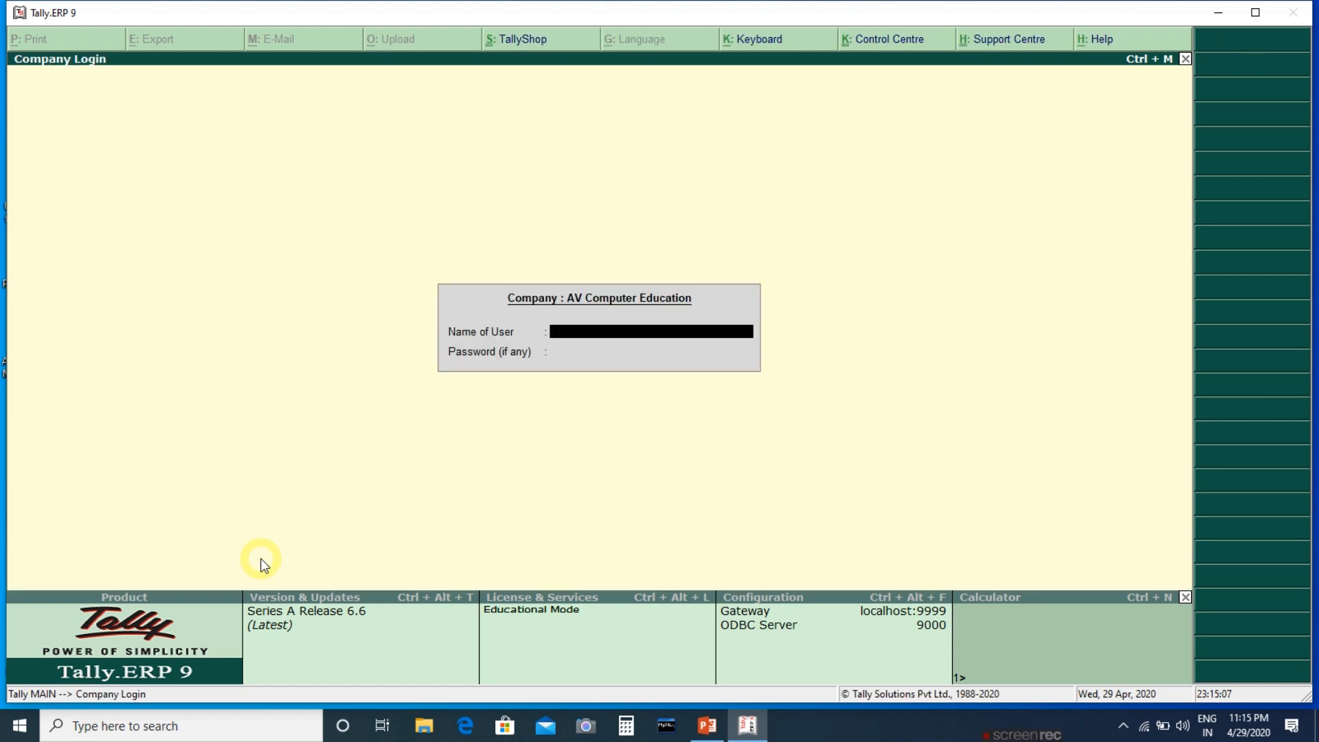
key(Escape)
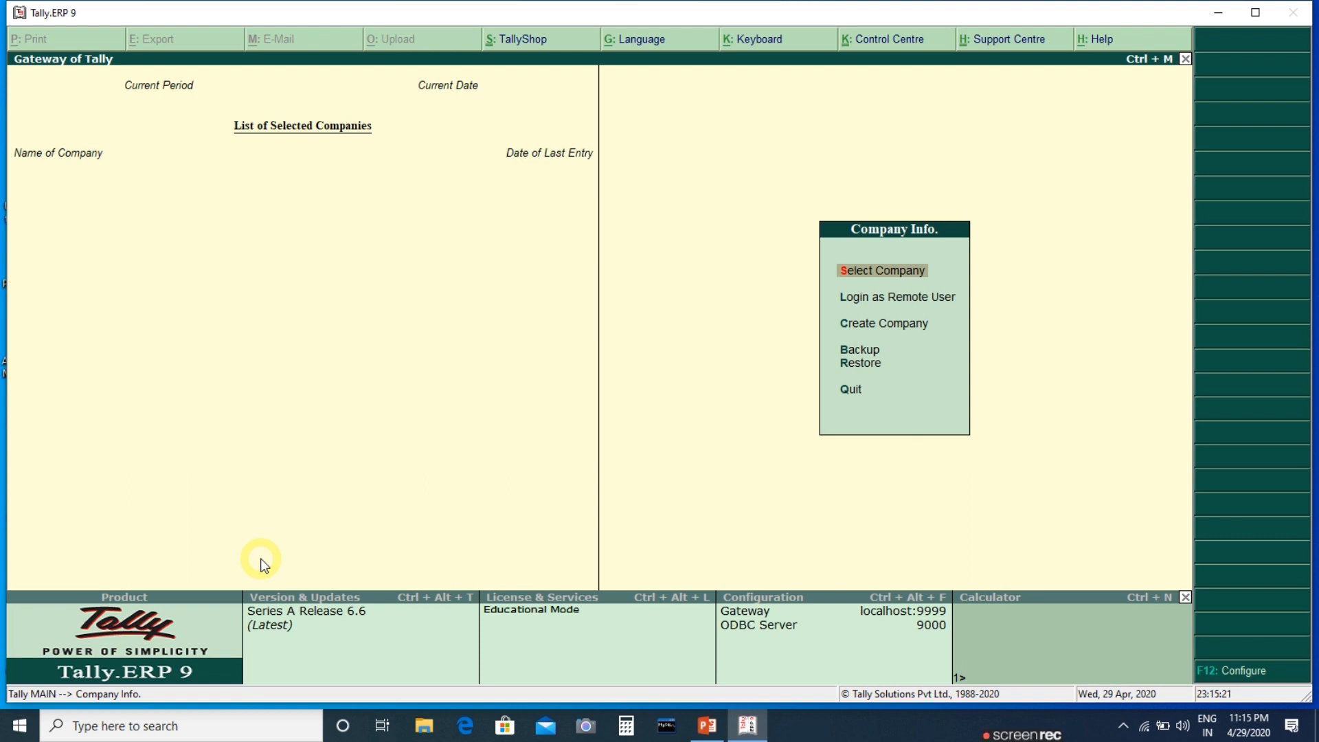
Step: Start creating a company named "Angel Pvt Ltd." and keep the same mailing name
key(Down)
key(Down)
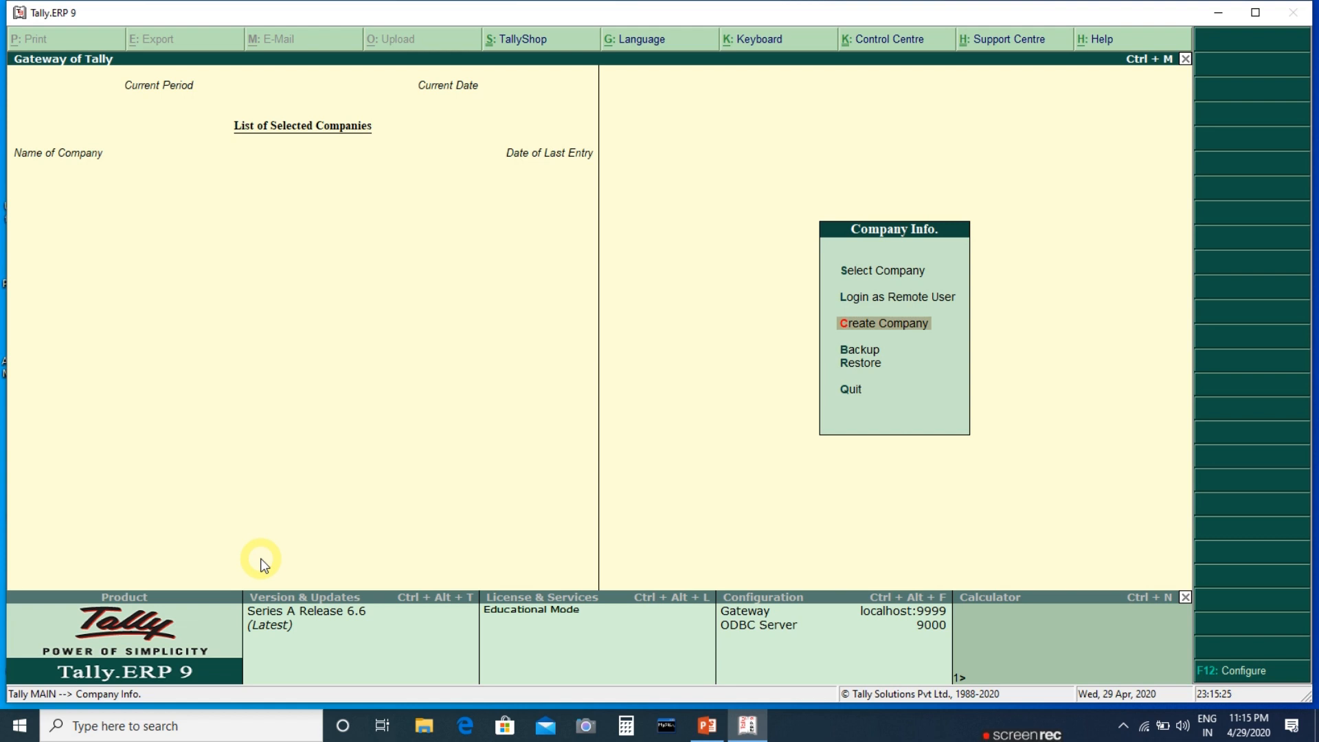
key(Return)
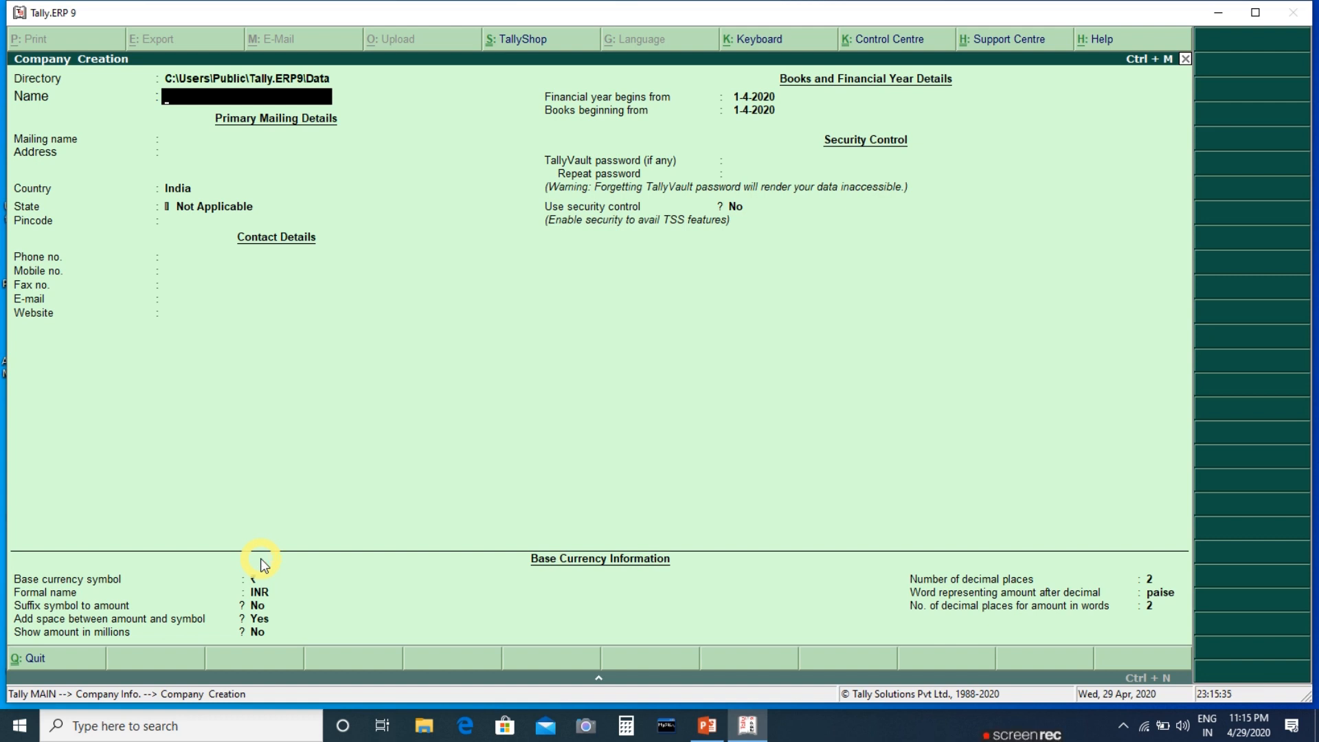
text(A)
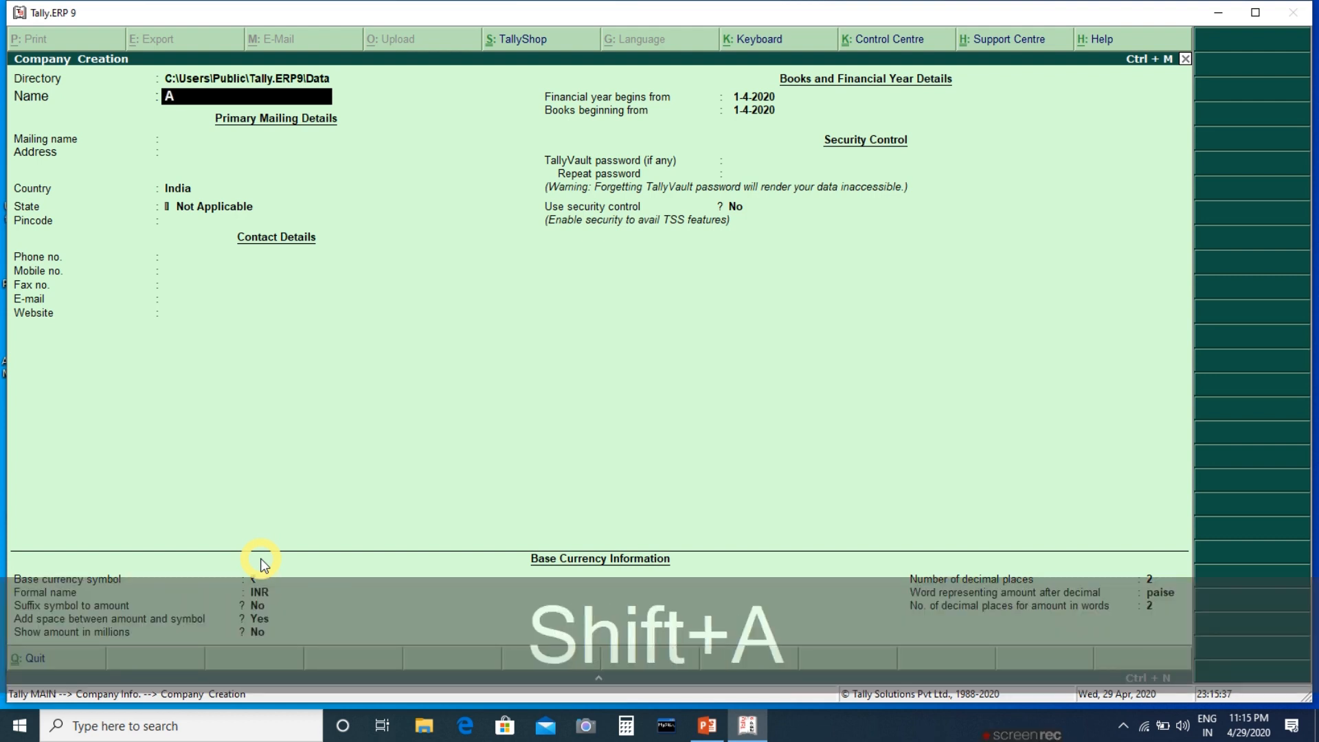
text(ngel)
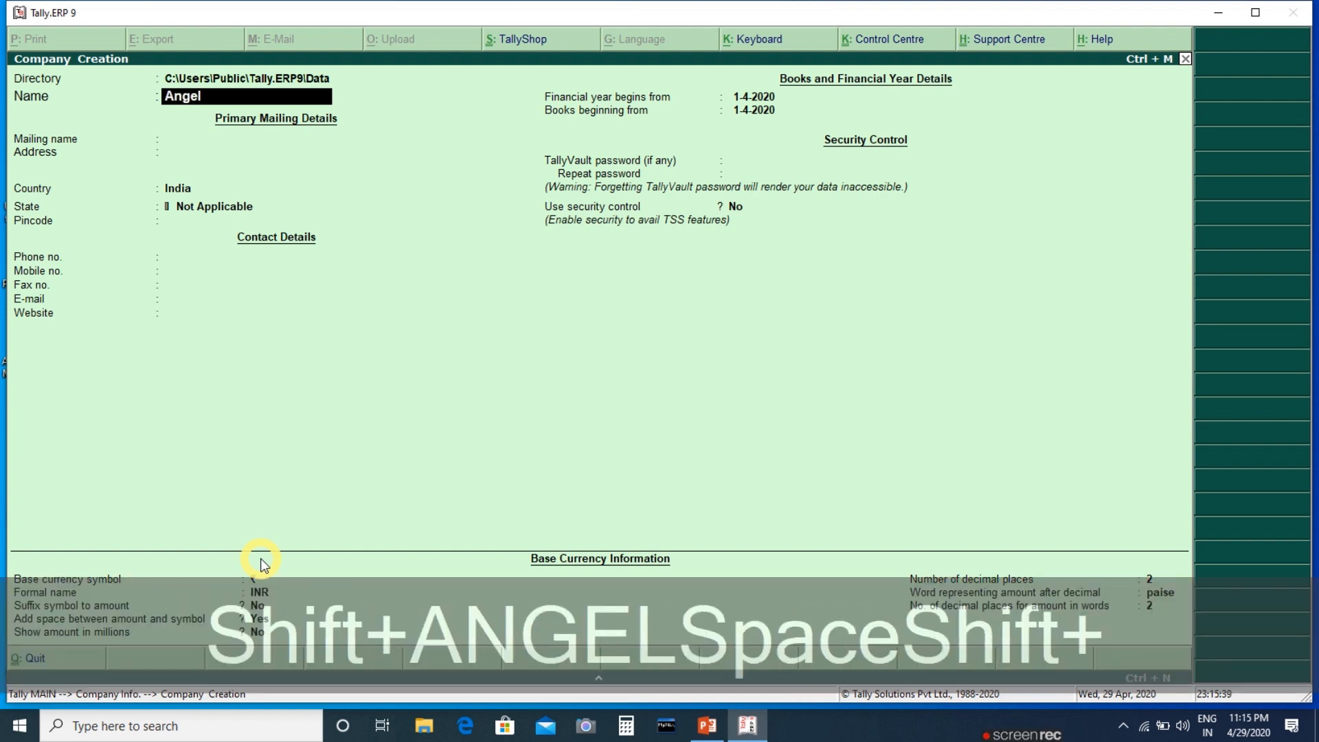
text( Pvt L)
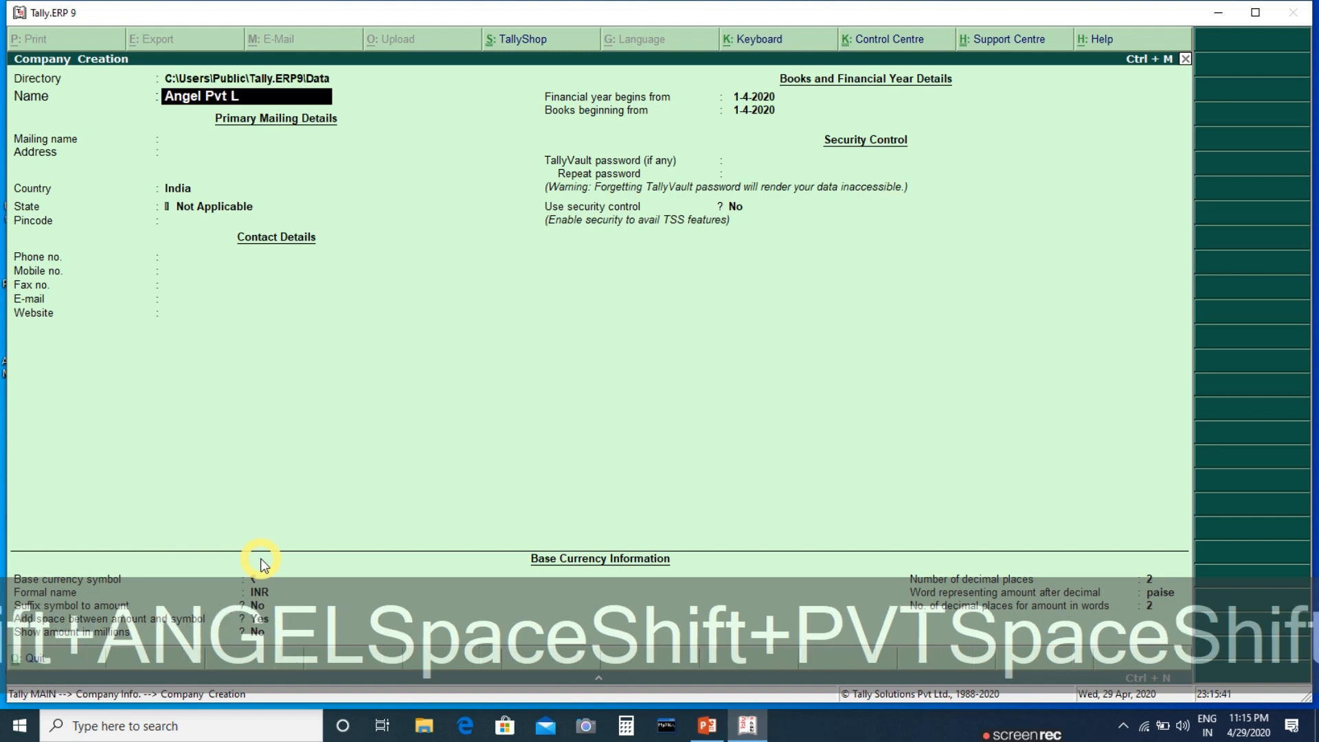
text(td.)
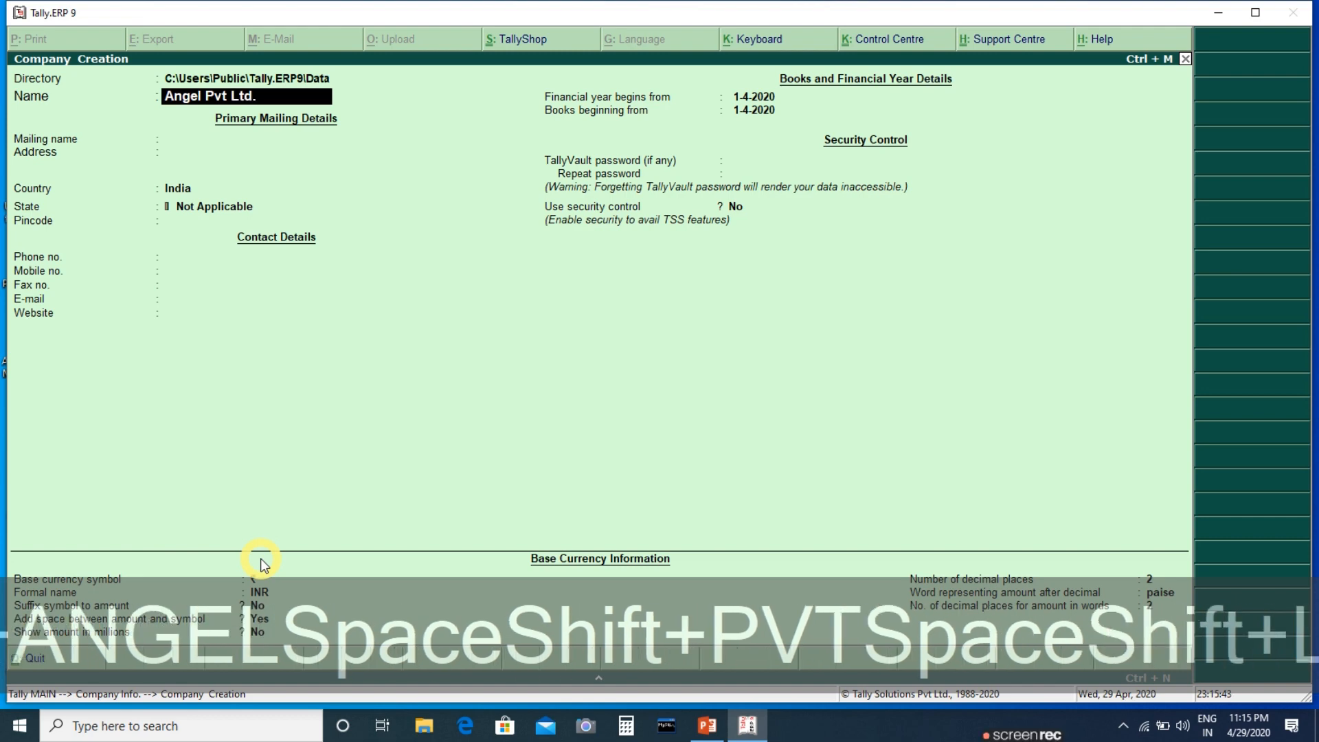
key(Return)
key(Return)
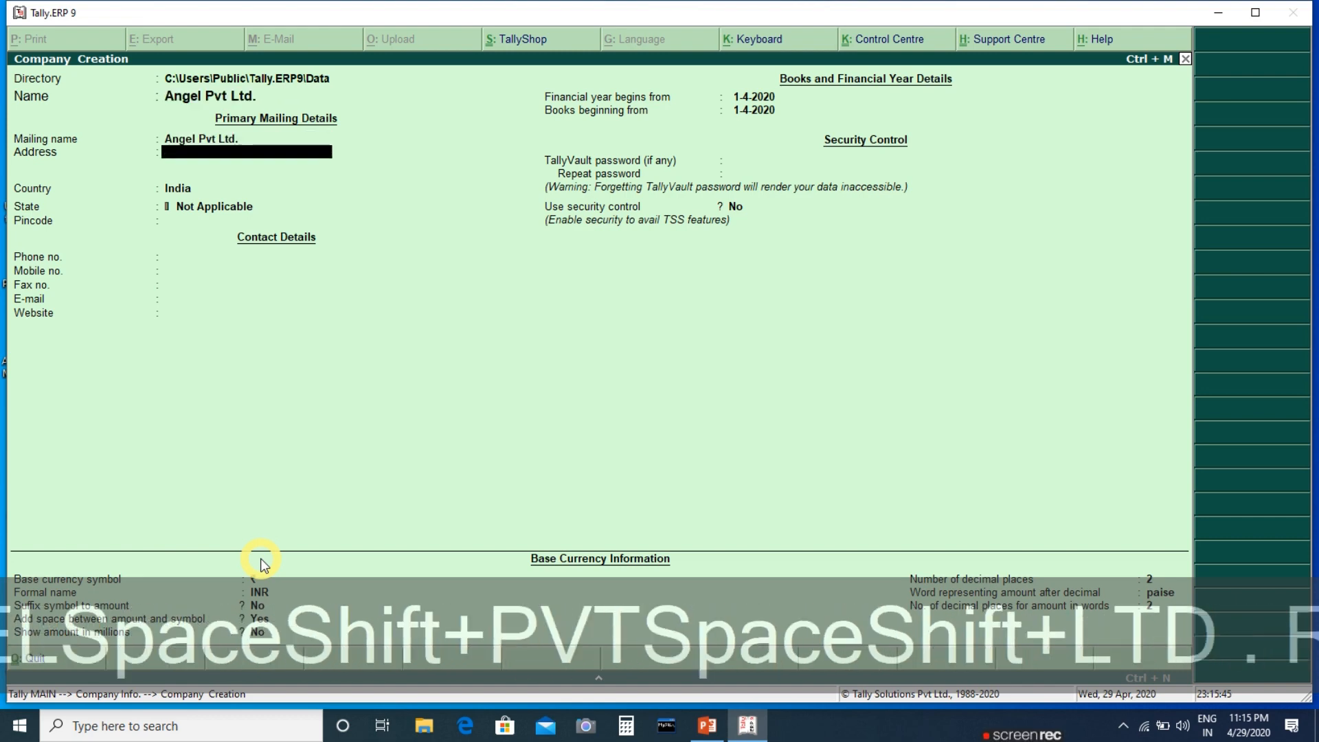
Step: Fill in the company's address and pincode, with India as the country and Maharashtra as the state
text(Mumbai)
key(Return)
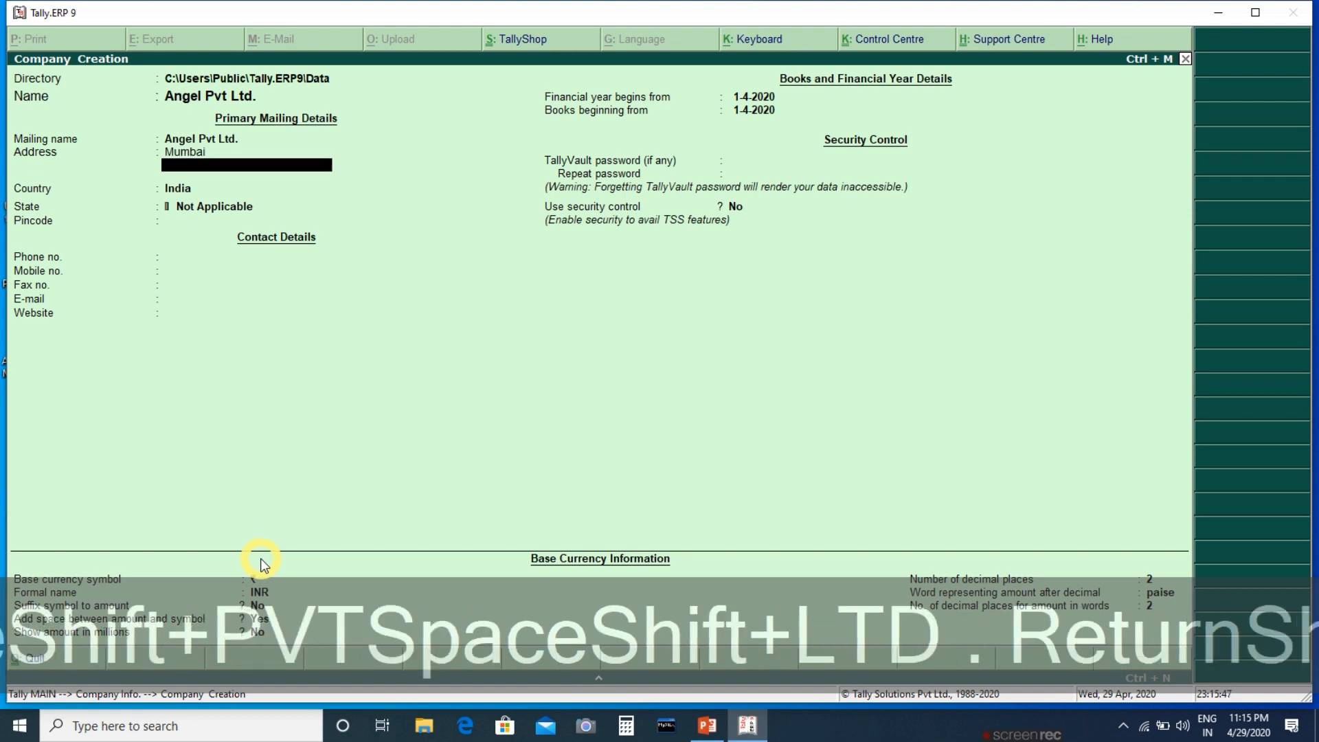
key(Return)
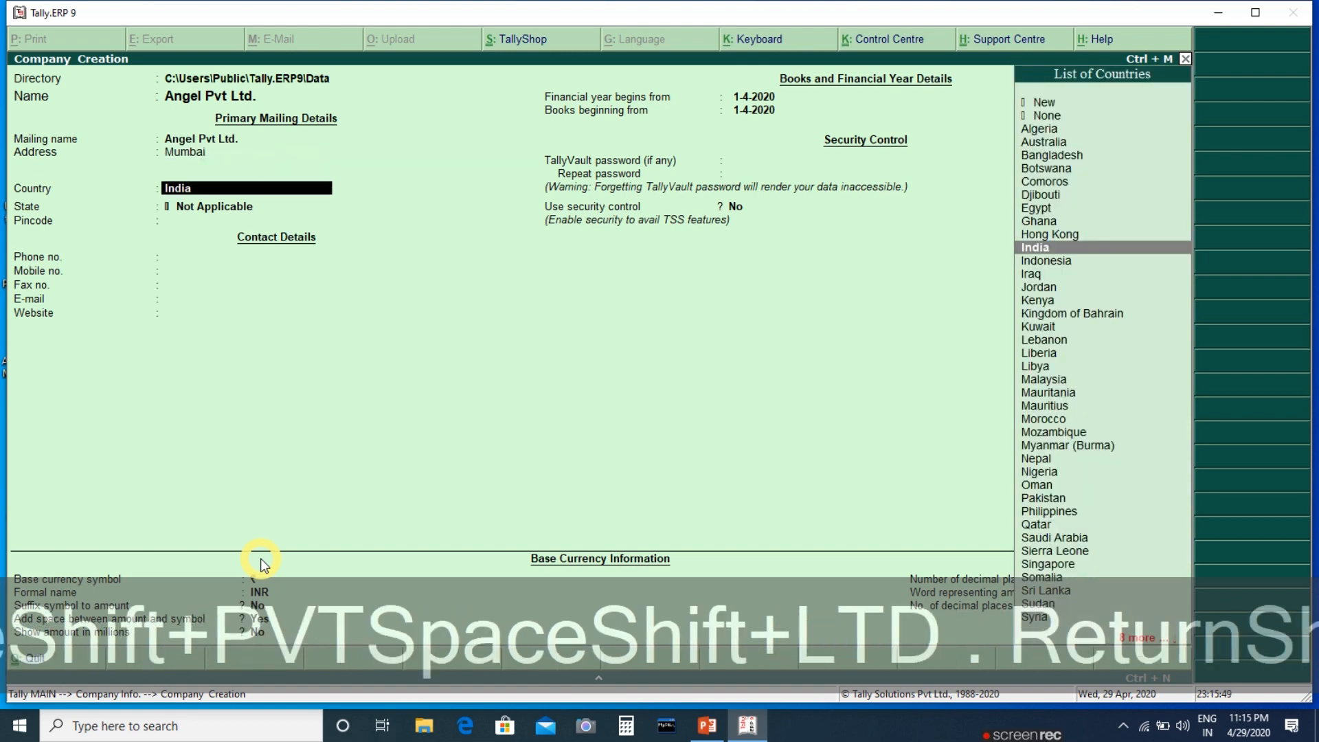
key(Return)
text(Maha)
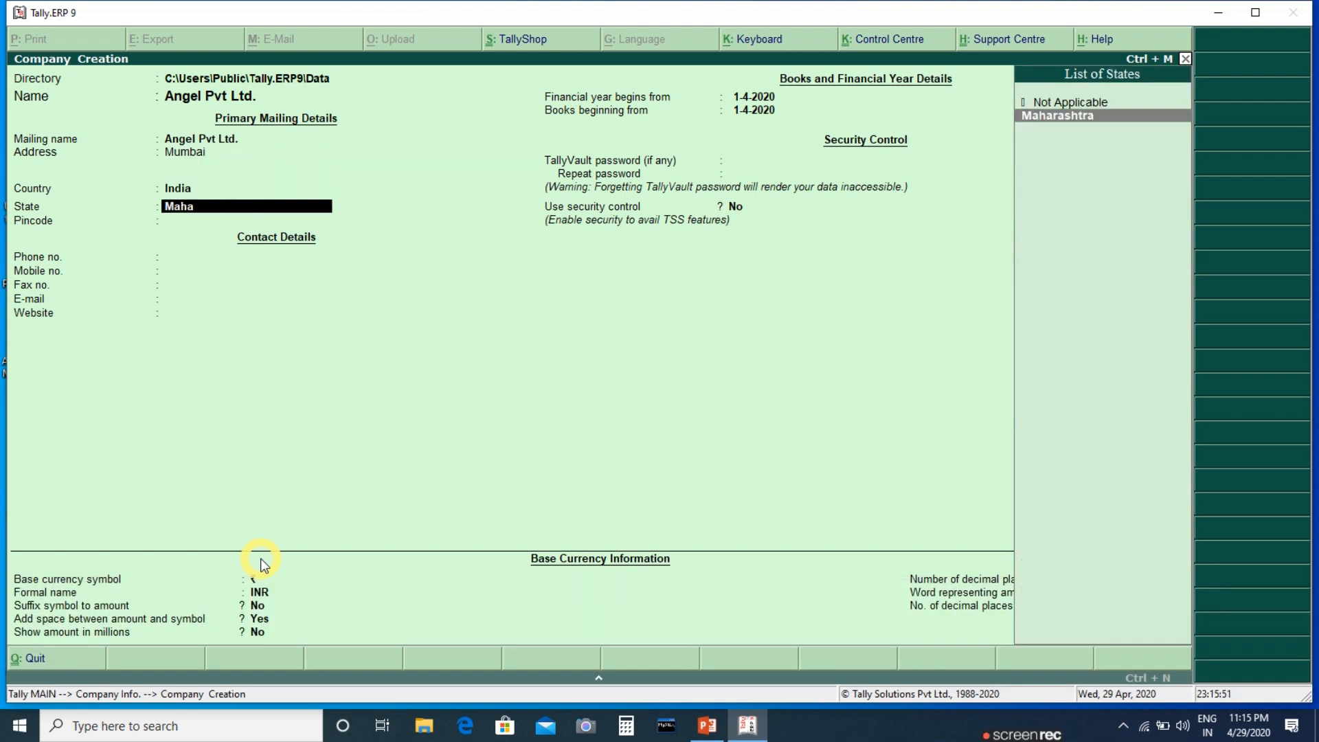
key(Return)
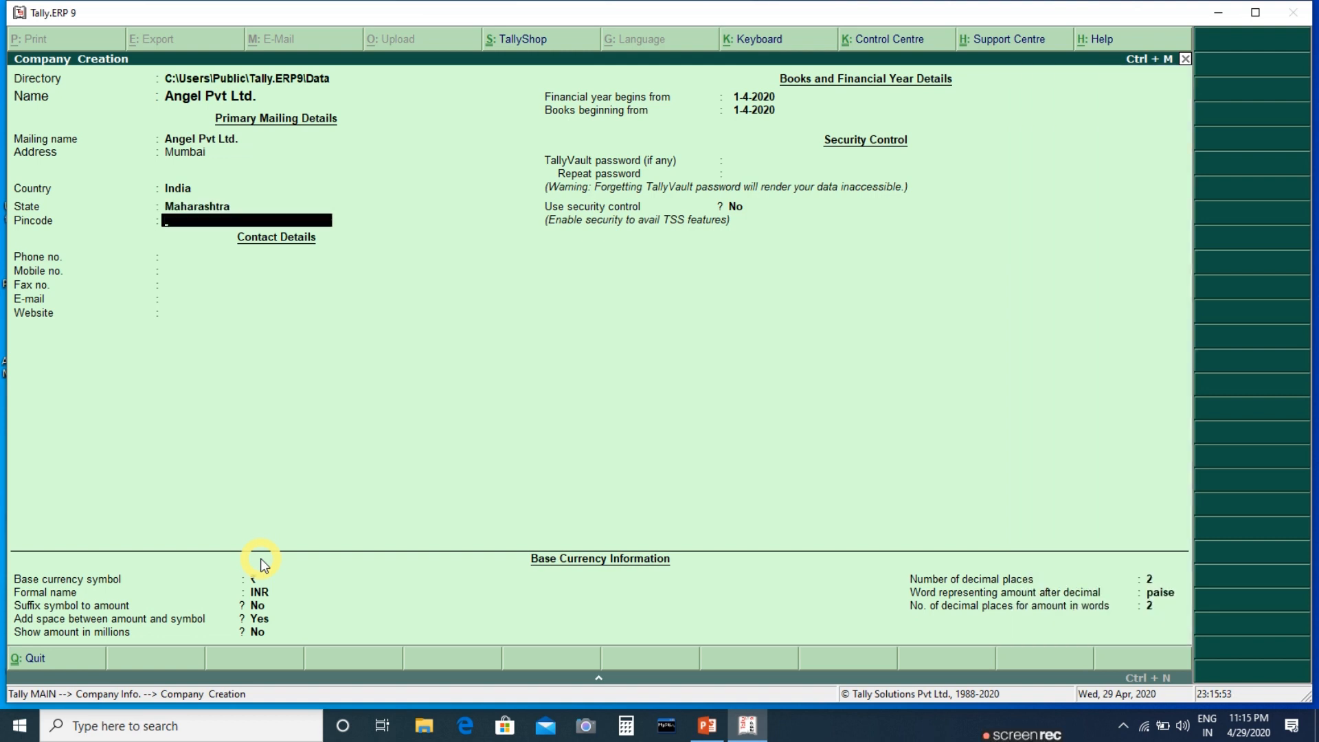
text(401305)
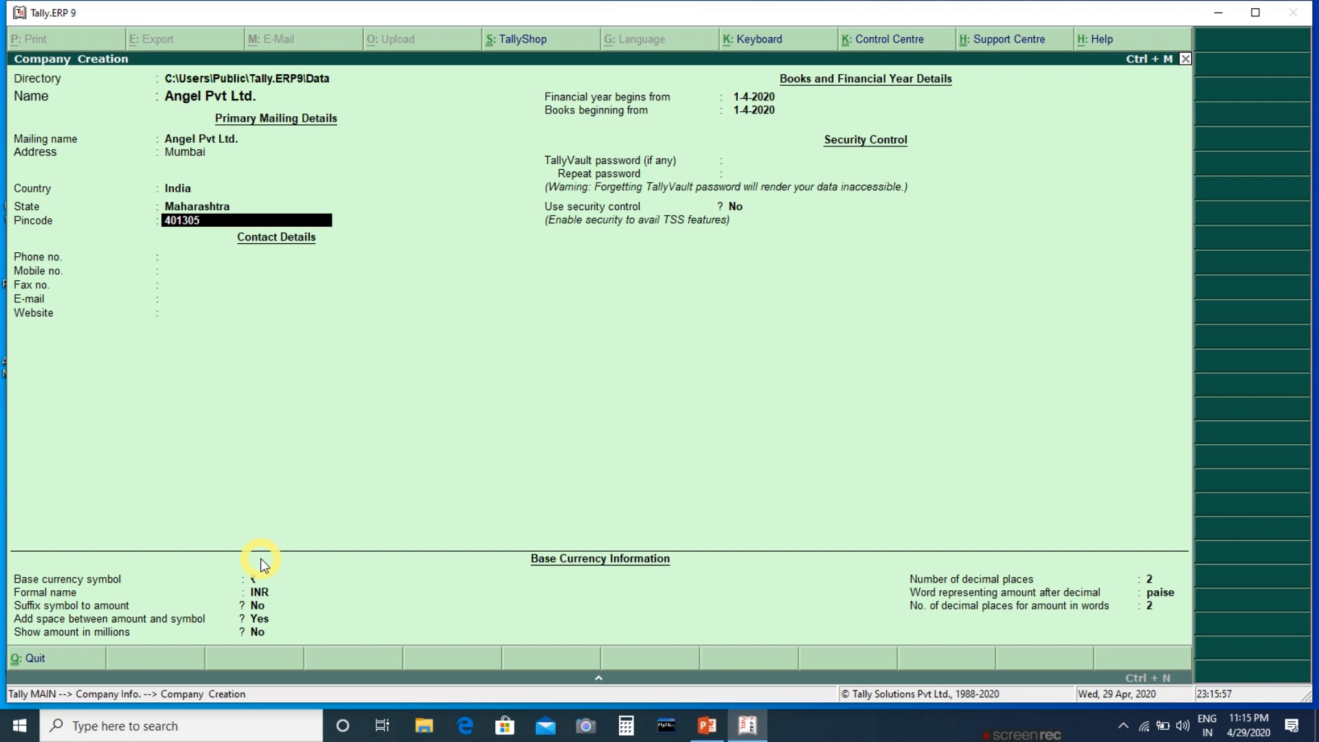
key(Return)
Step: Leave the company's phone, mobile, fax, e-mail and website details blank
key(Return)
key(Return)
key(Return)
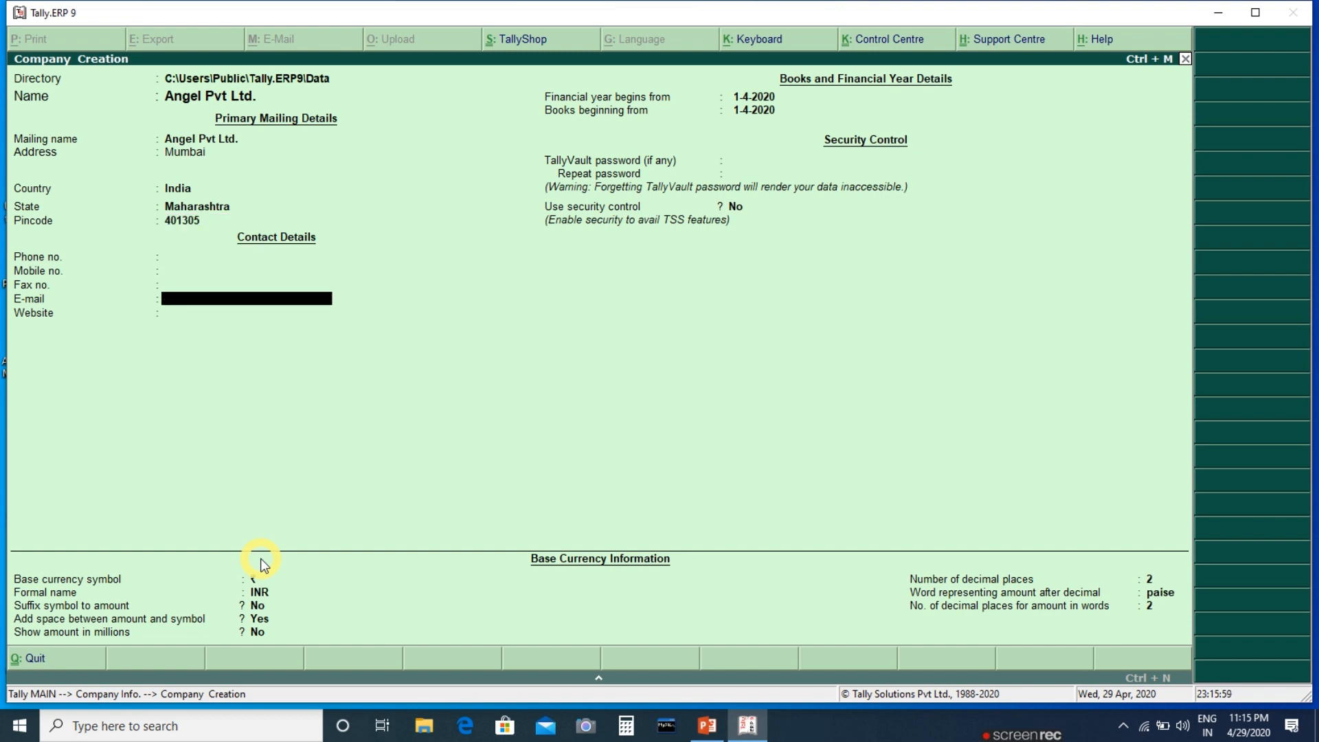
key(Return)
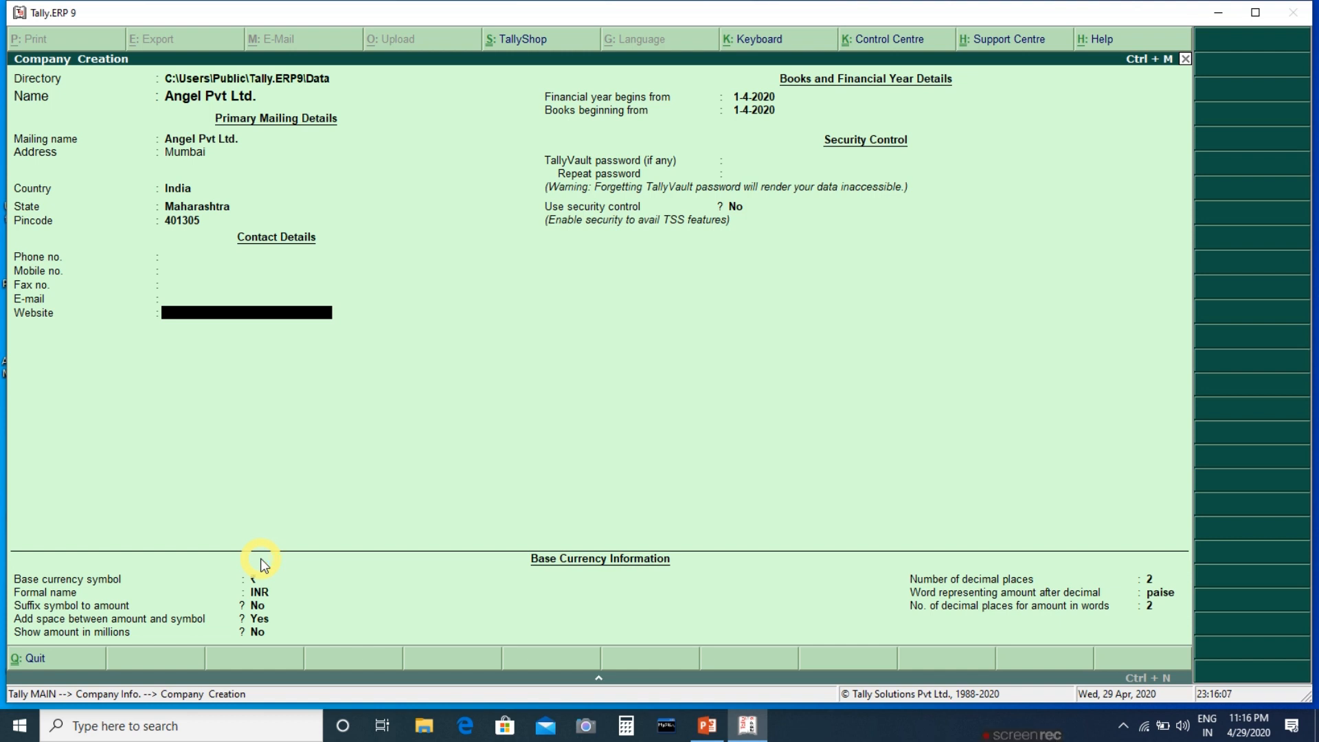
key(Return)
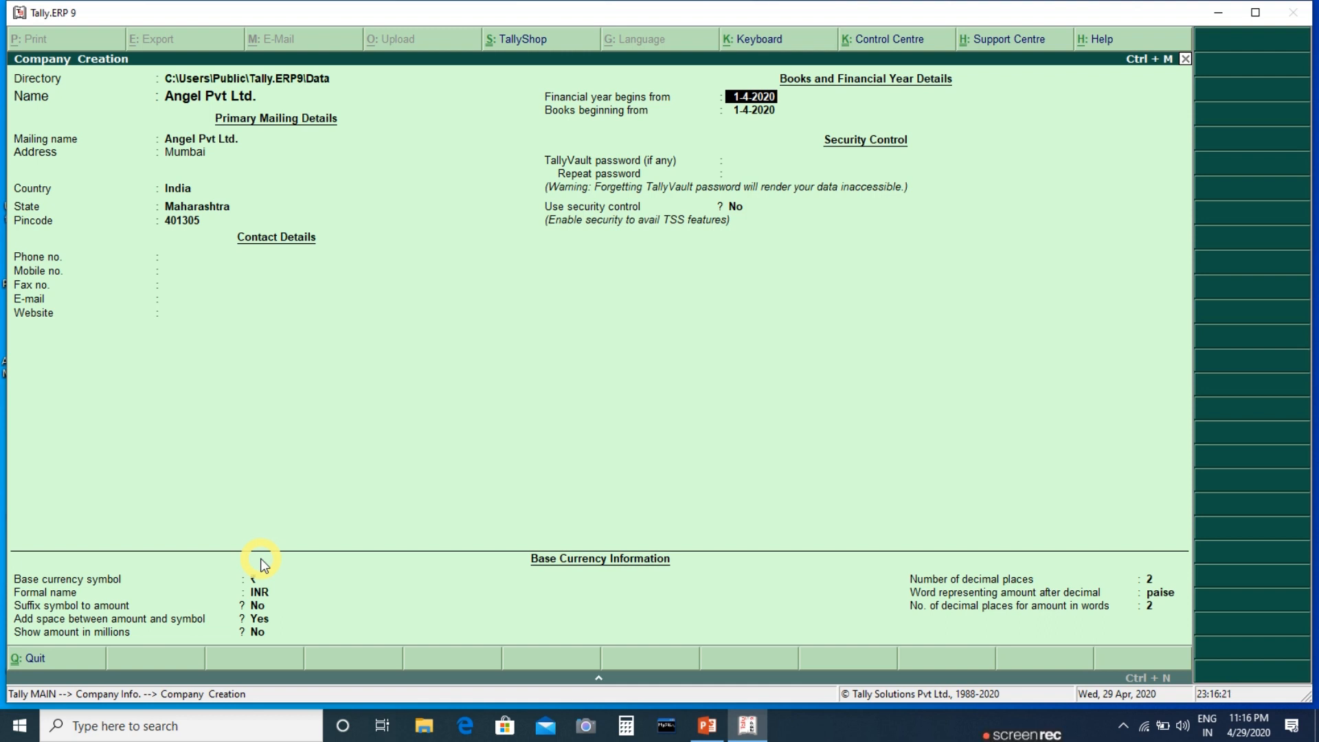
Step: Keep 1-4-2020 for the financial year and books start, without a TallyVault password or security control
key(Return)
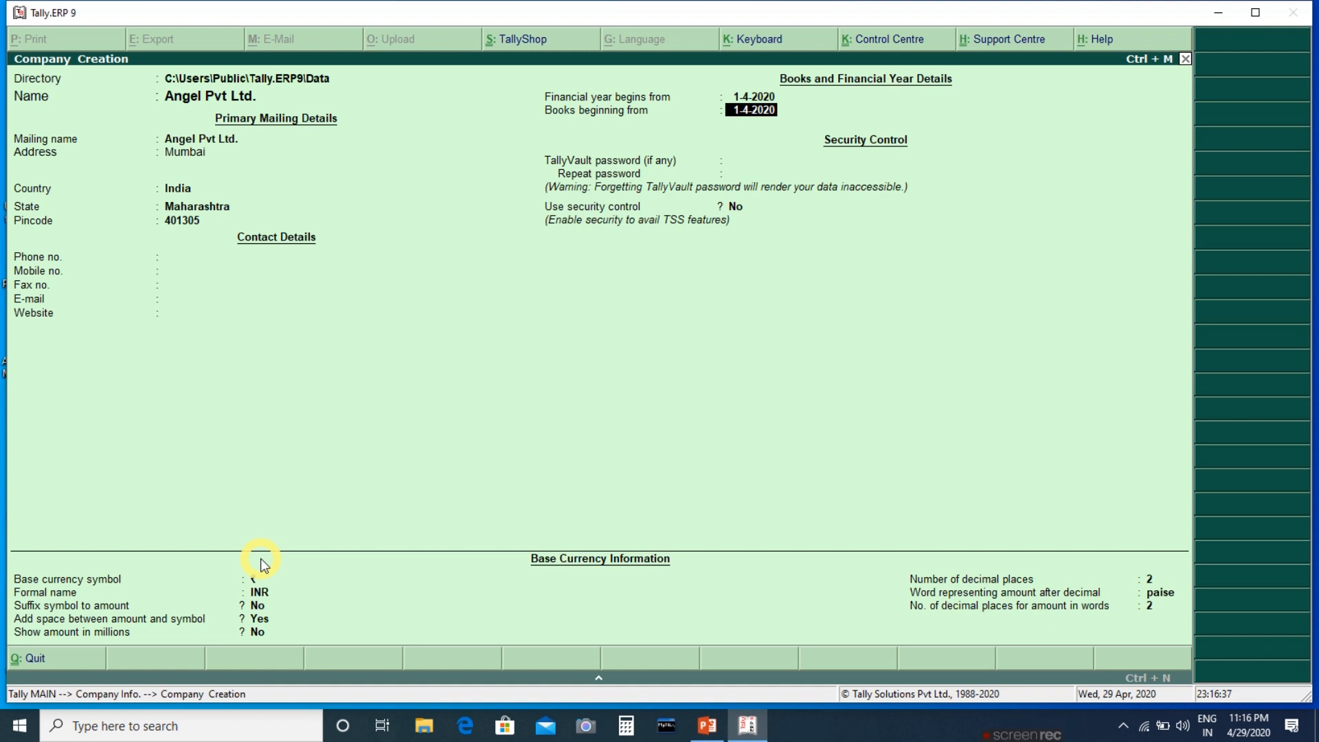
key(Return)
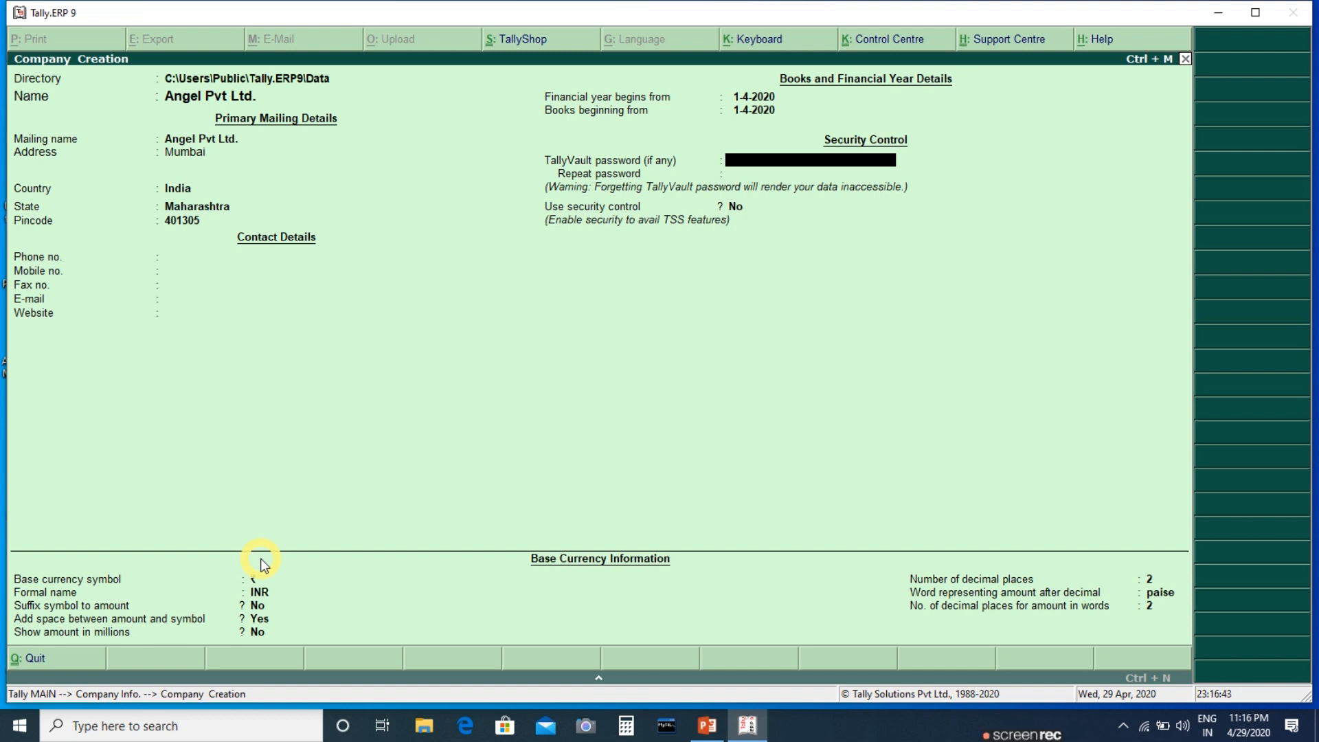
key(Return)
key(Return)
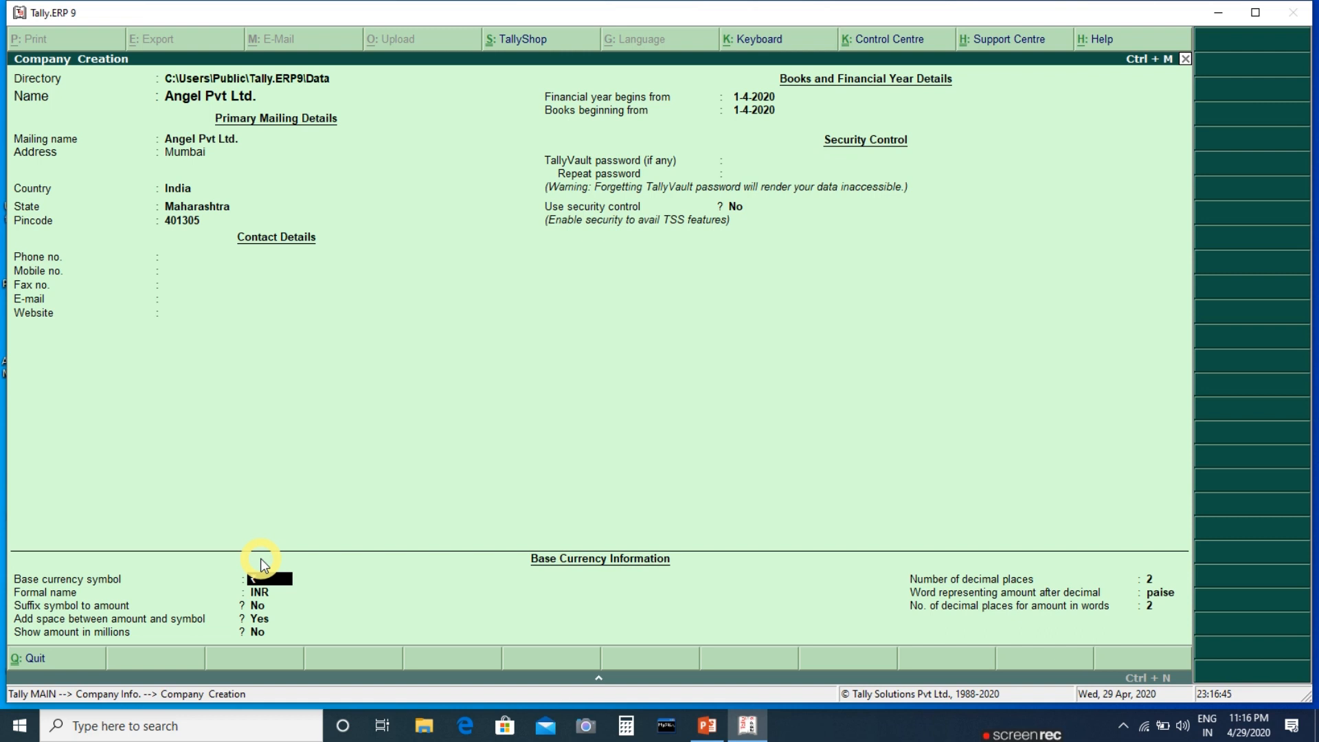
Step: Accept the default INR base currency settings and save the new company
key(Return)
key(Return)
key(Return)
key(Return)
key(Return)
key(Return)
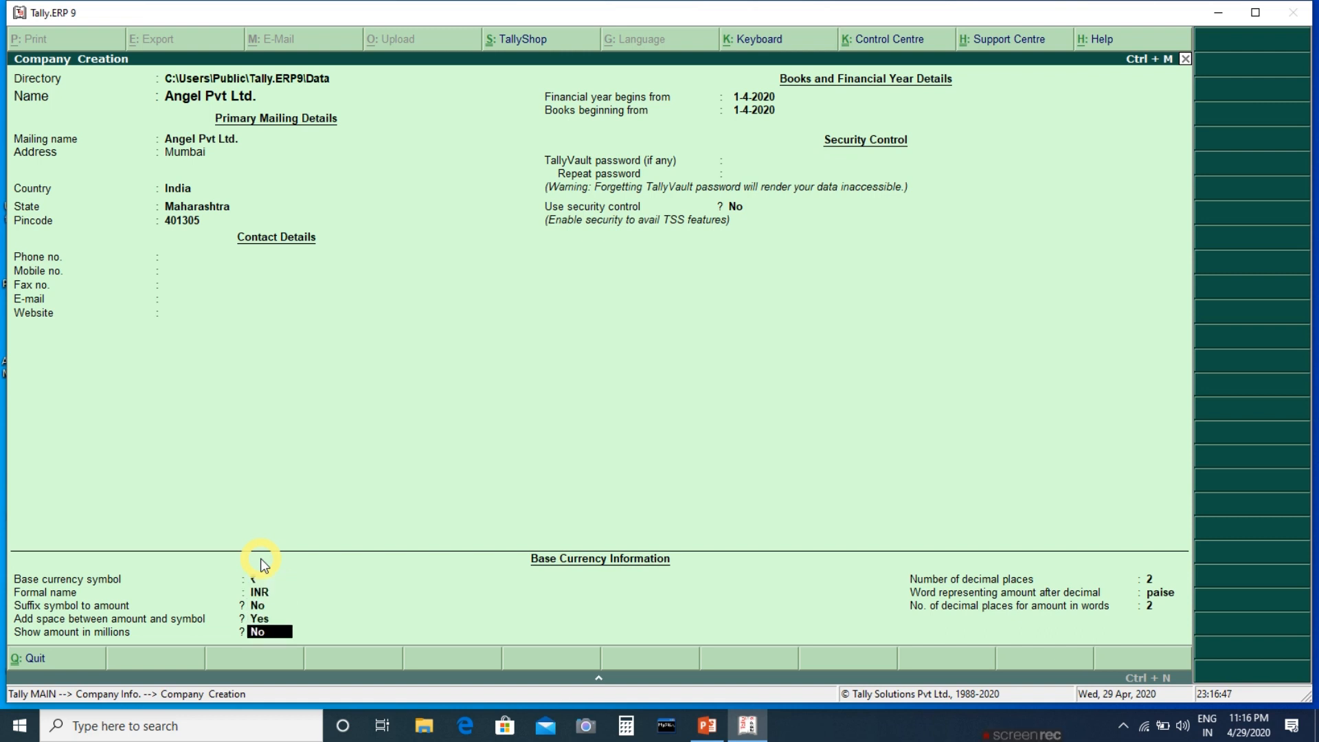
key(Return)
key(Return)
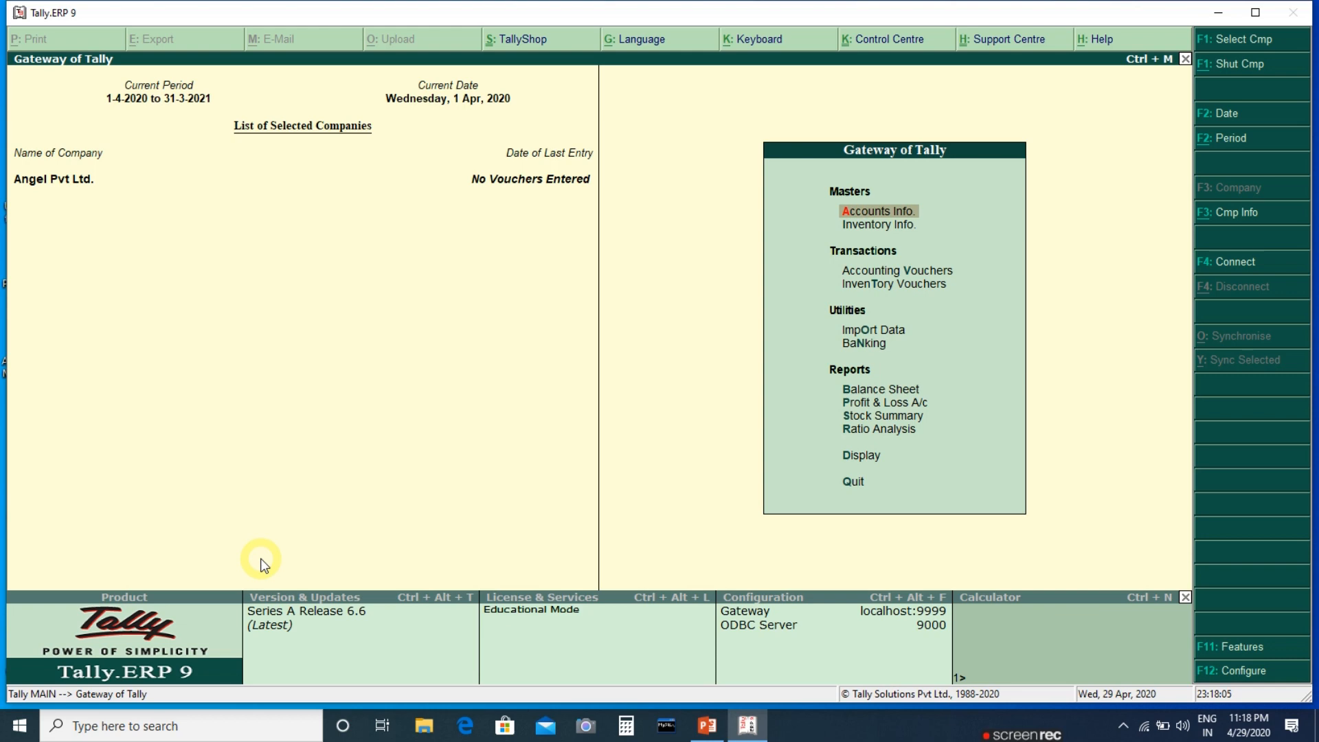
Step: Look at the options available for account groups and return to the Accounts Info choices
key(Return)
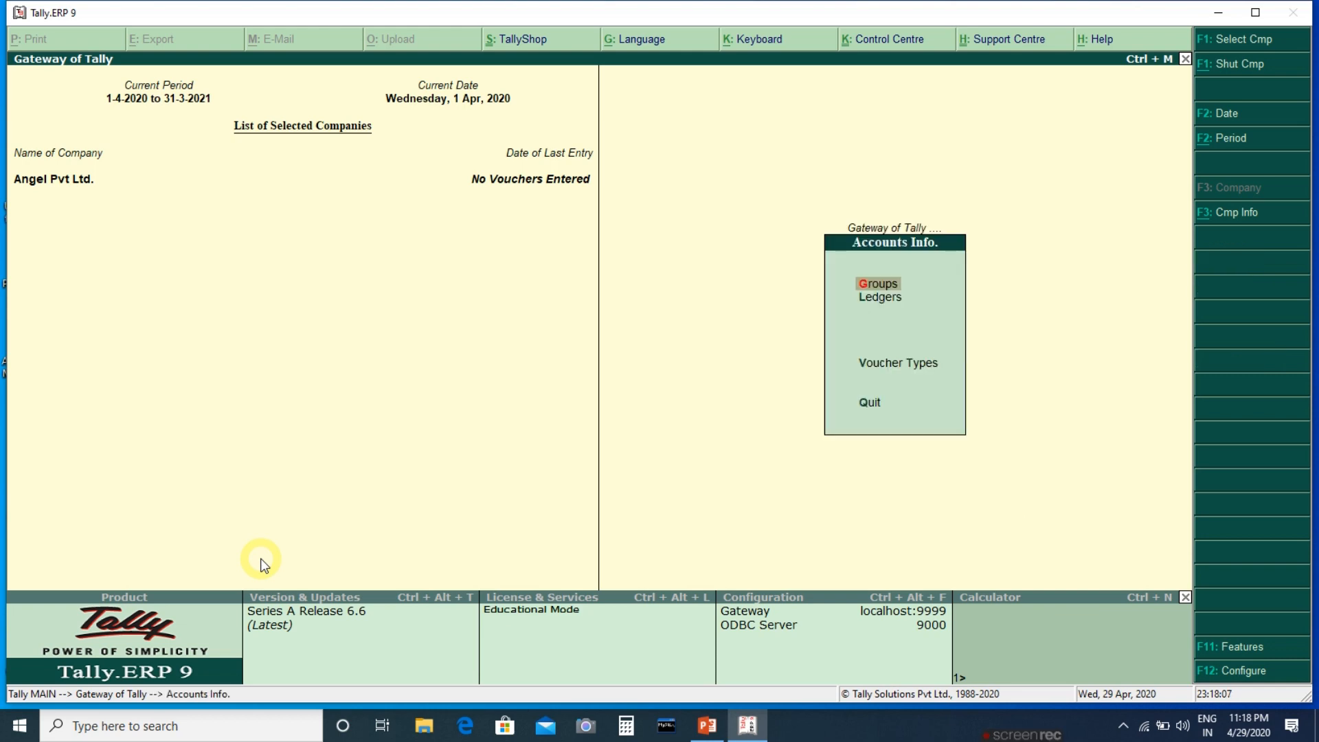
key(Down)
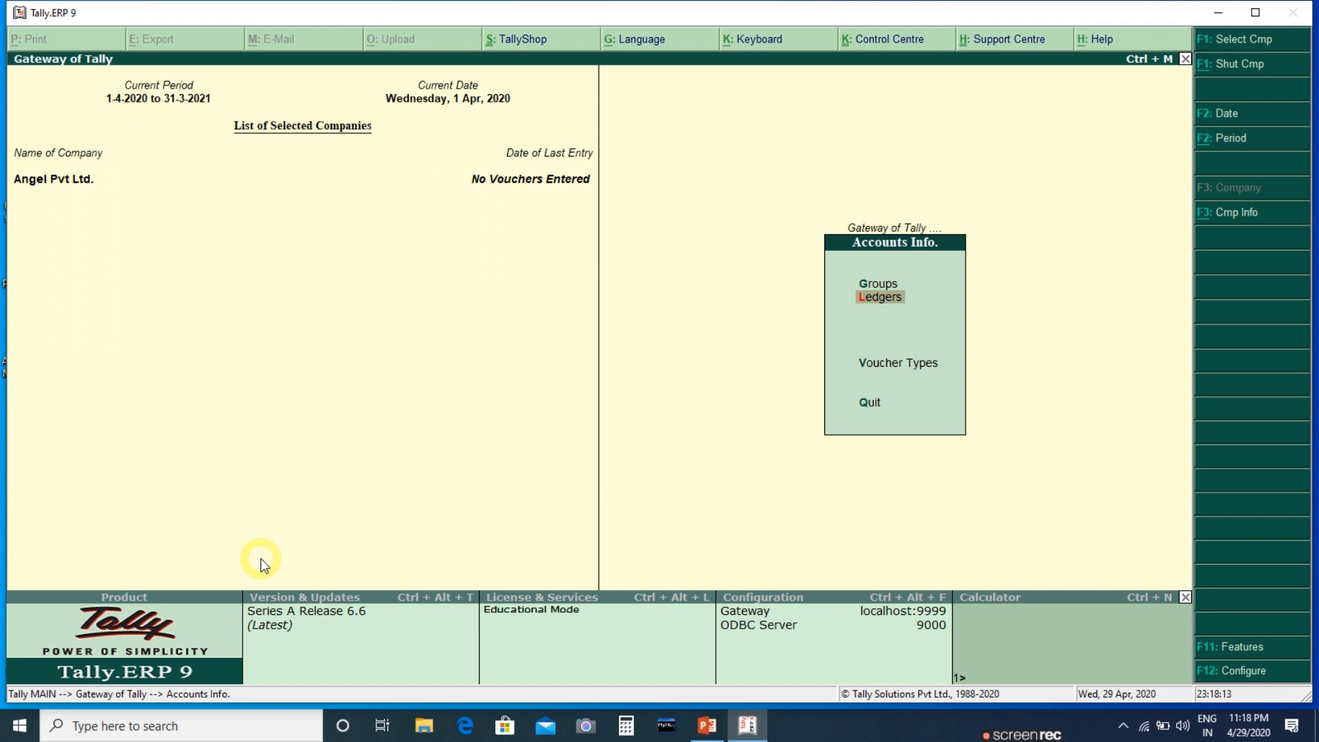
key(Up)
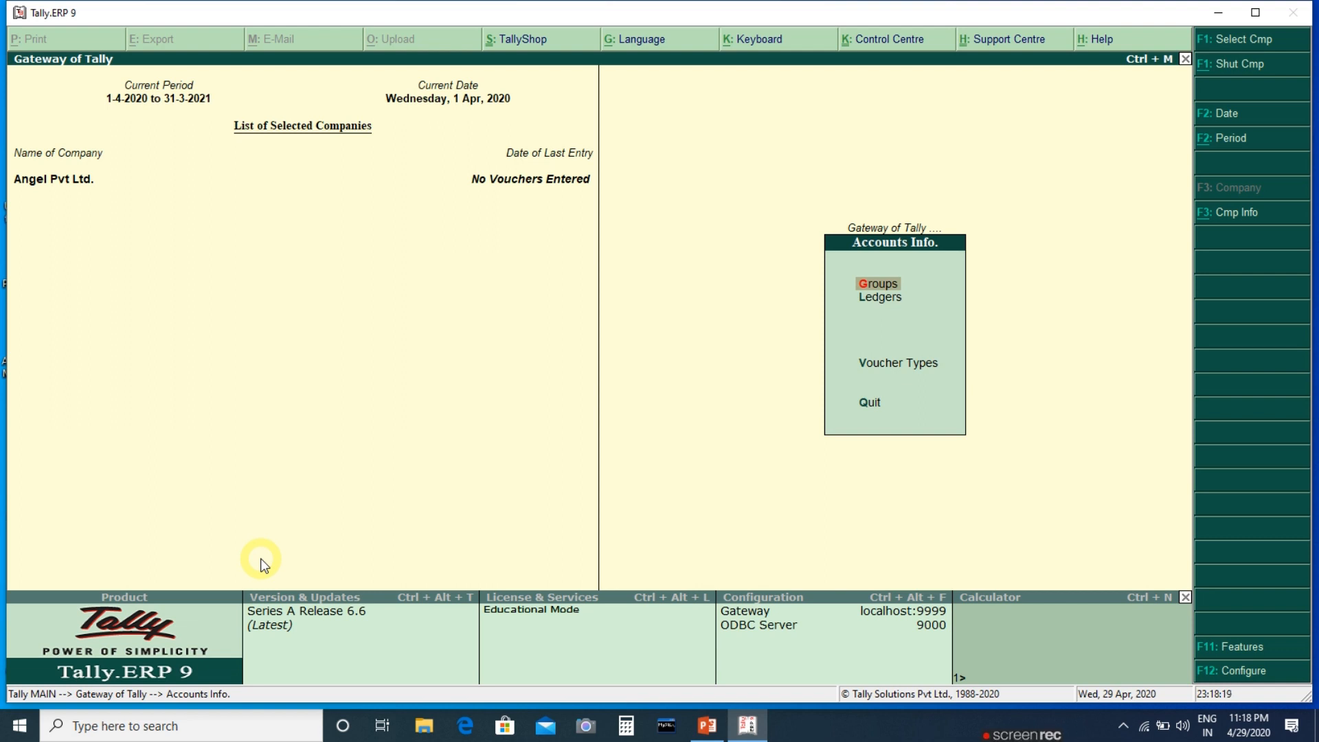
key(Return)
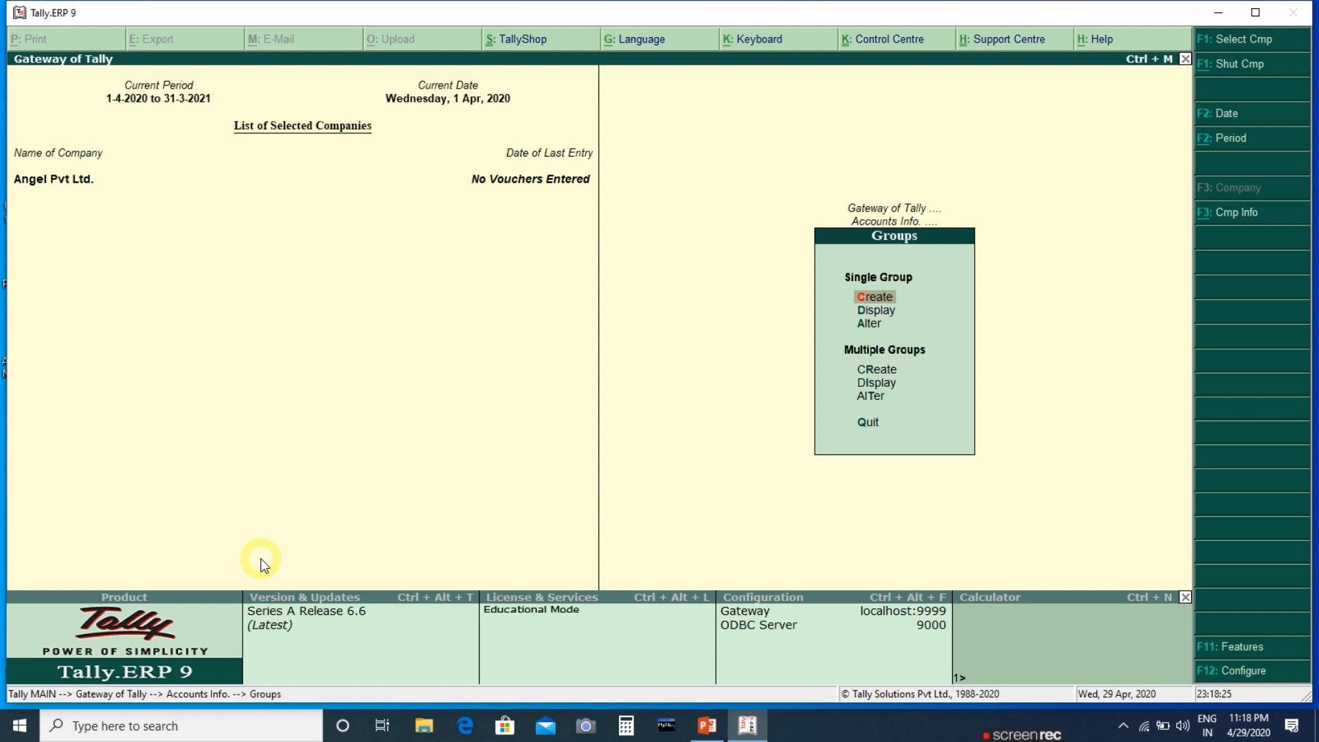
key(Escape)
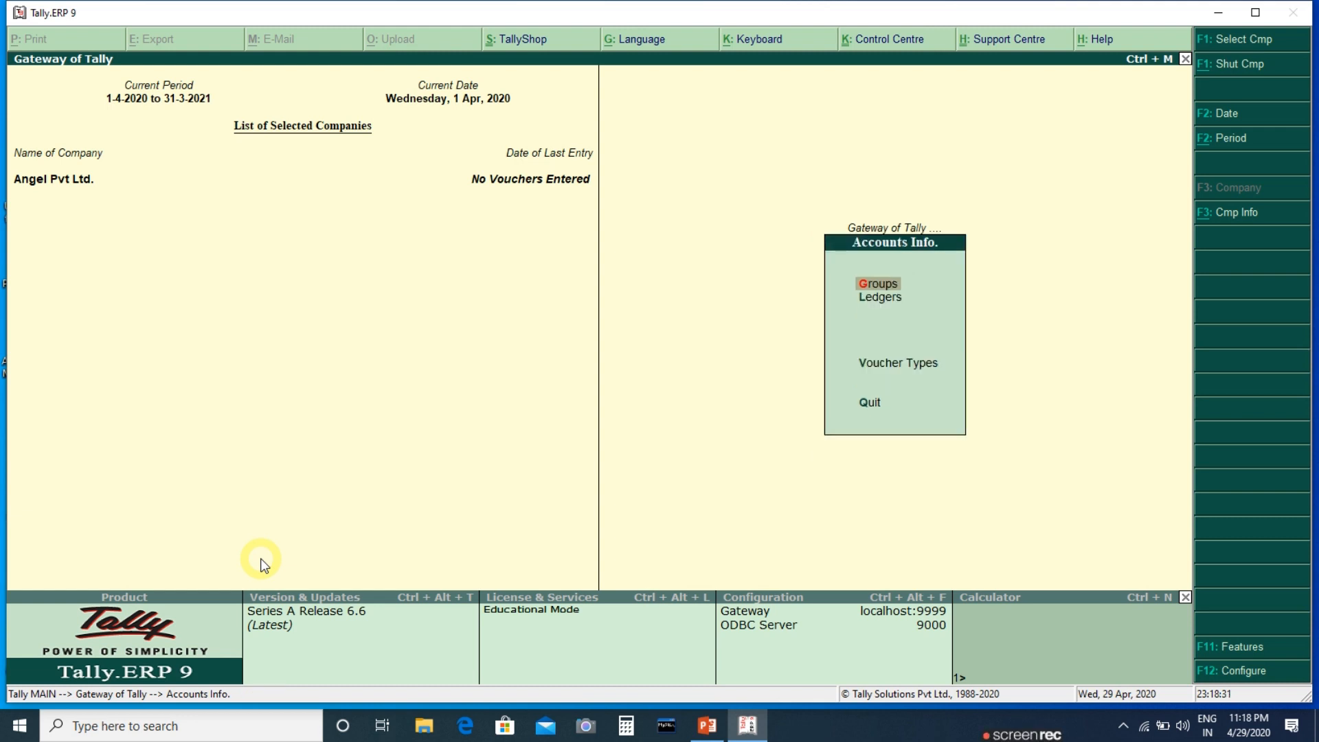
Step: Open the creation form for a single ledger
key(Down)
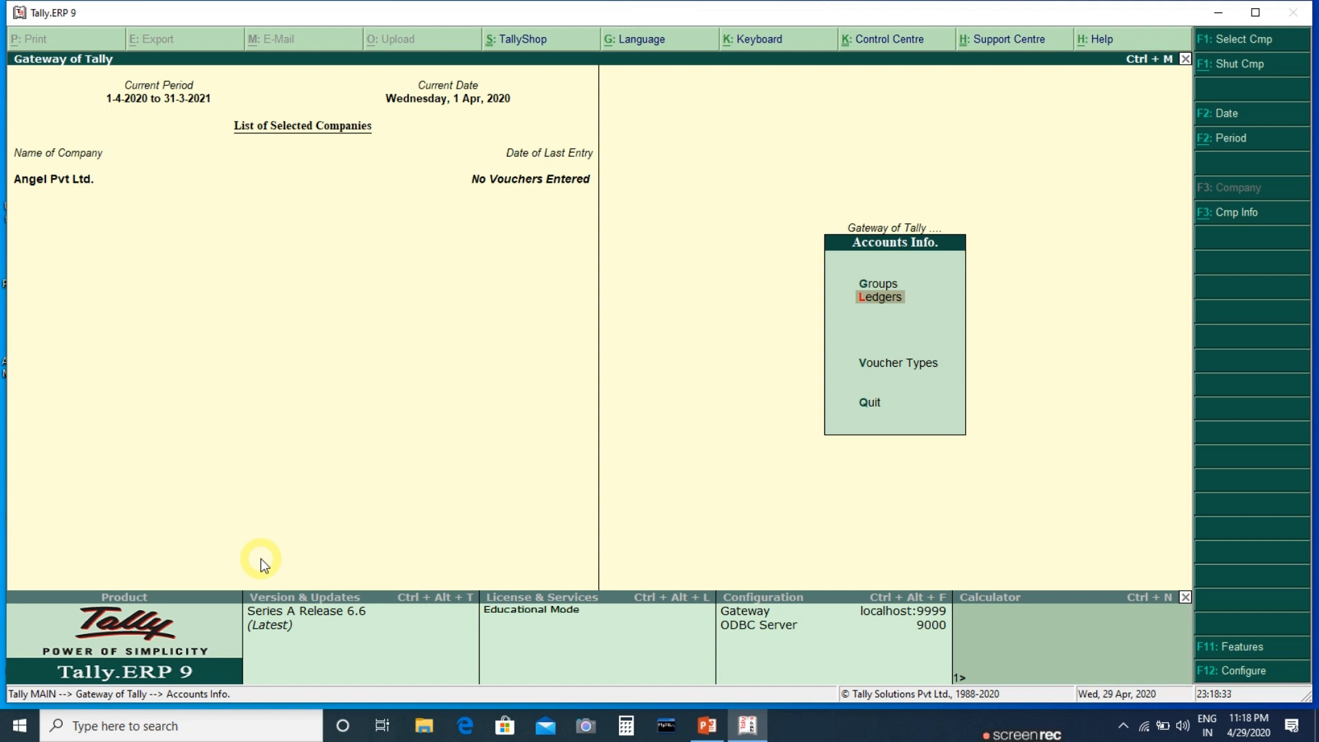
key(Return)
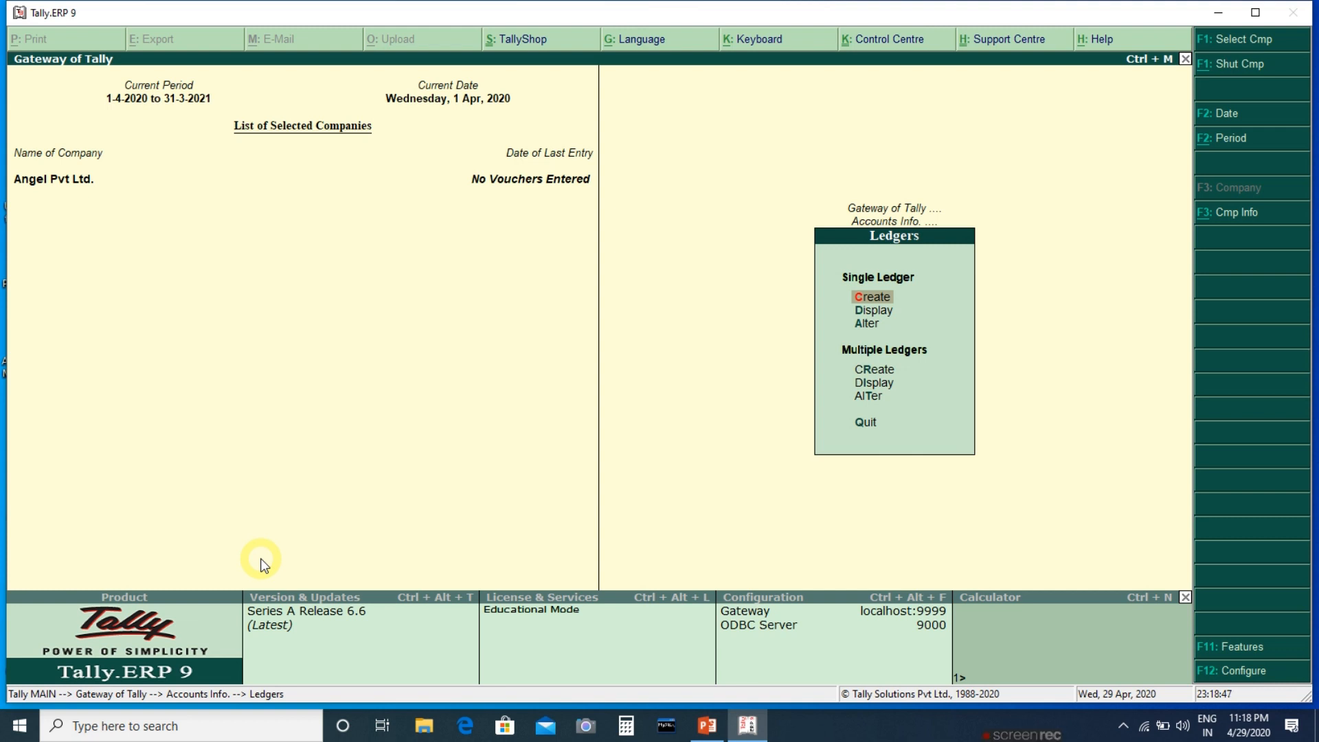
key(Return)
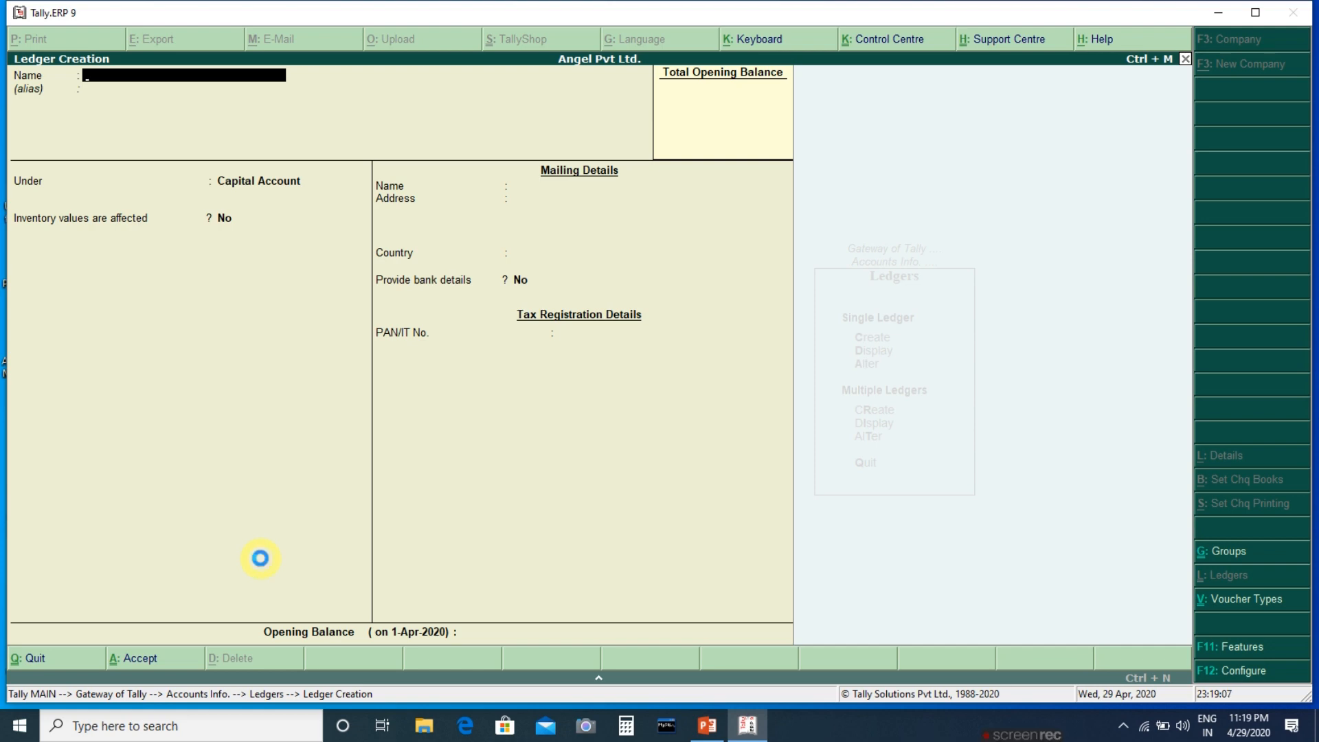
Step: Open the ledger configuration and turn off providing aliases along with the name
key(F12)
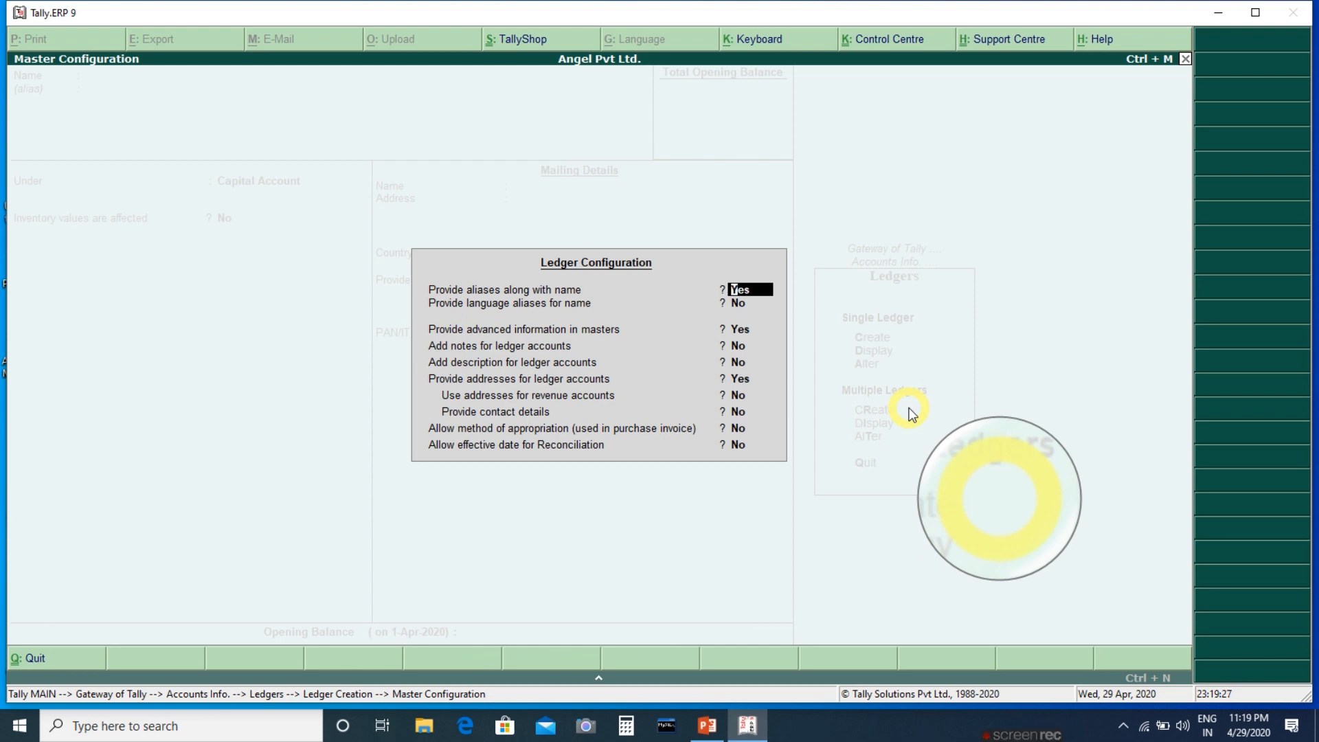
text(n)
key(Return)
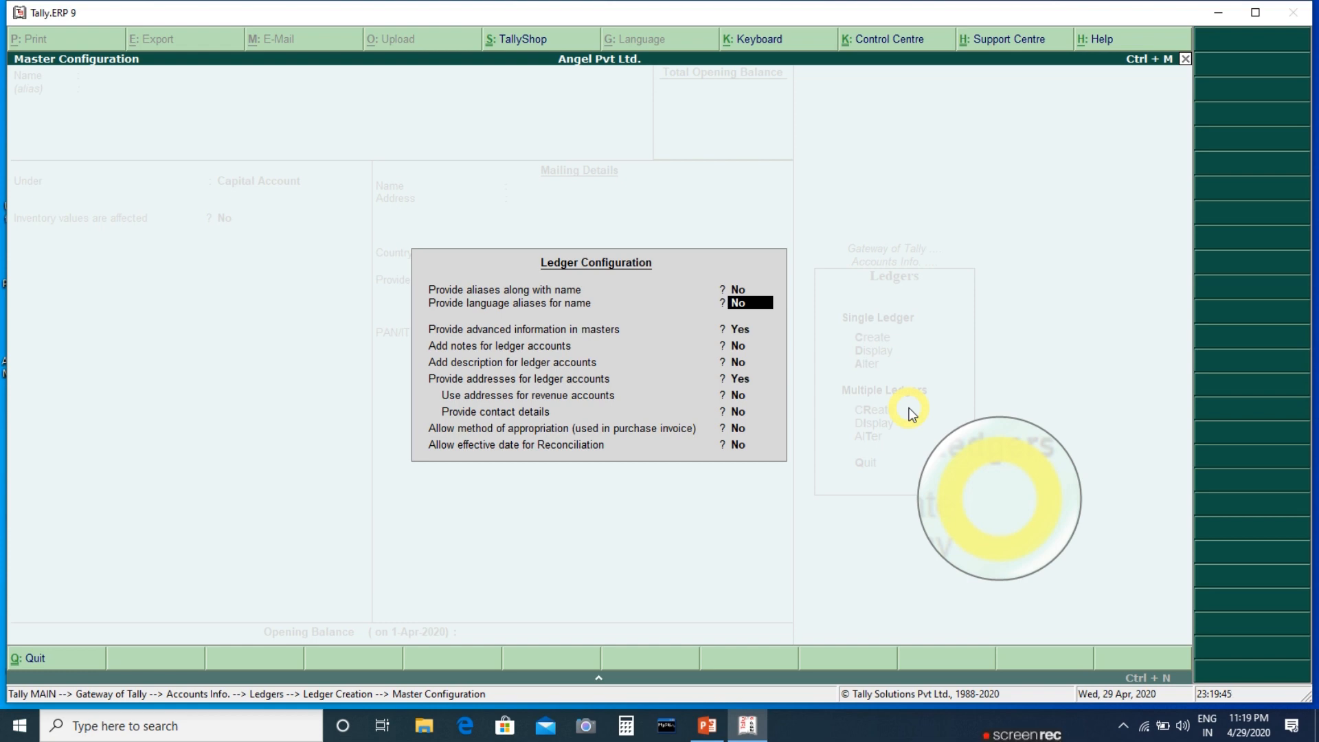
Step: Enable language aliases, notes and descriptions for ledger accounts, keeping advanced information in masters set to Yes
text(y)
key(Return)
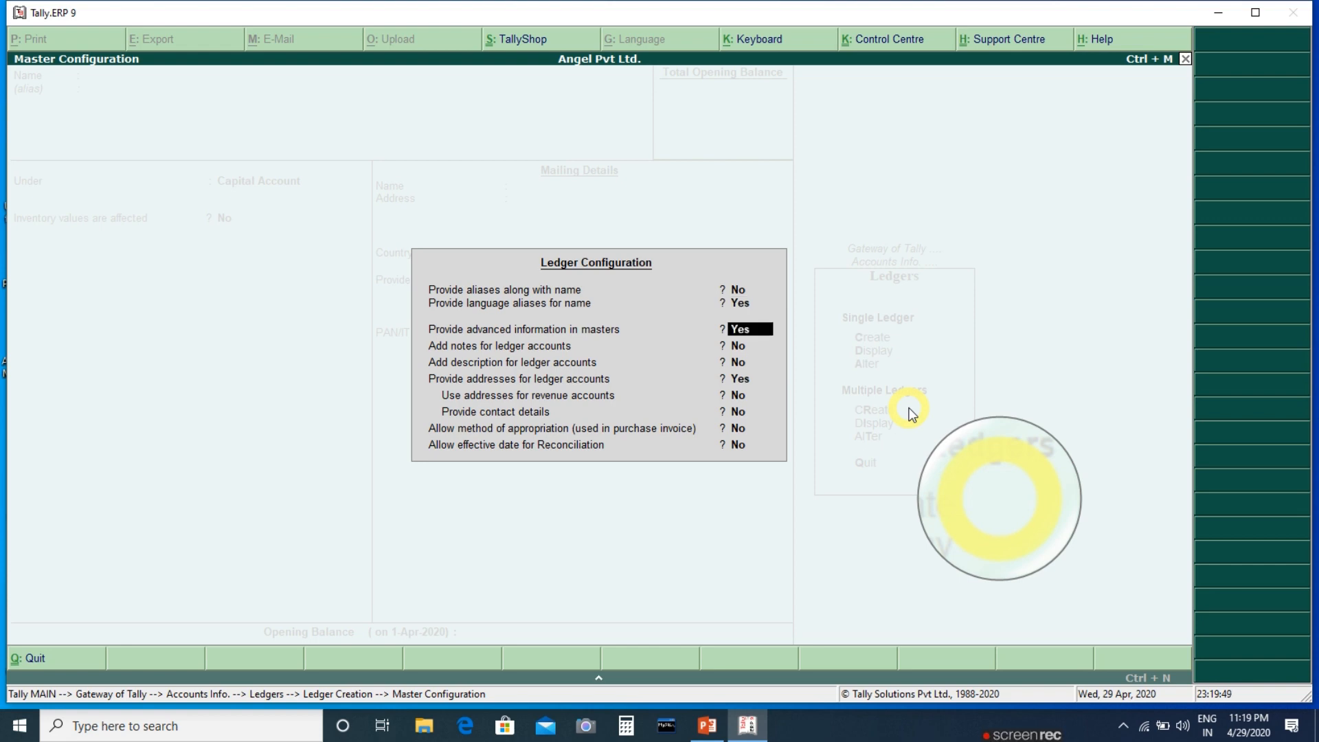
key(Return)
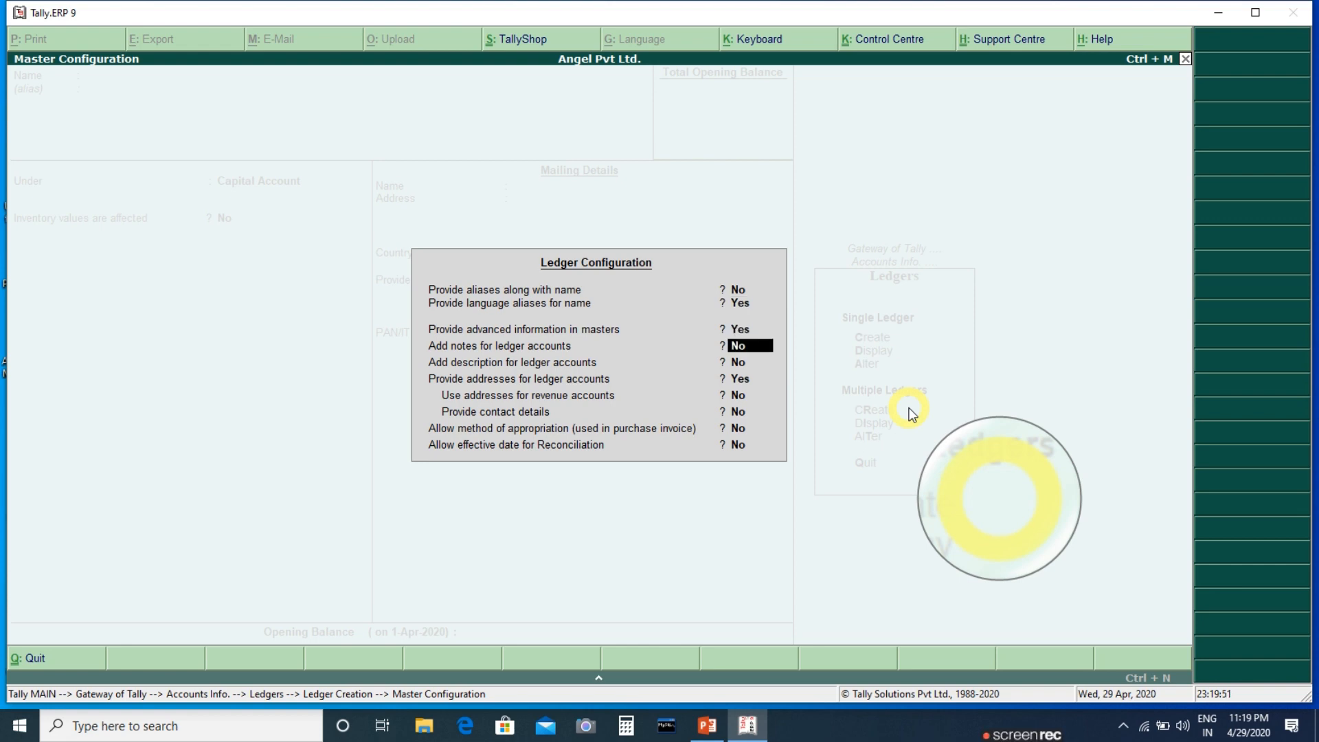
text(y)
key(Return)
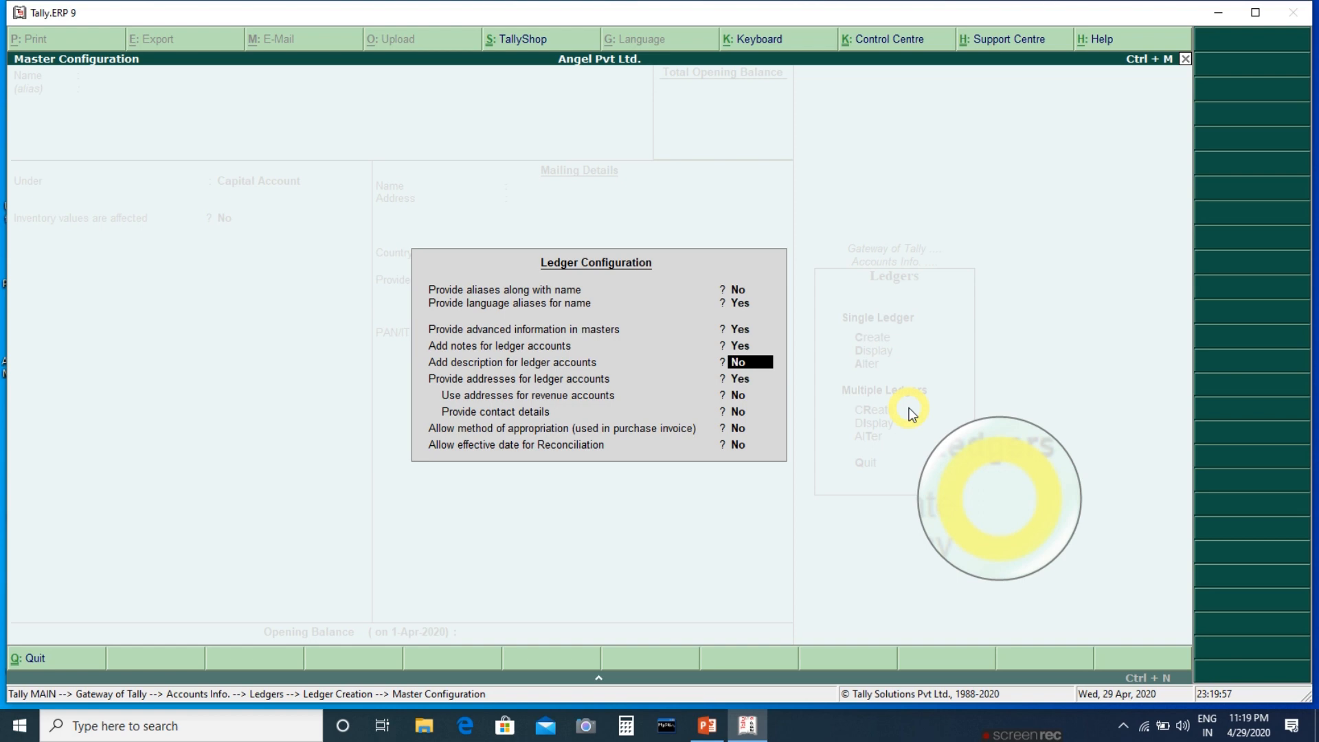
text(y)
key(Return)
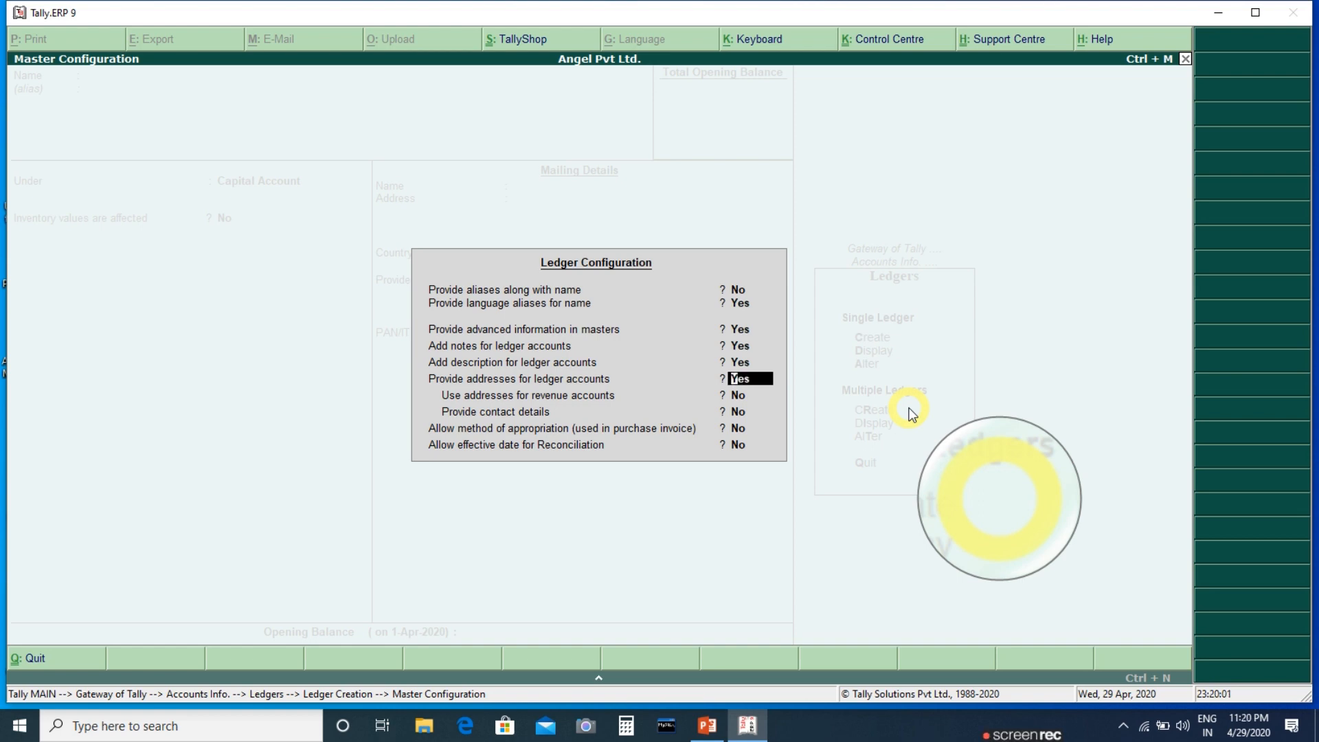
Step: Keep addresses enabled, turn on revenue account addresses, contact details, method of appropriation and effective date for reconciliation, and apply the configuration
key(Return)
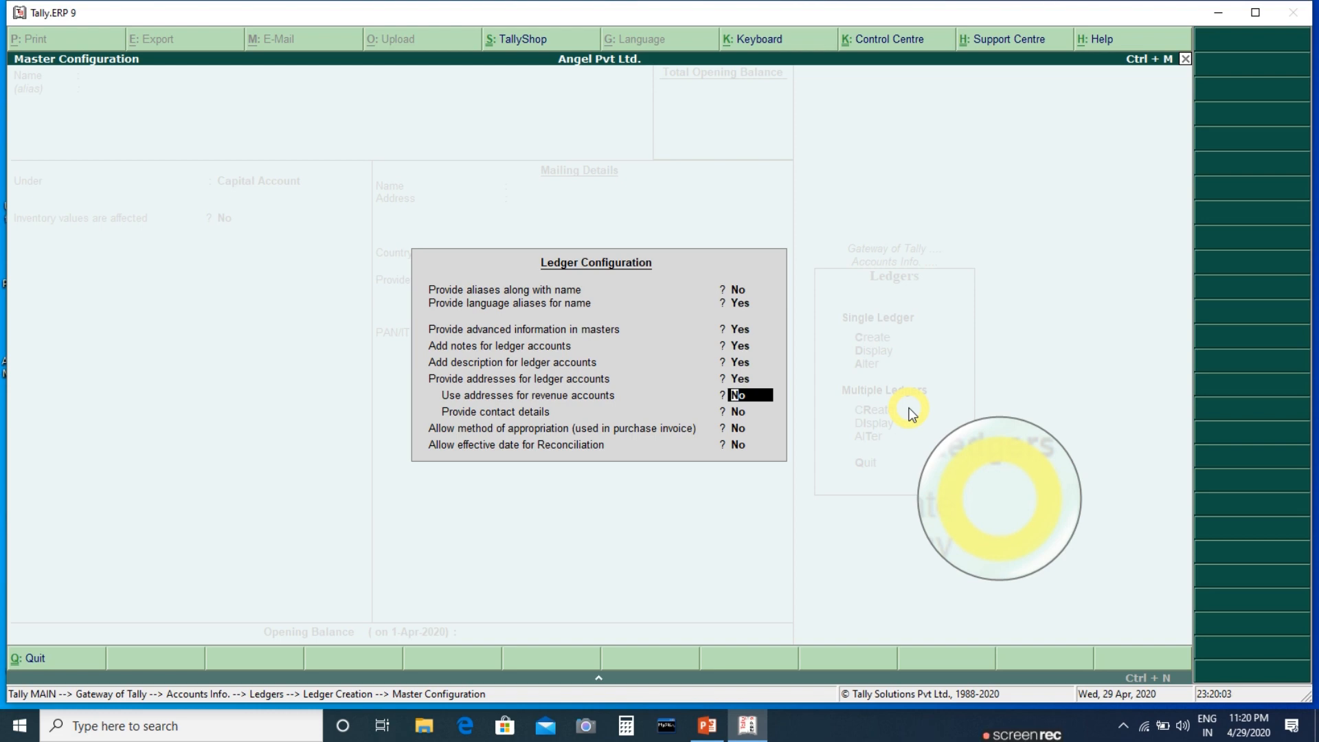
text(y)
key(Return)
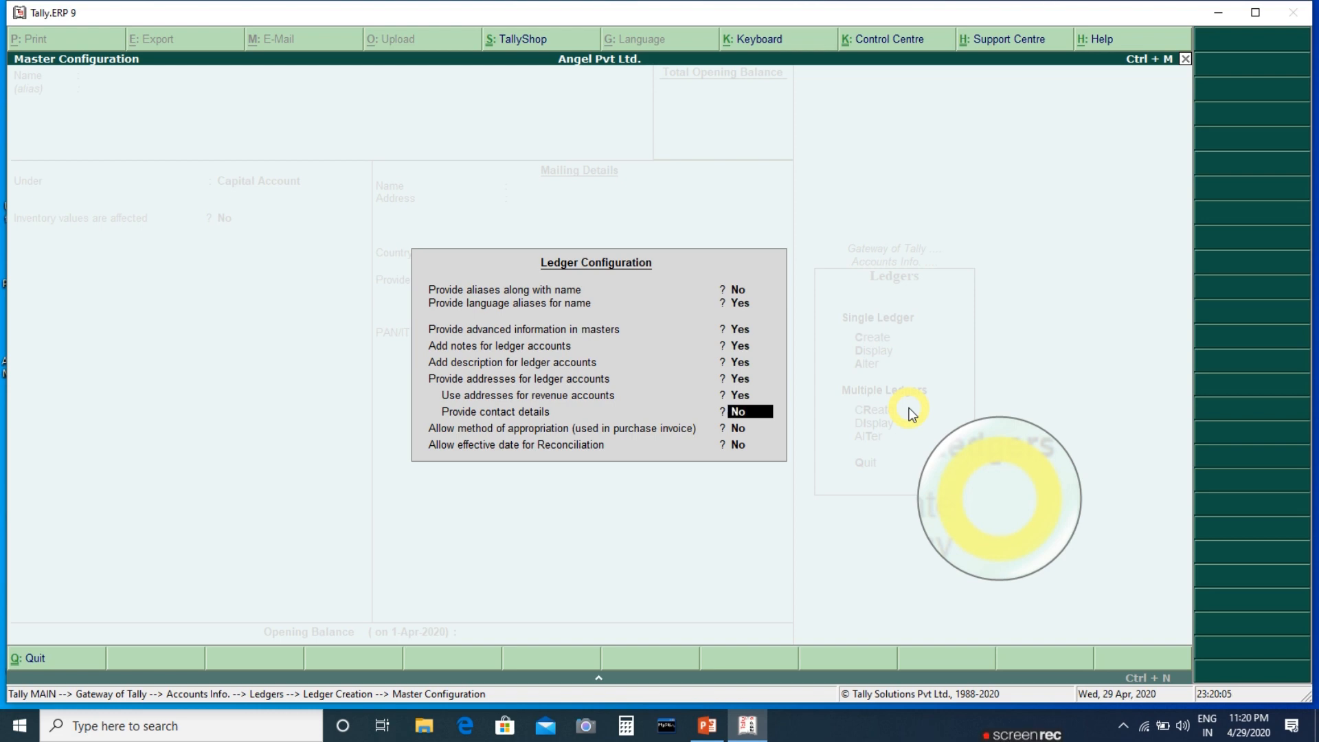
text(y)
key(Return)
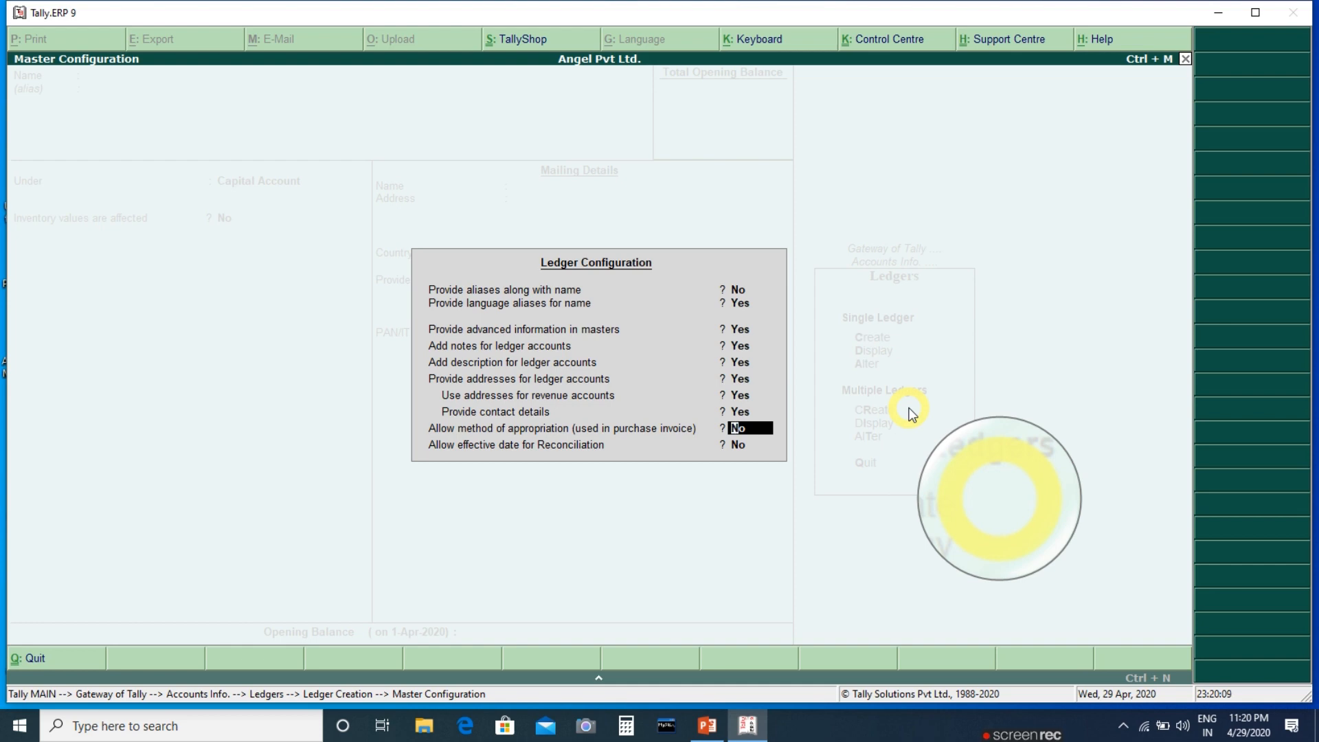
text(y)
key(Return)
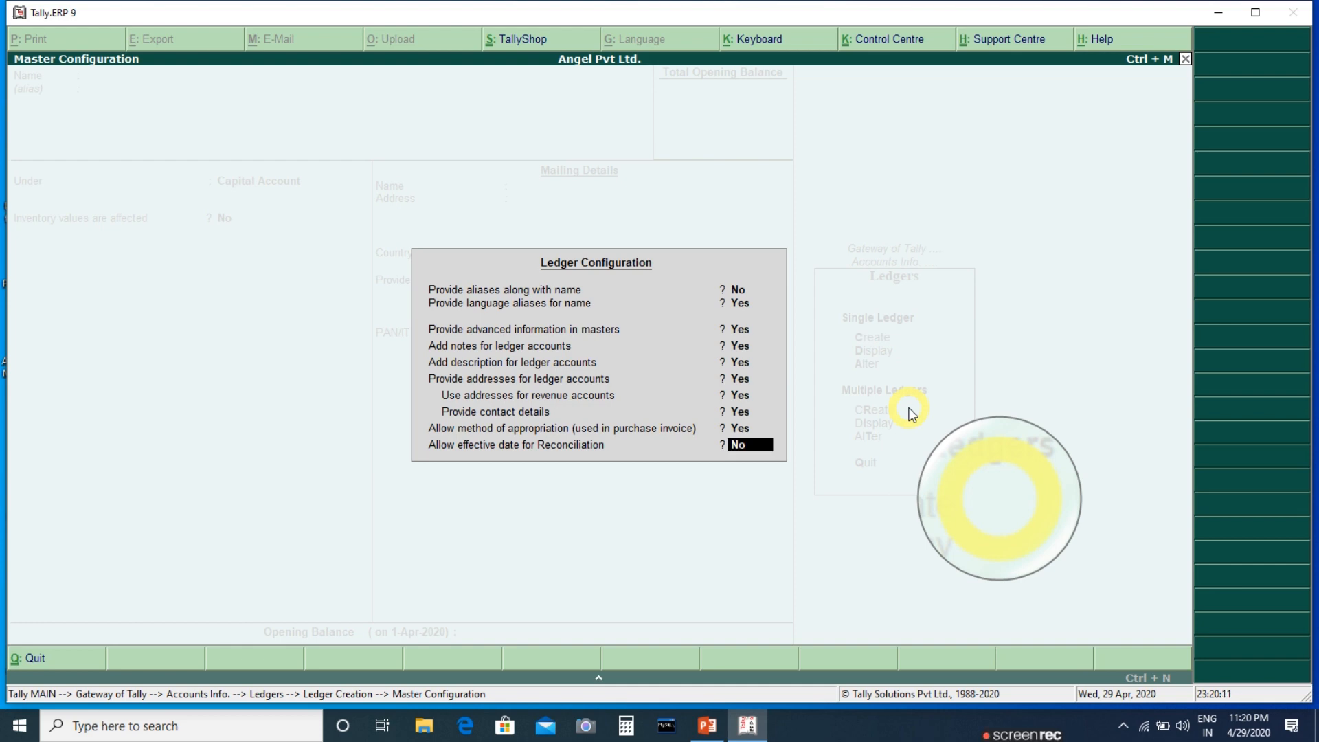
text(y)
key(Return)
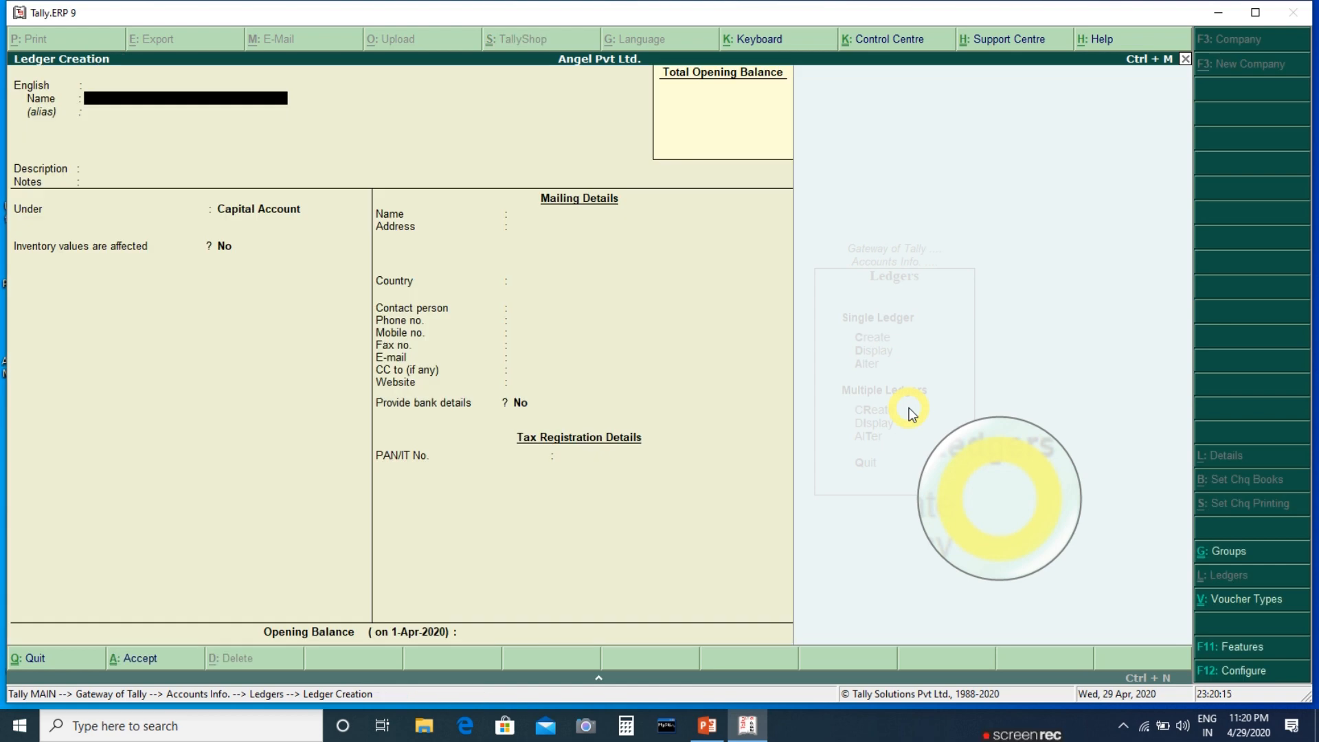
Step: Keep English as the ledger language and enter Kfjkdf as a trial ledger name without aliases
key(BackSpace)
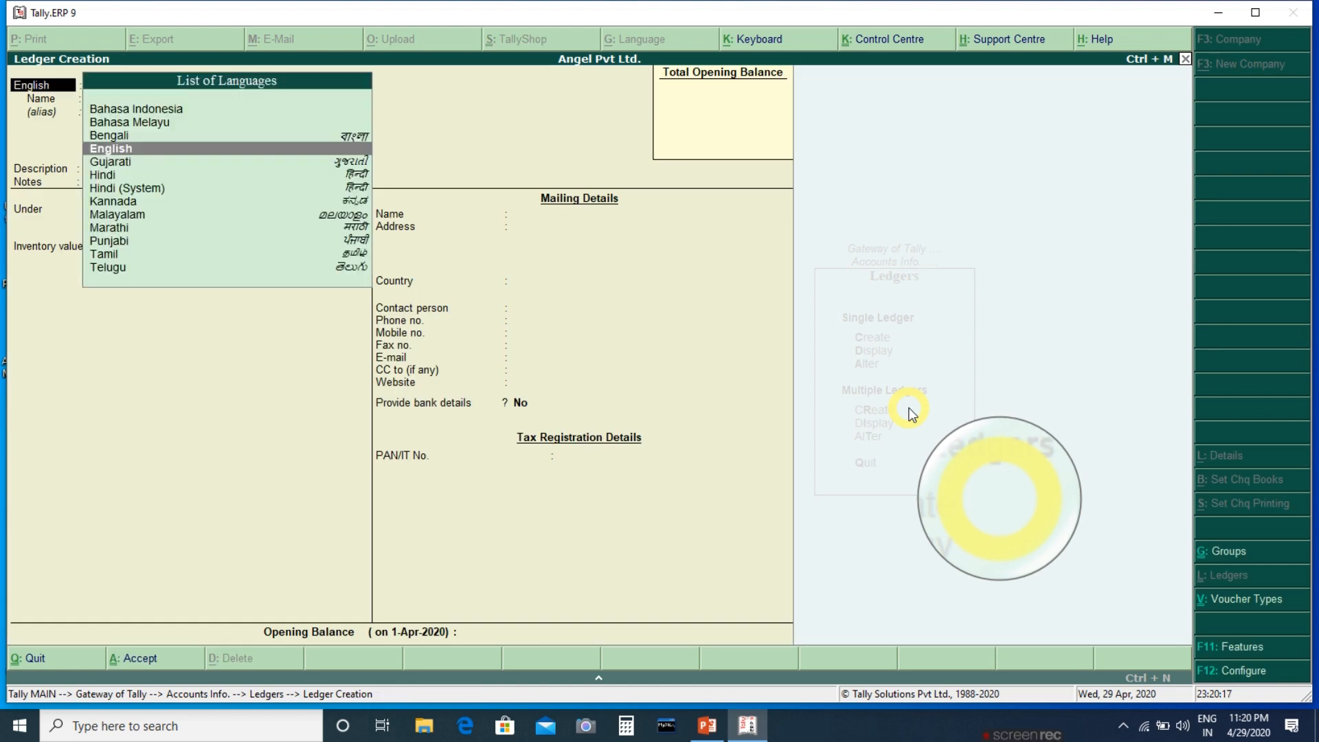
key(Return)
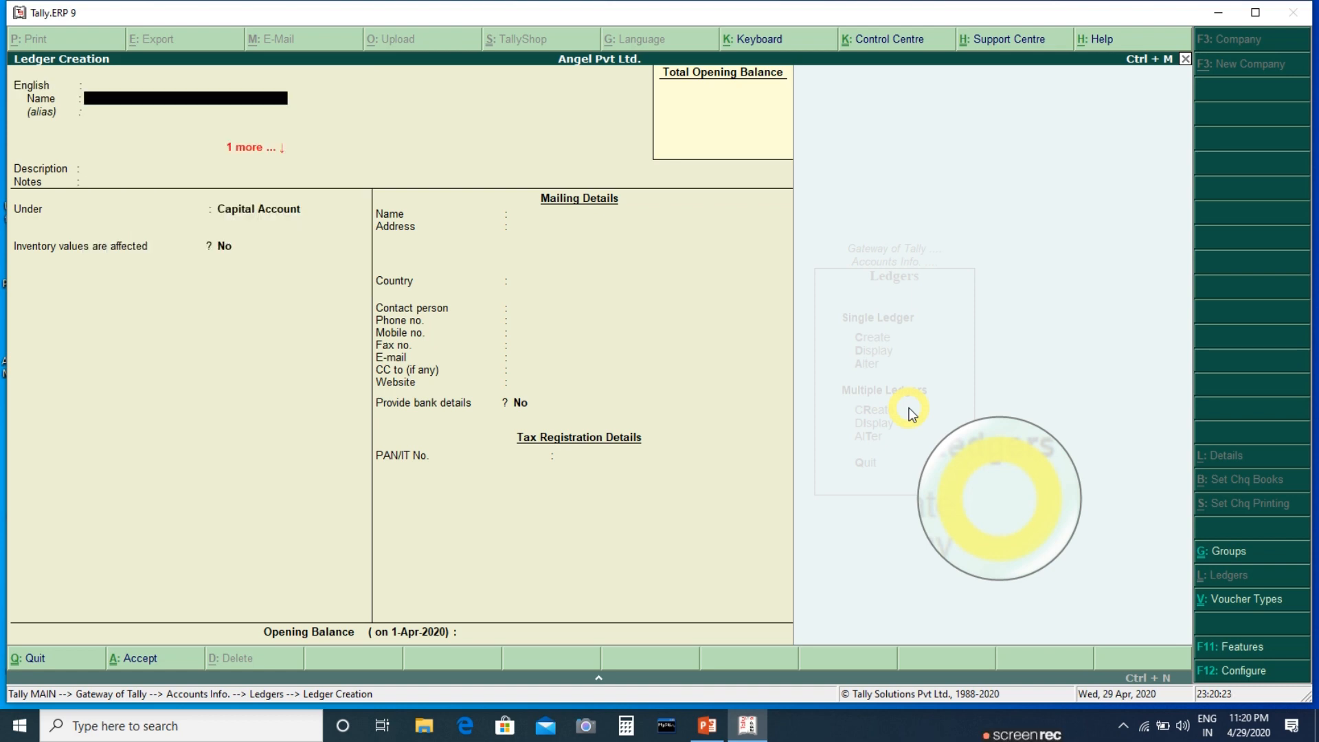
text(Kfjkdf)
key(Return)
key(Return)
key(Return)
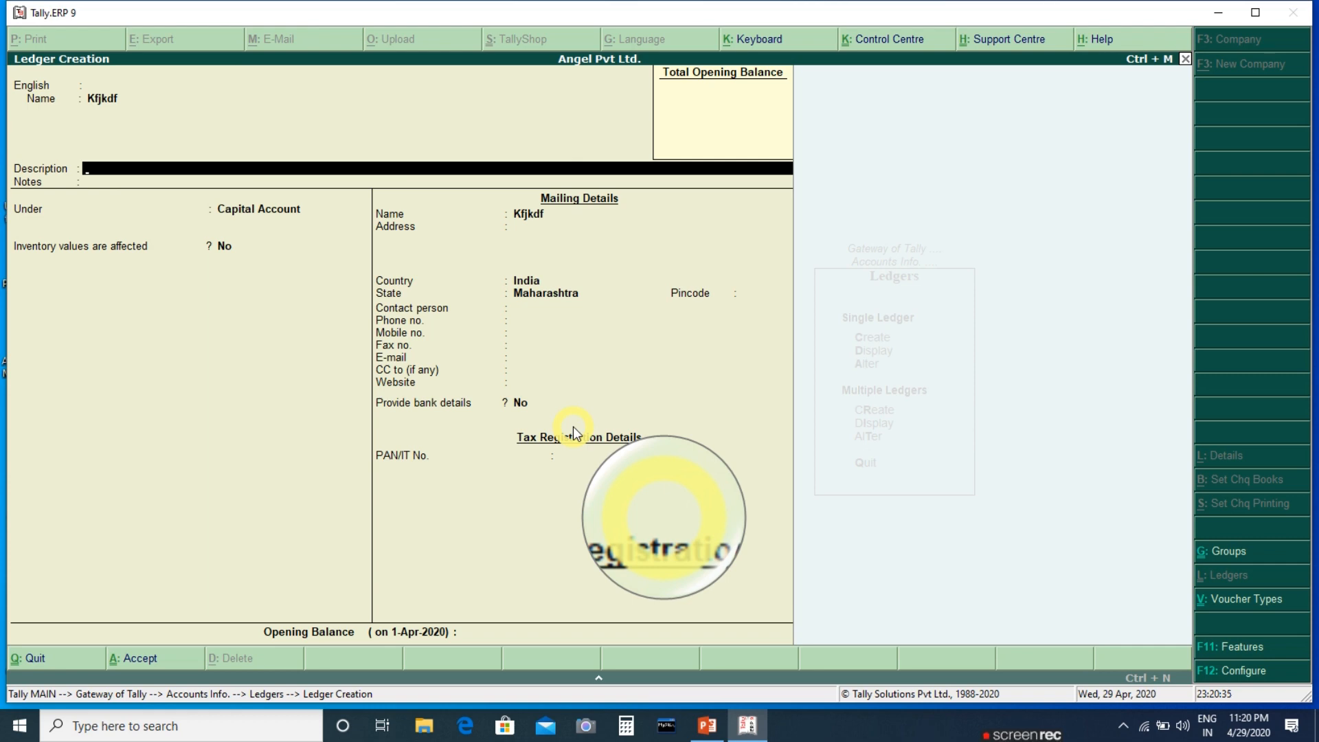
Step: Set every option in the ledger configuration to No and apply it to the creation form
key(F12)
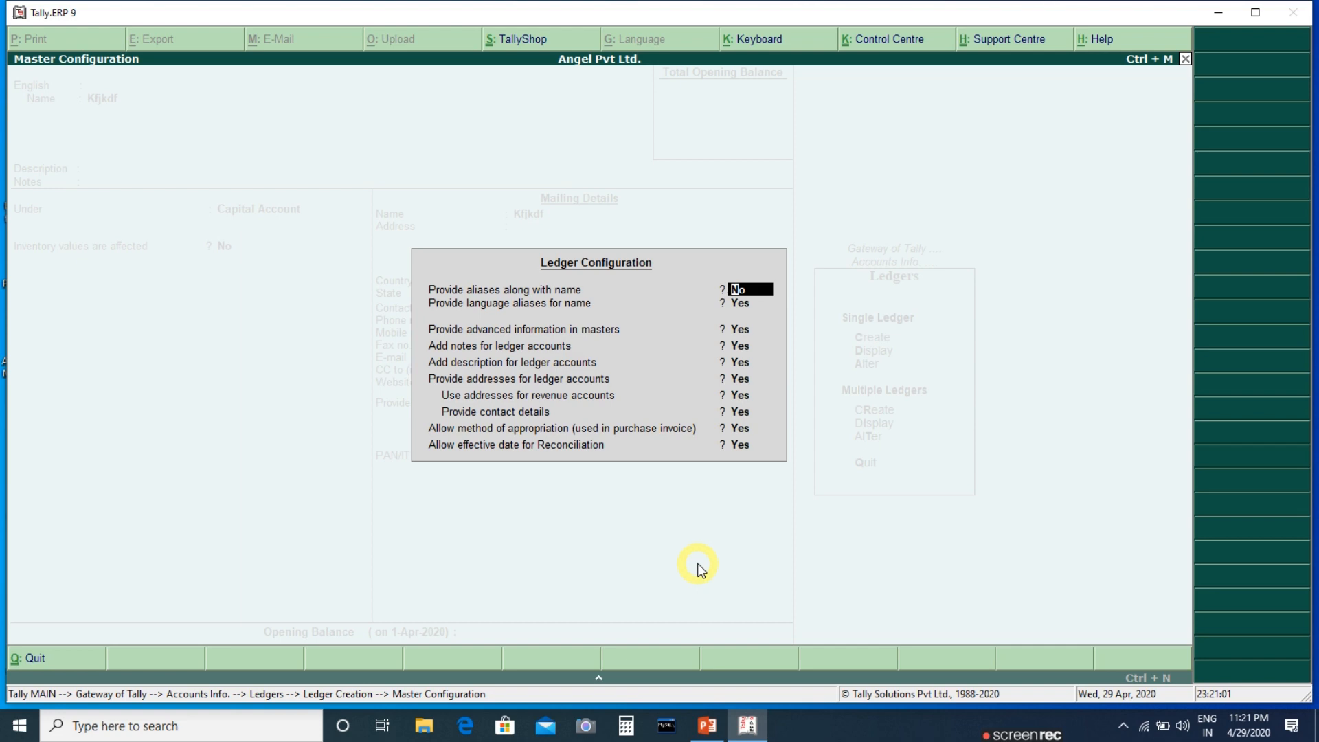
key(Return)
text(n)
key(Return)
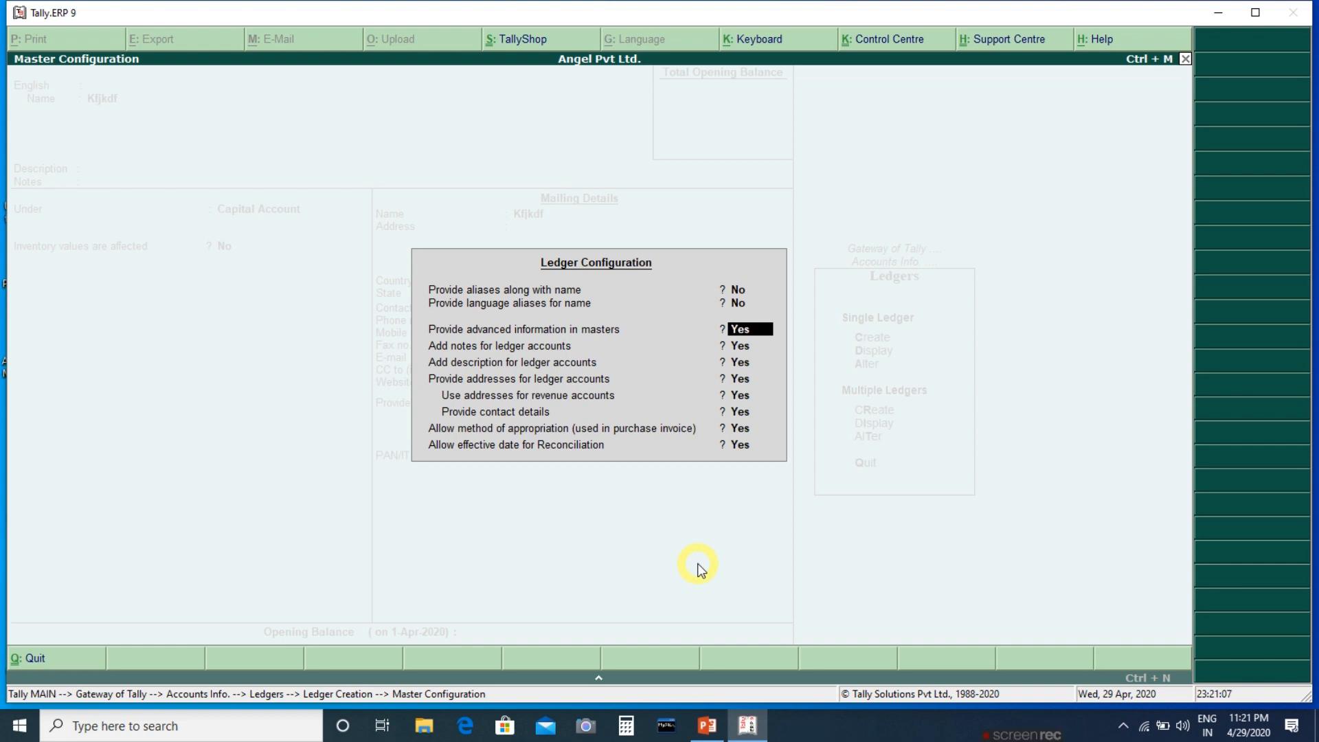
text(nnnnn)
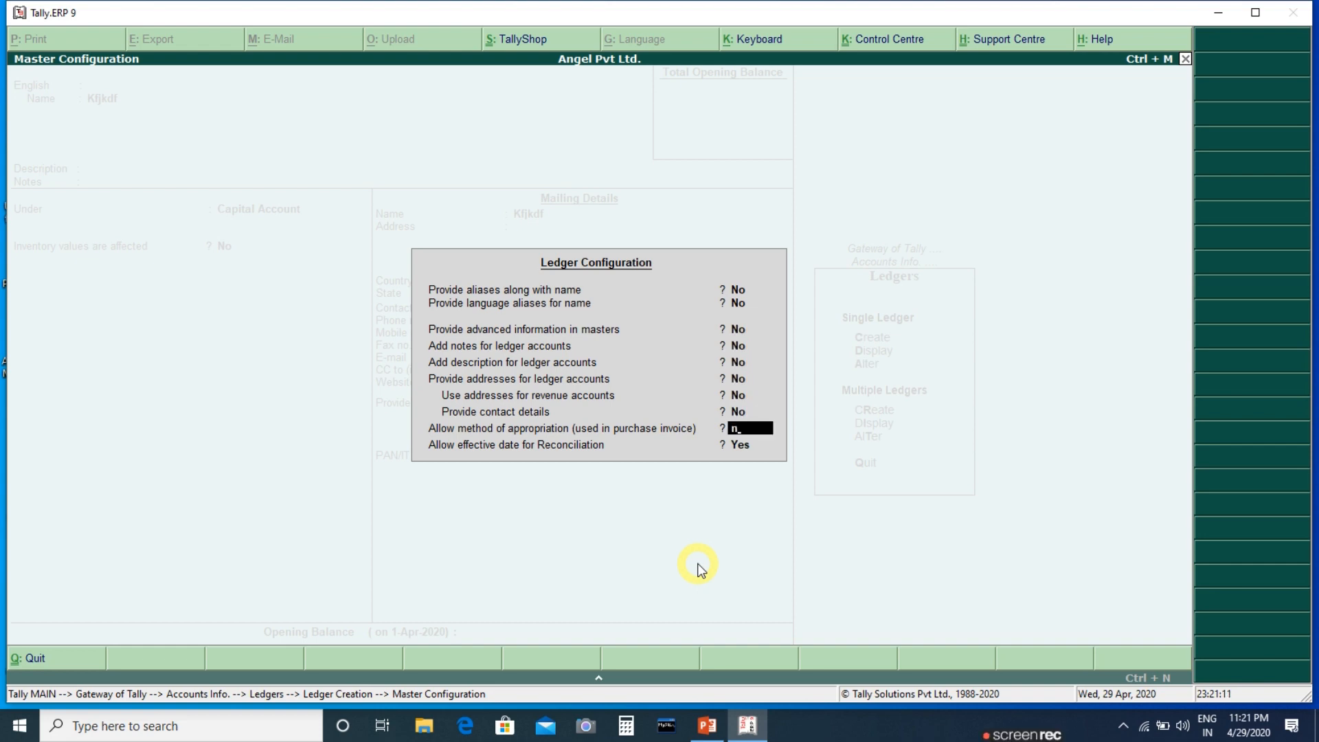
key(Return)
text(n)
key(Return)
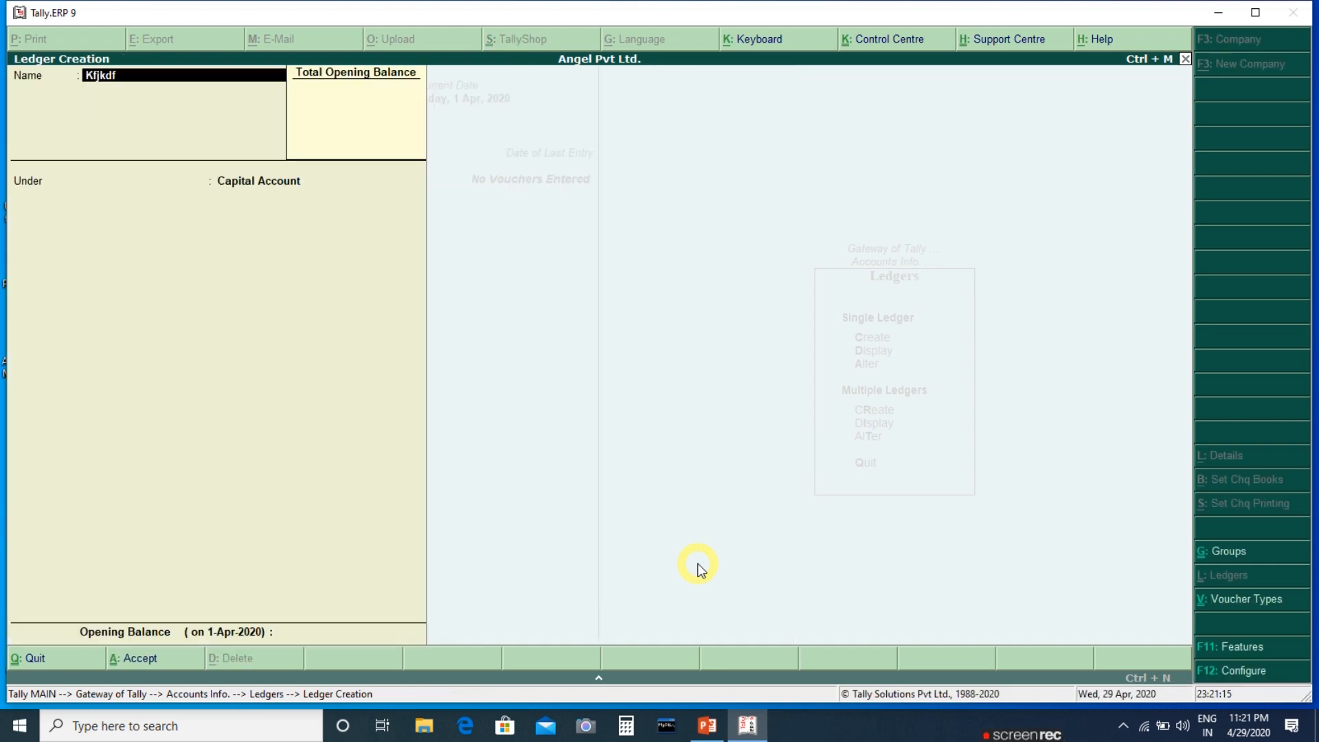
Step: Set advanced information in masters back to Yes, leaving all other ledger configuration options at No
key(F12)
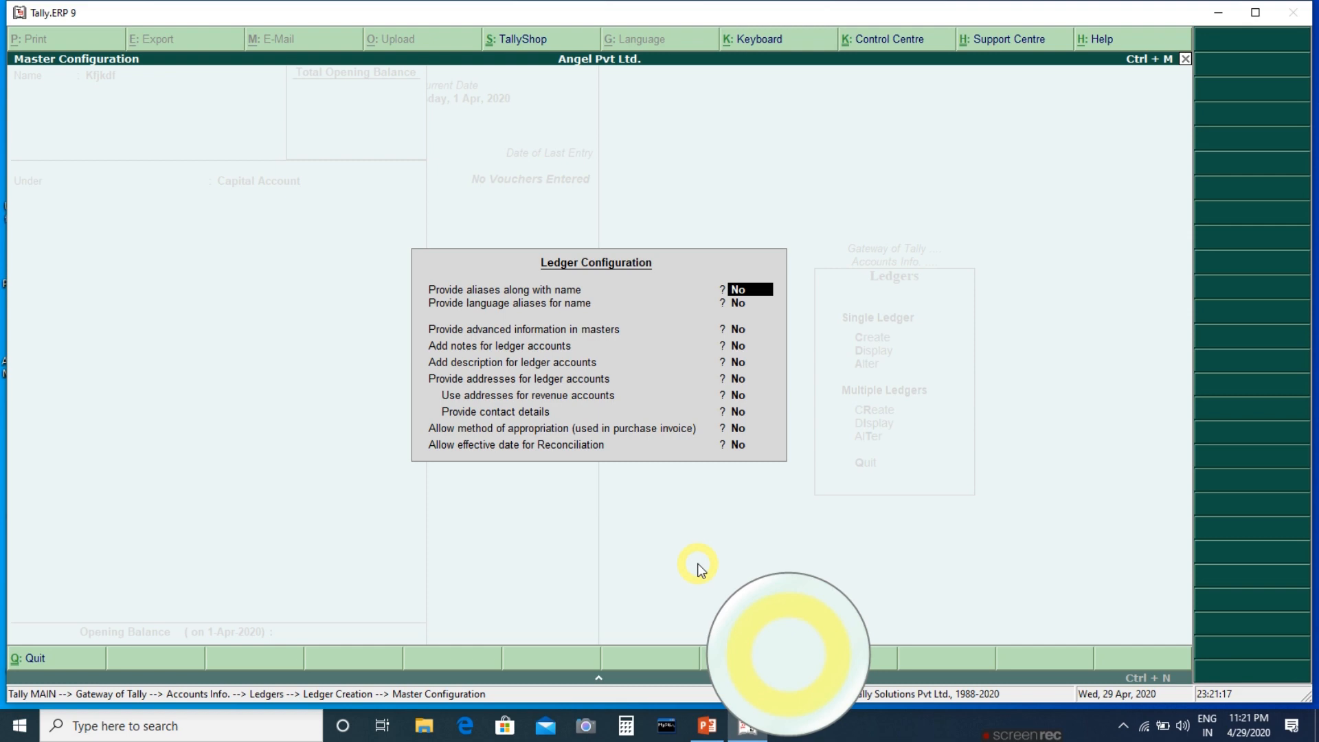
key(Return)
key(Return)
key(Return)
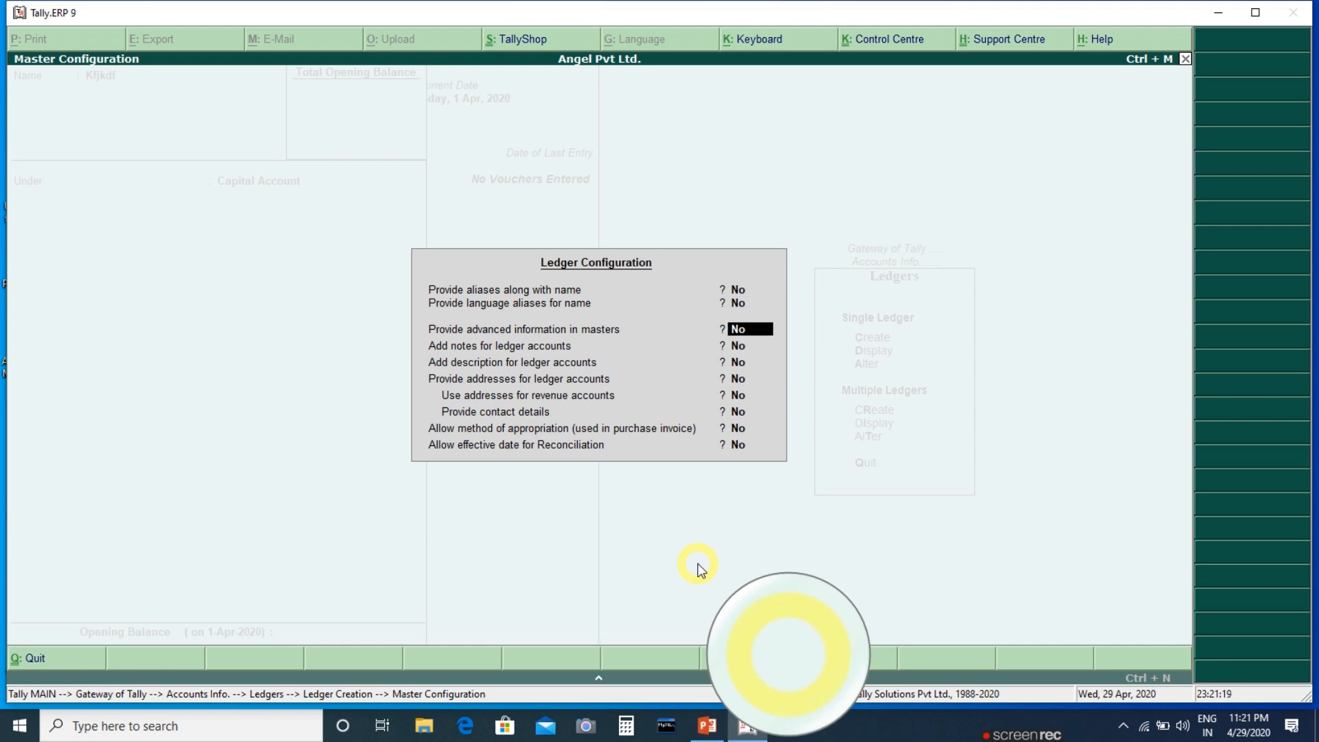
key(Up)
text(y)
key(Return)
key(Return)
key(Return)
key(Return)
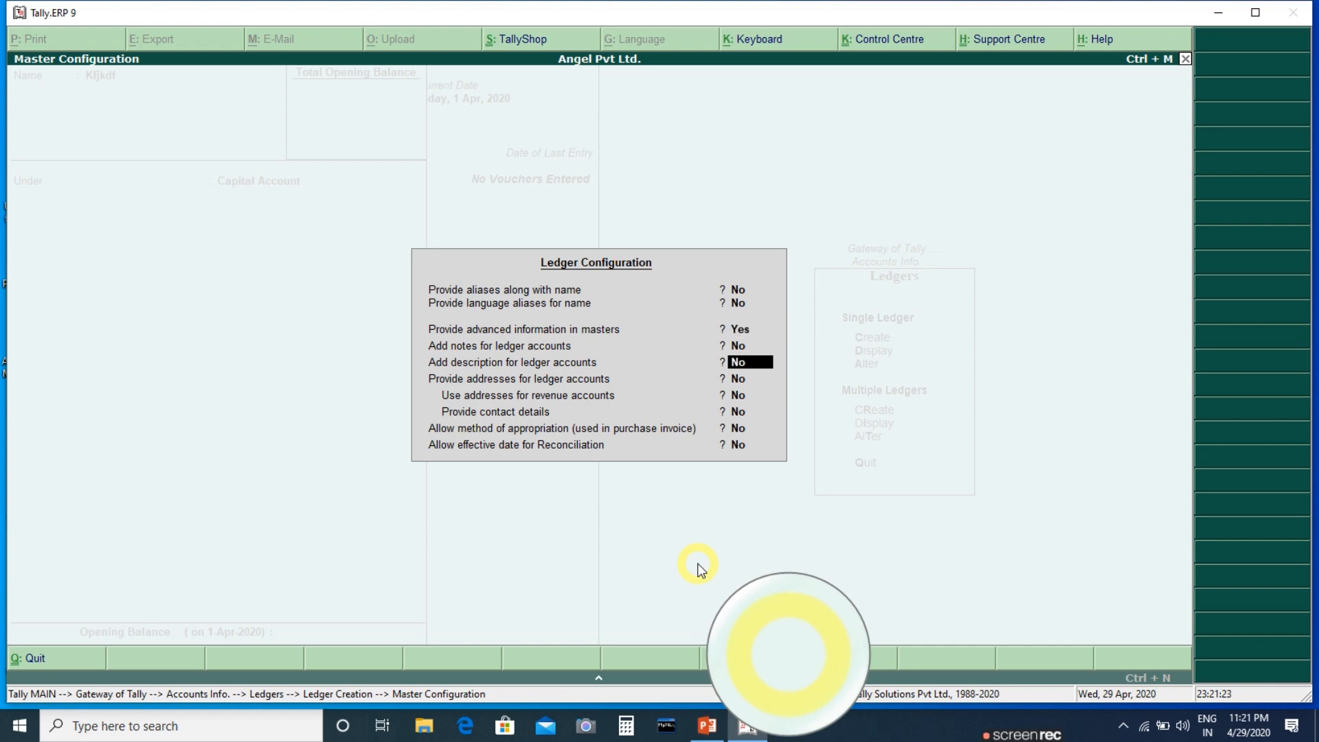
key(Return)
key(Return)
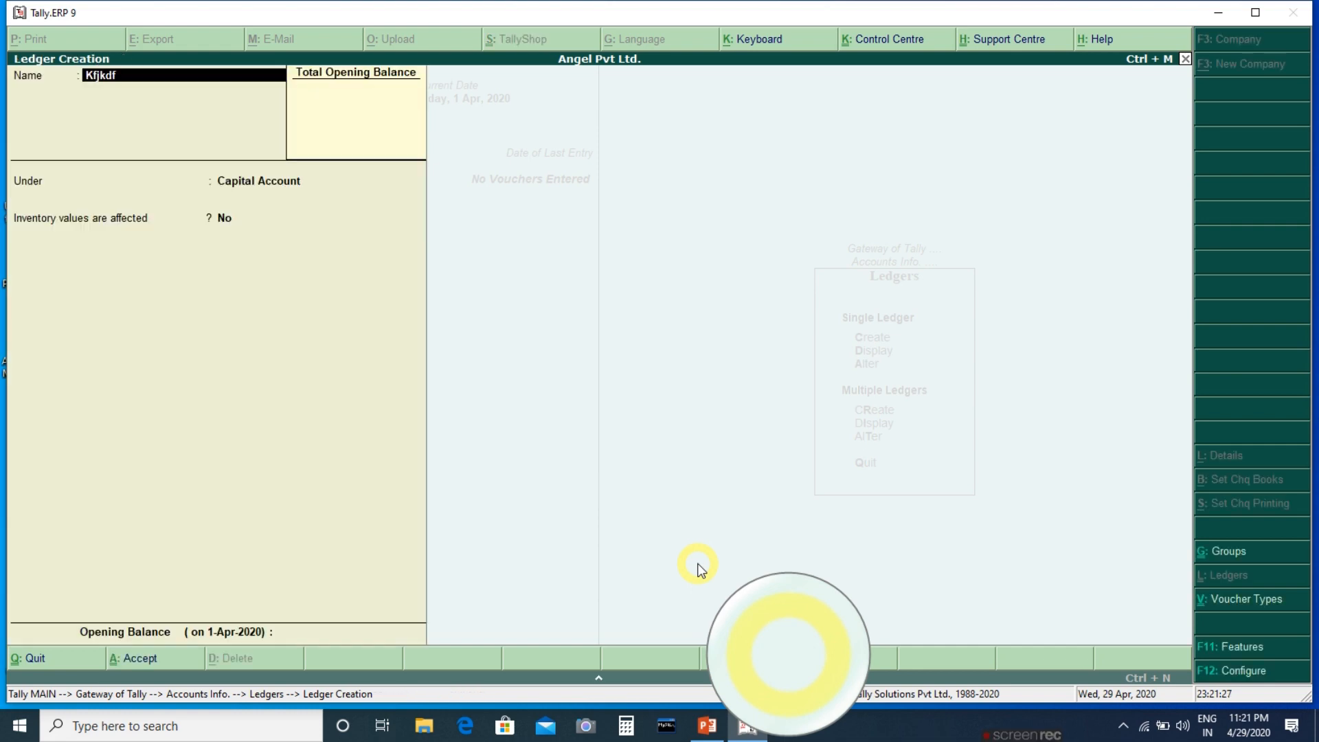
Step: Replace the ledger name with Purchase A/c and place it under the Purchase Accounts group
text(Purcha)
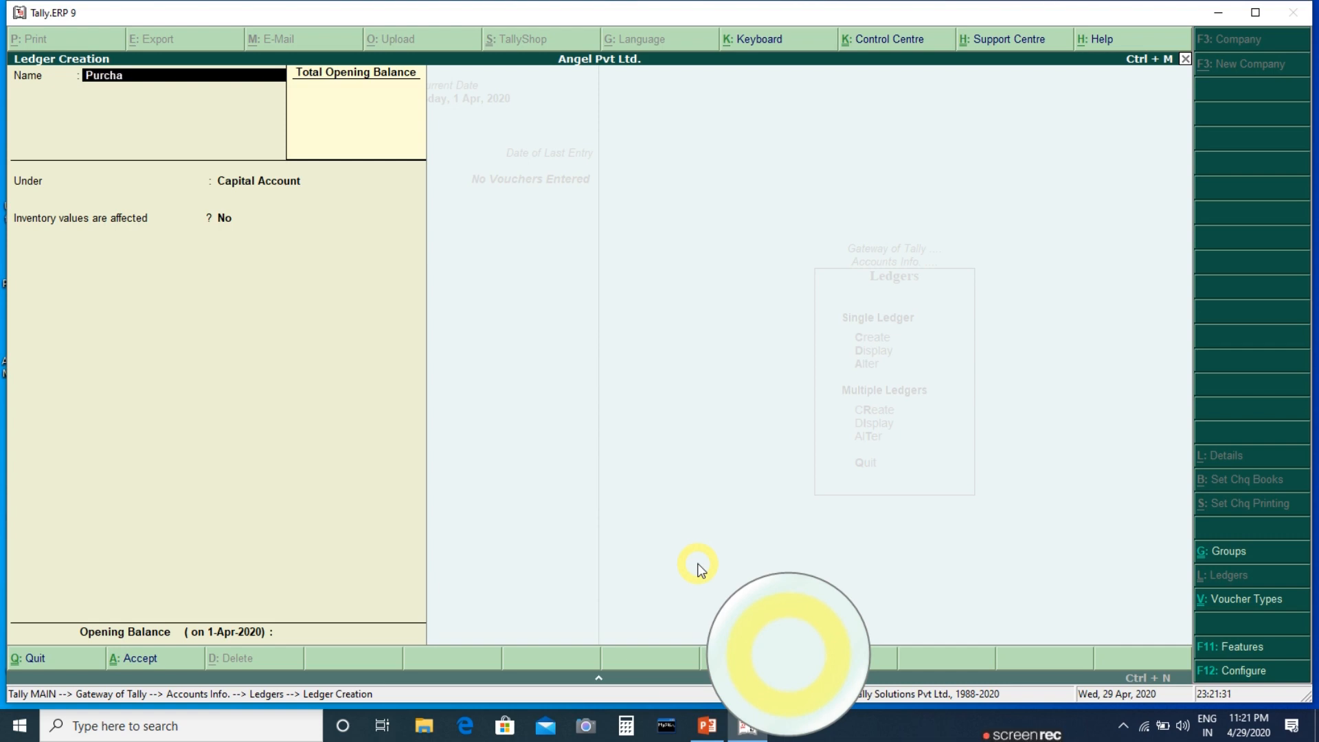
text(se a/c)
key(Return)
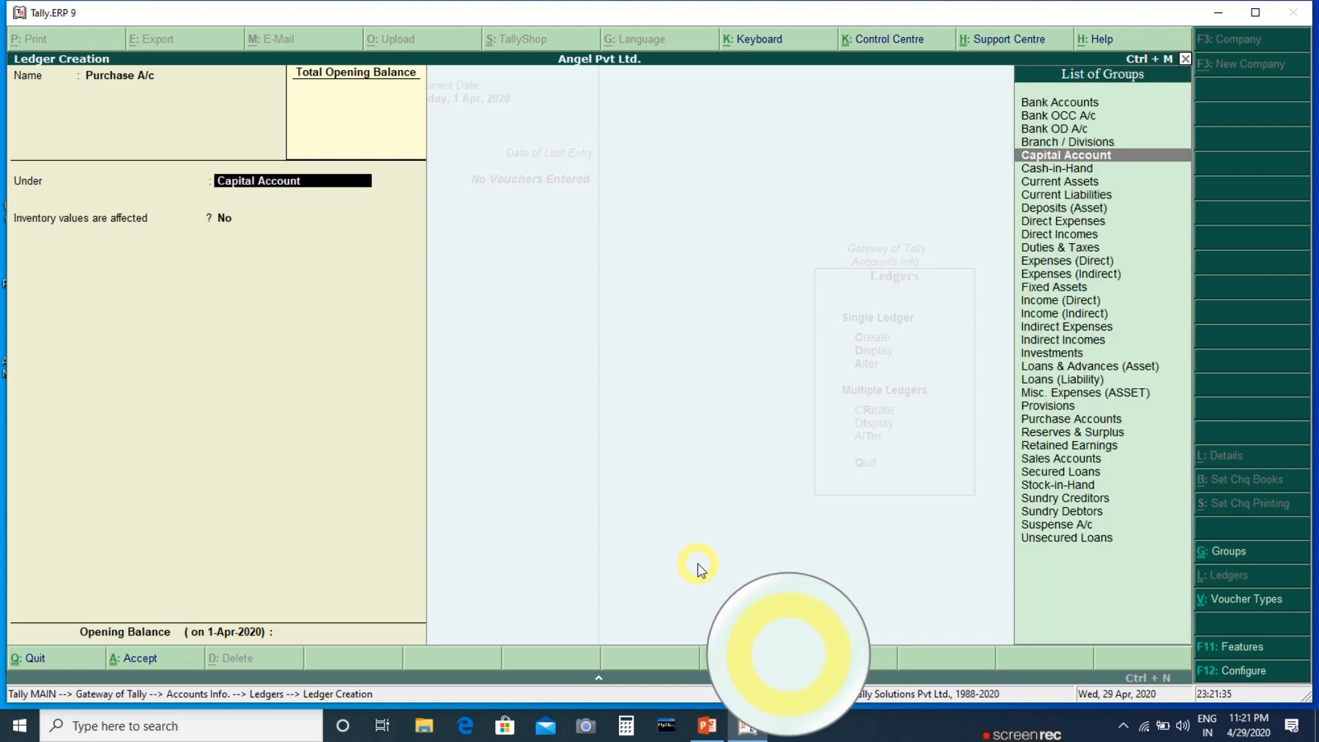
text(Pu)
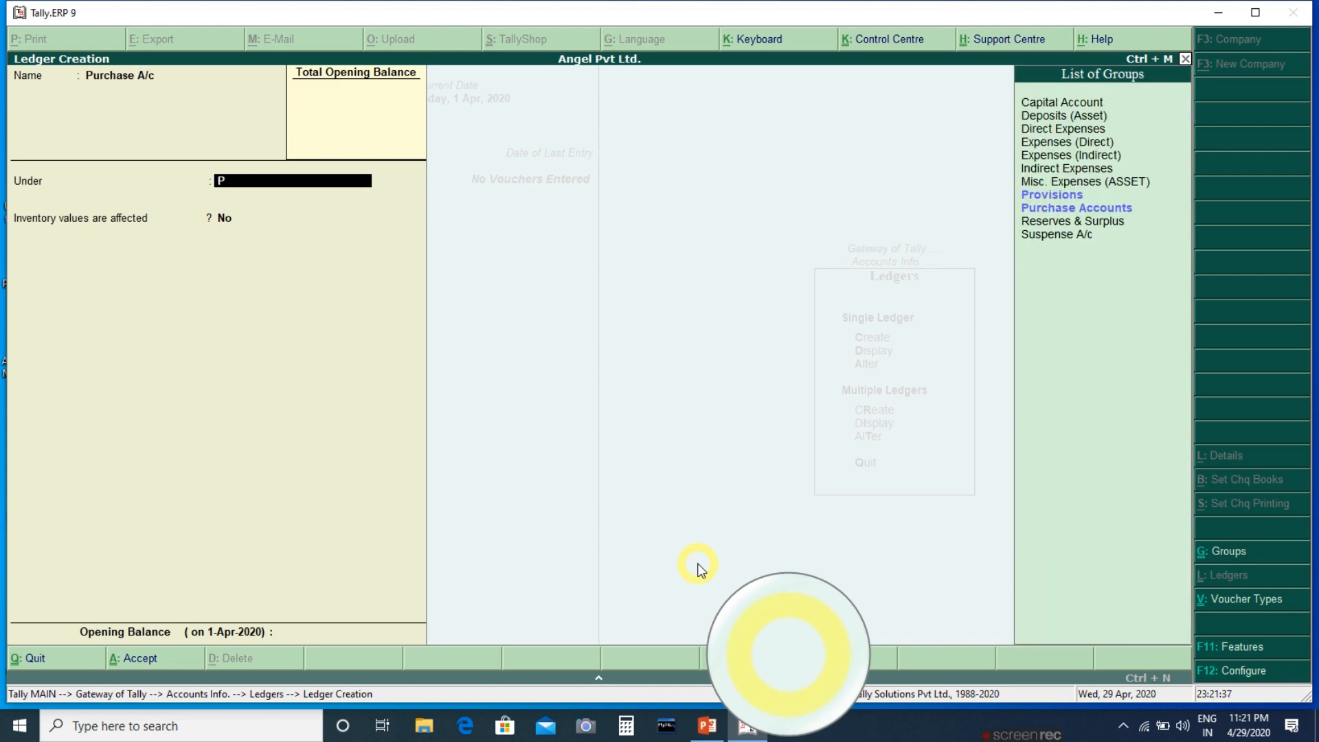
key(Return)
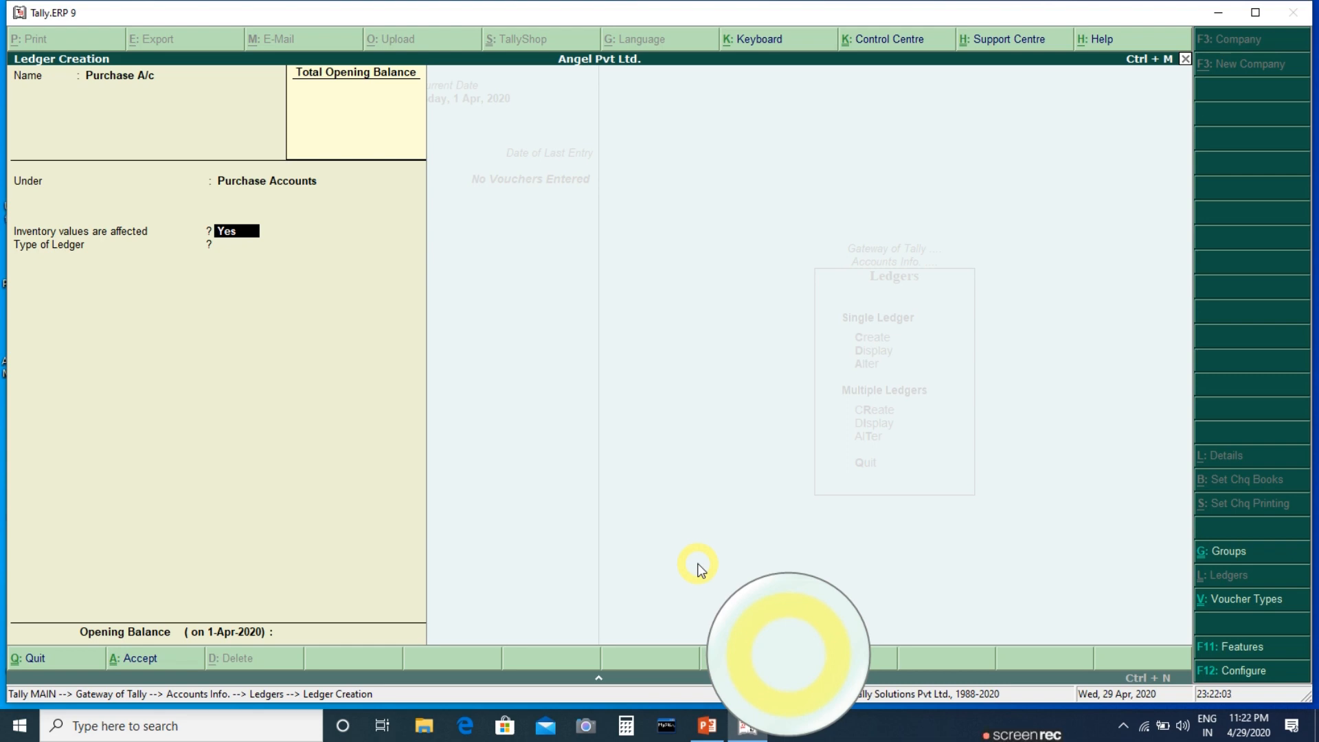
Step: Keep inventory values affected at Yes and ledger type Not Applicable, then save the Purchase A/c ledger without an opening balance
key(Return)
key(Return)
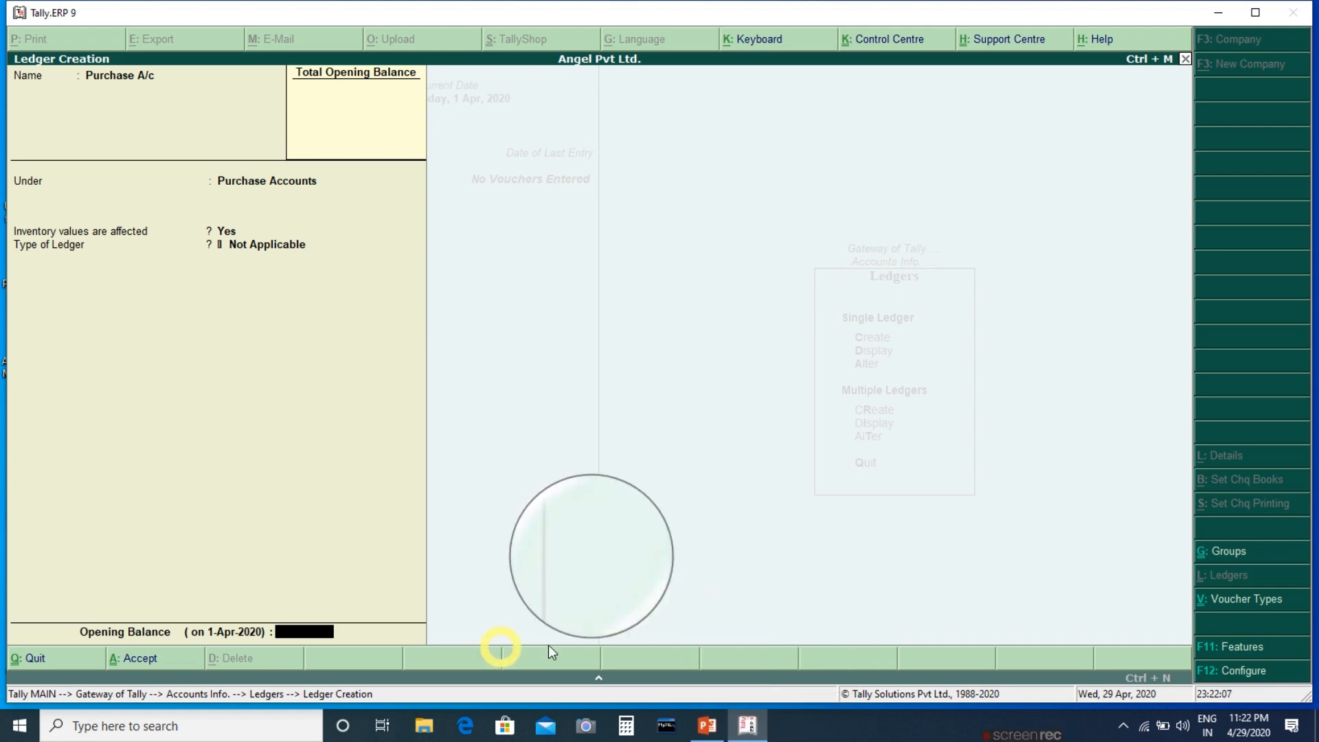
key(ctrl+m)
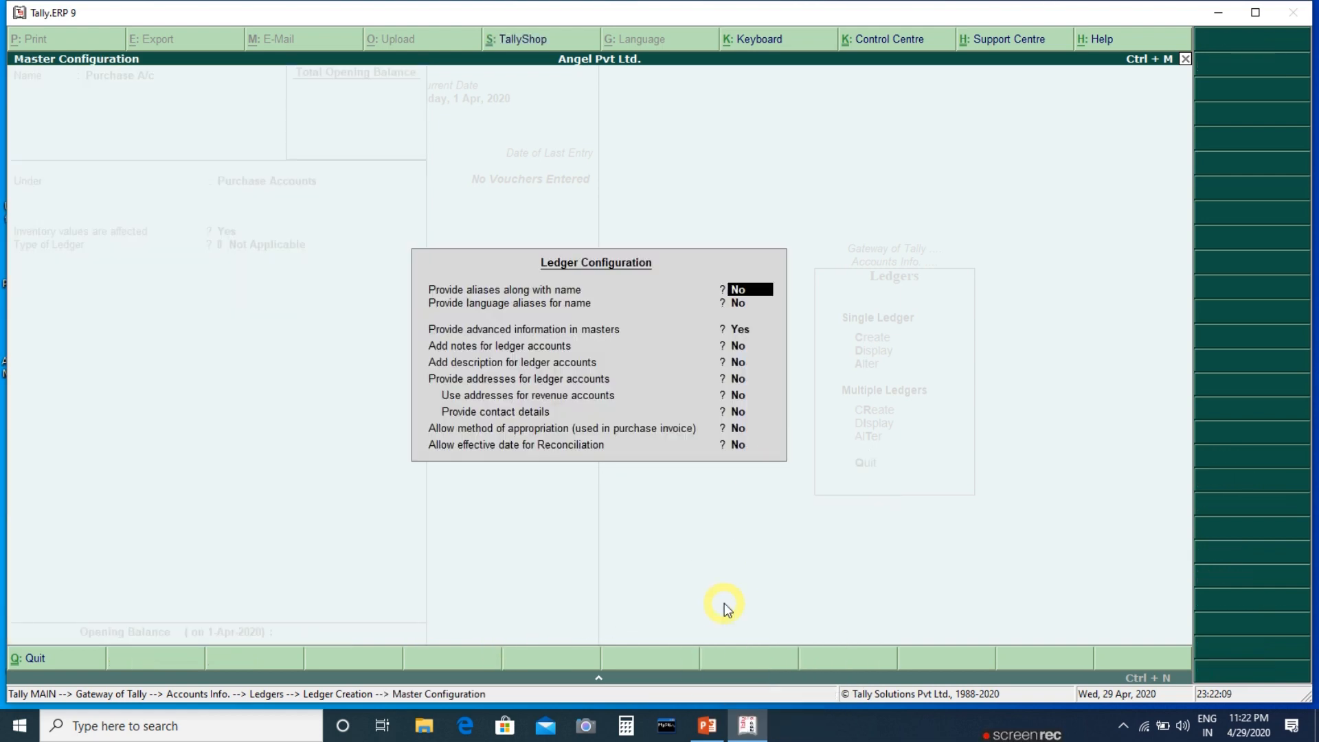
key(Escape)
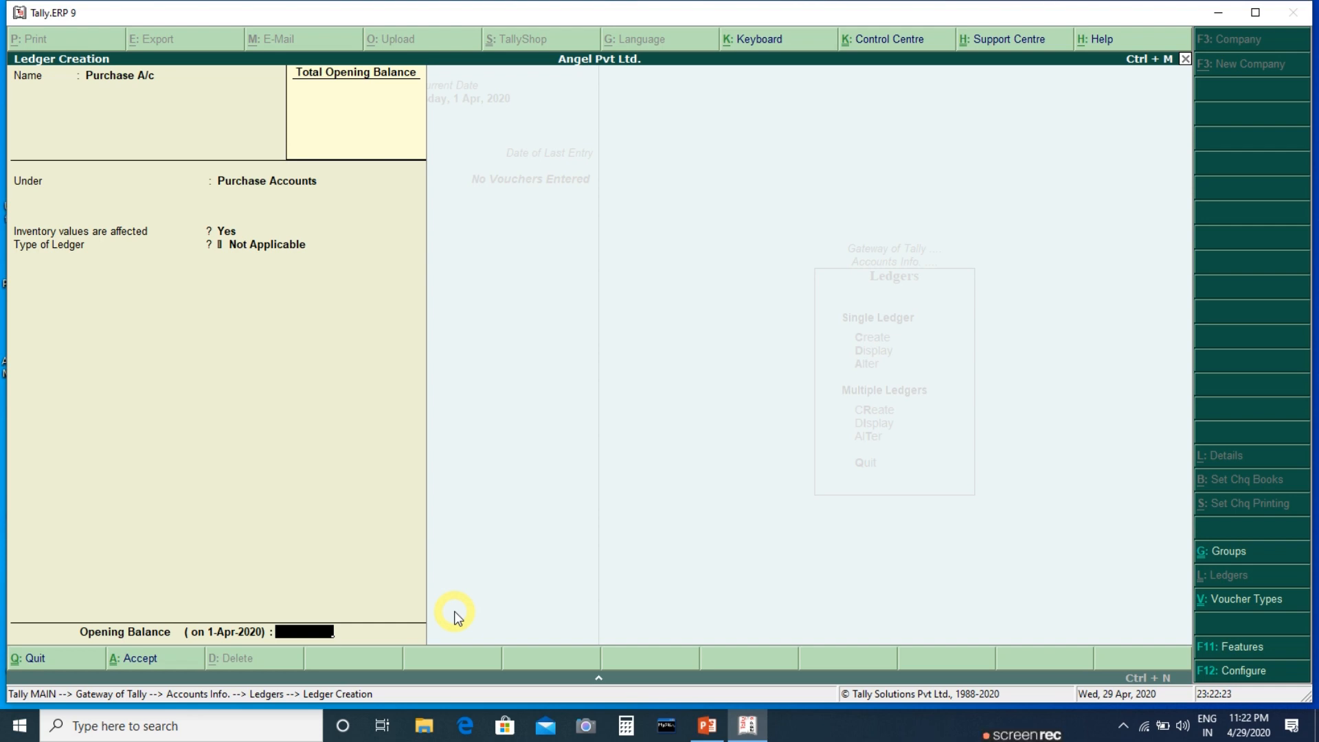
key(Return)
key(Return)
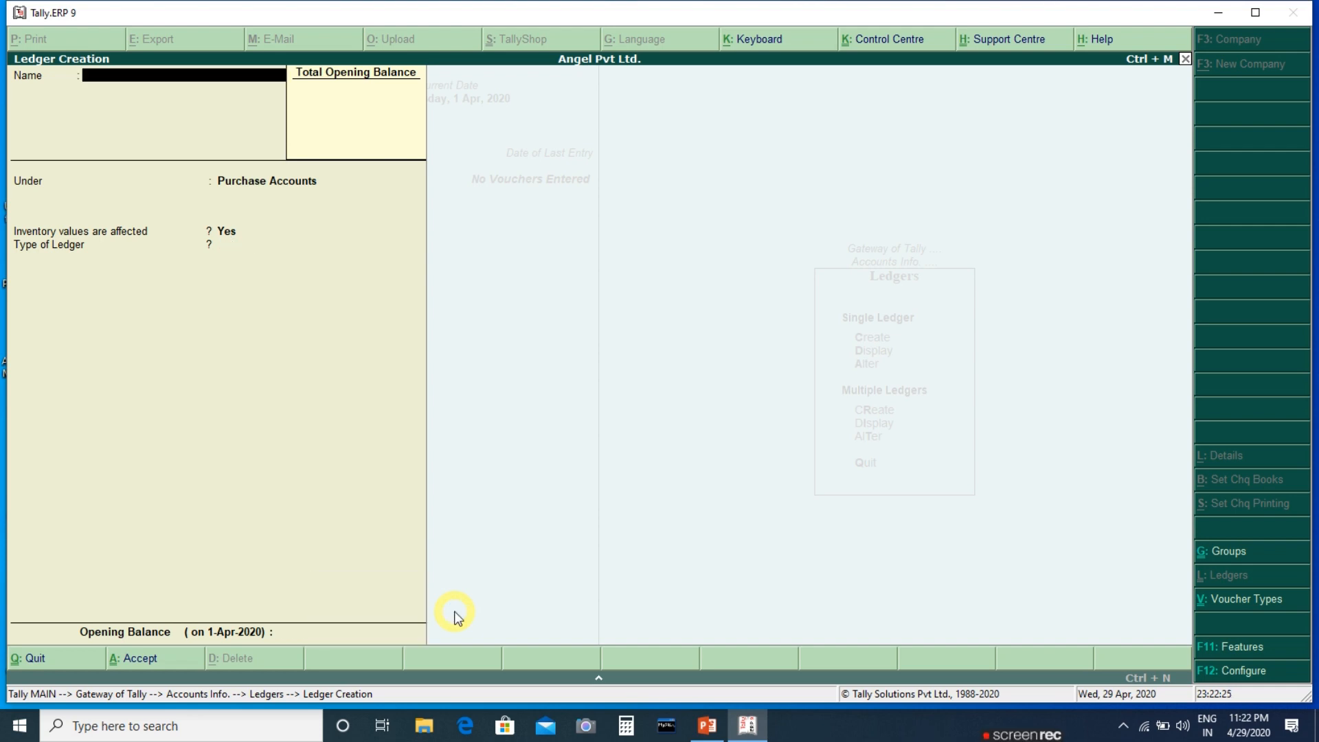
Step: Name the next ledger Sales A/c and place it under the Sales Accounts group
text(Sales A/c)
key(Return)
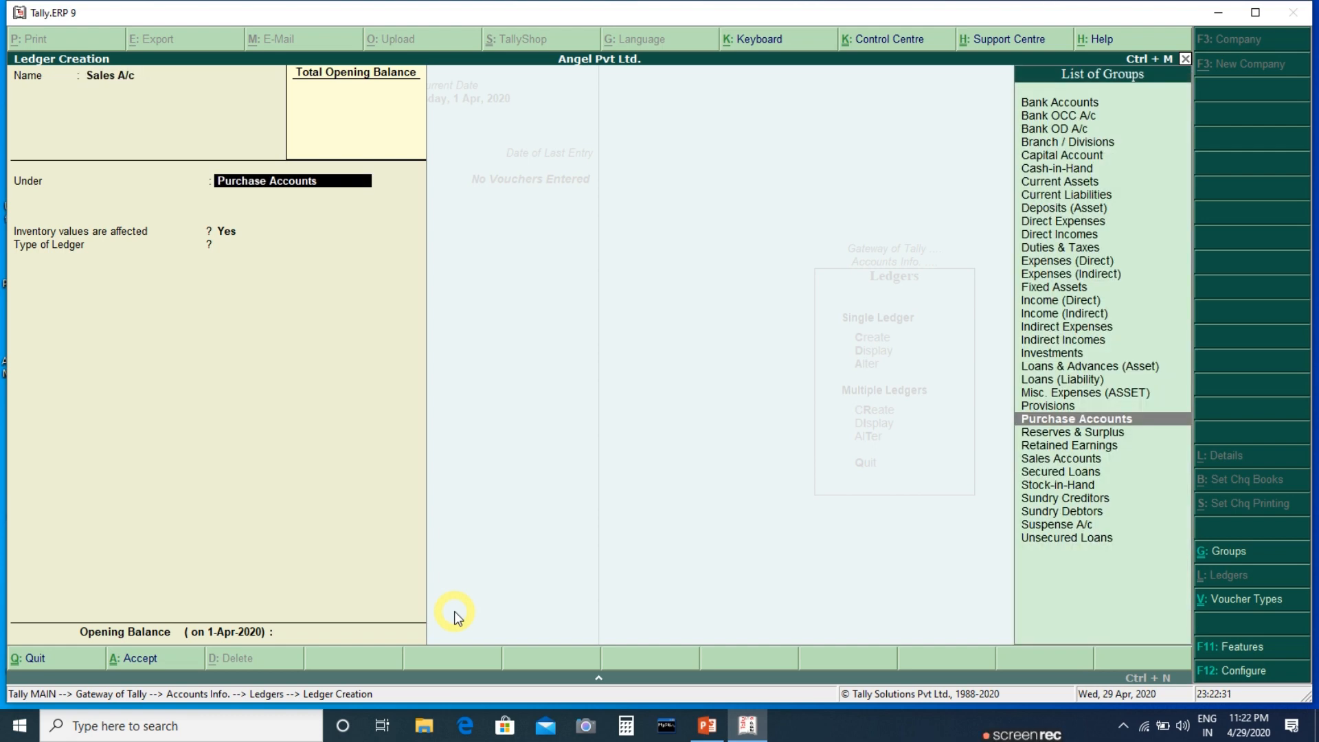
text(Sa)
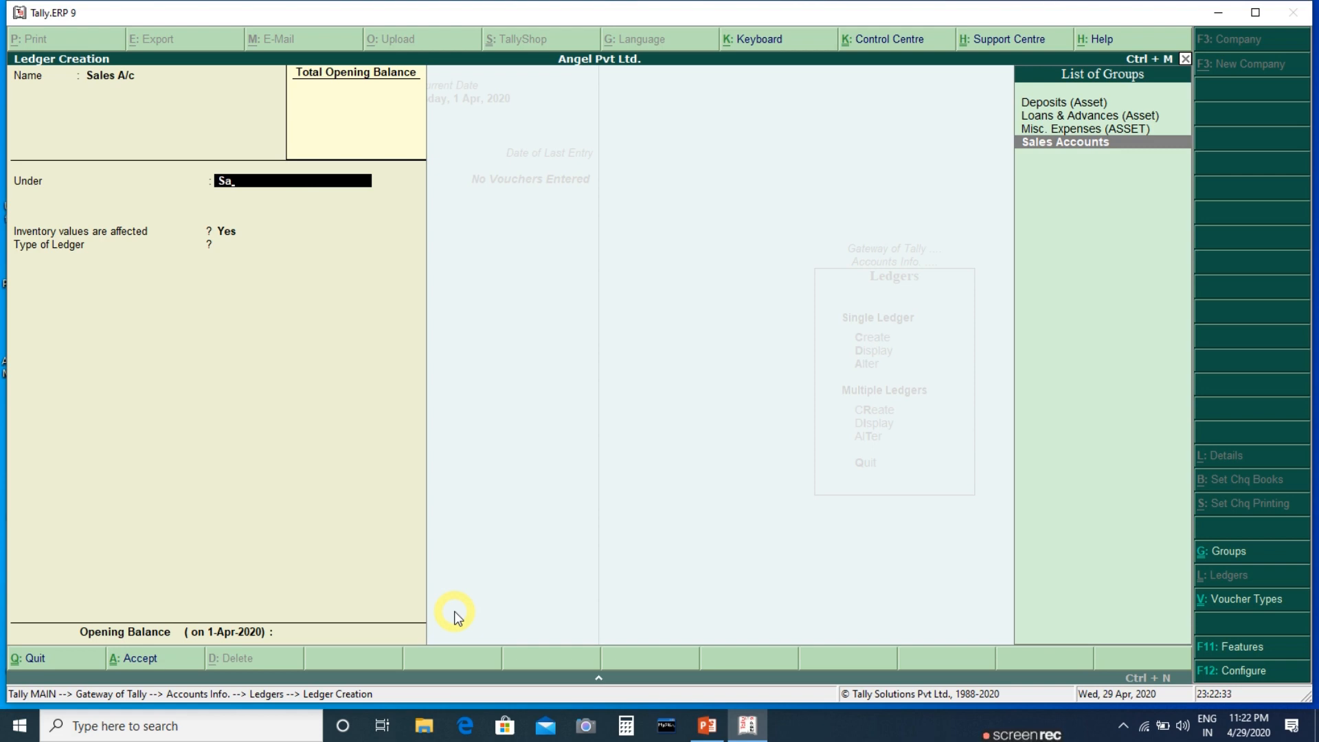
key(Return)
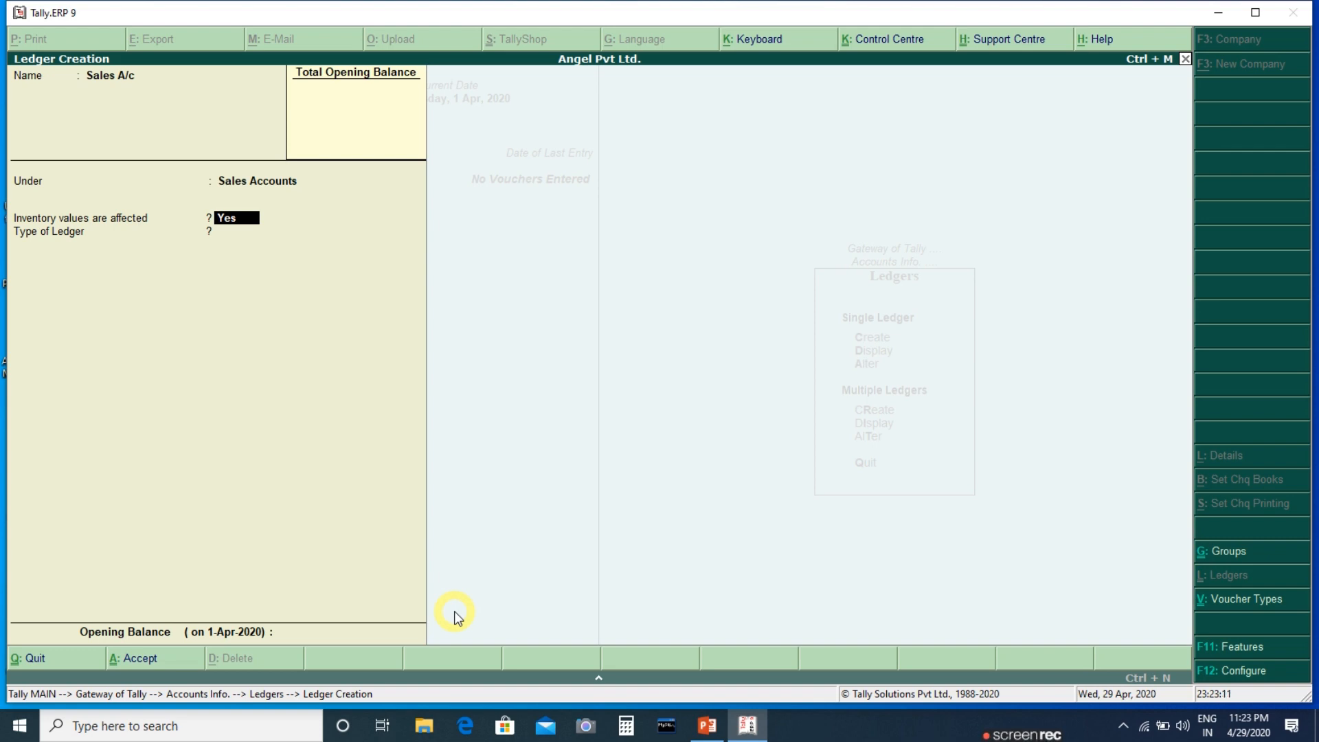
Step: Save the Sales A/c ledger with inventory values affected at Yes and the default ledger type, and begin leaving the creation form
key(Return)
key(Return)
key(Return)
key(Return)
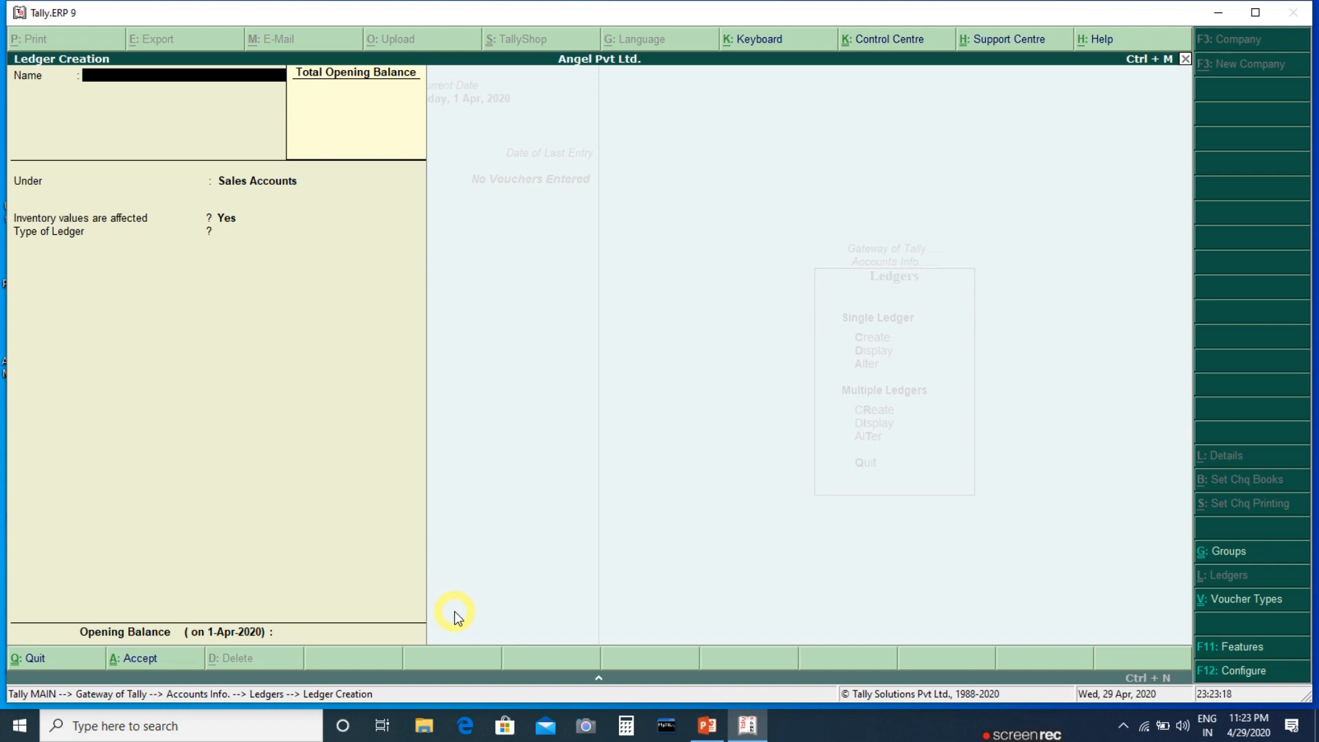
key(Escape)
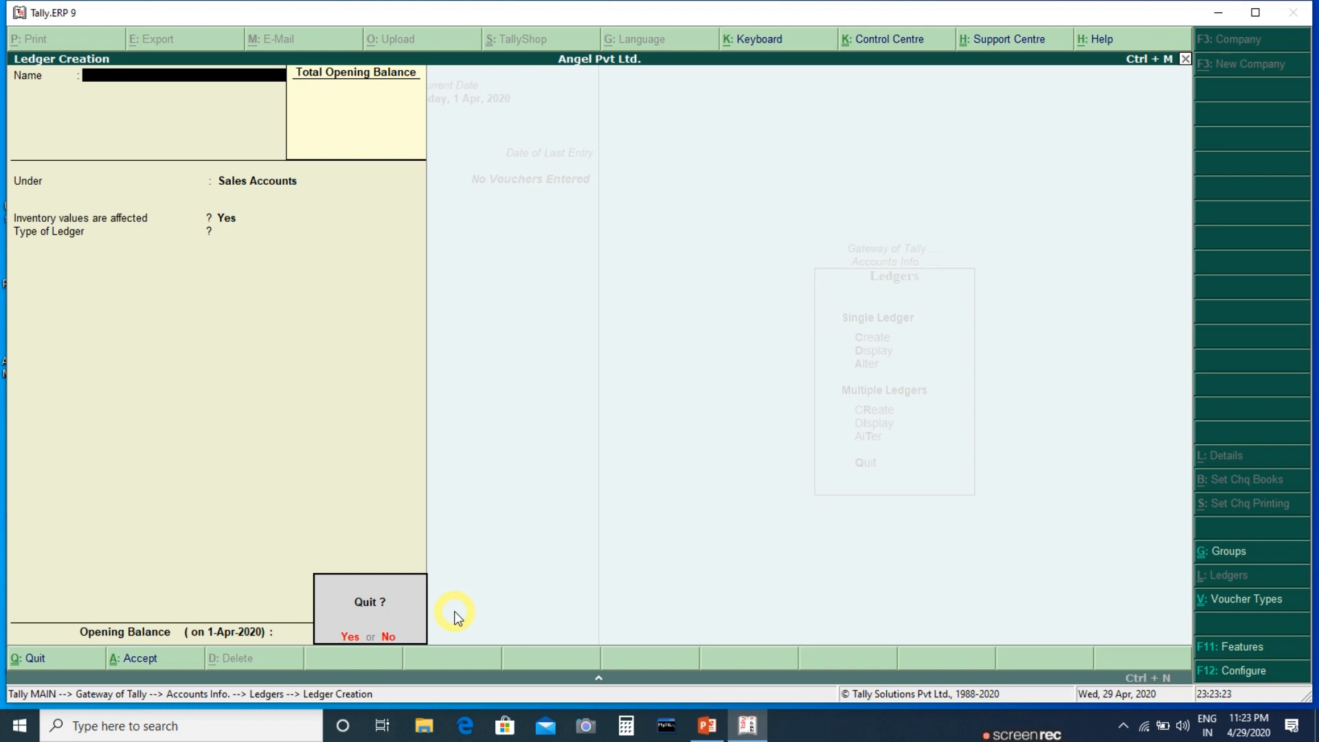
Step: Leave ledger creation and display the existing Sales A/c ledger in single-ledger mode, then return to the Ledgers options
key(y)
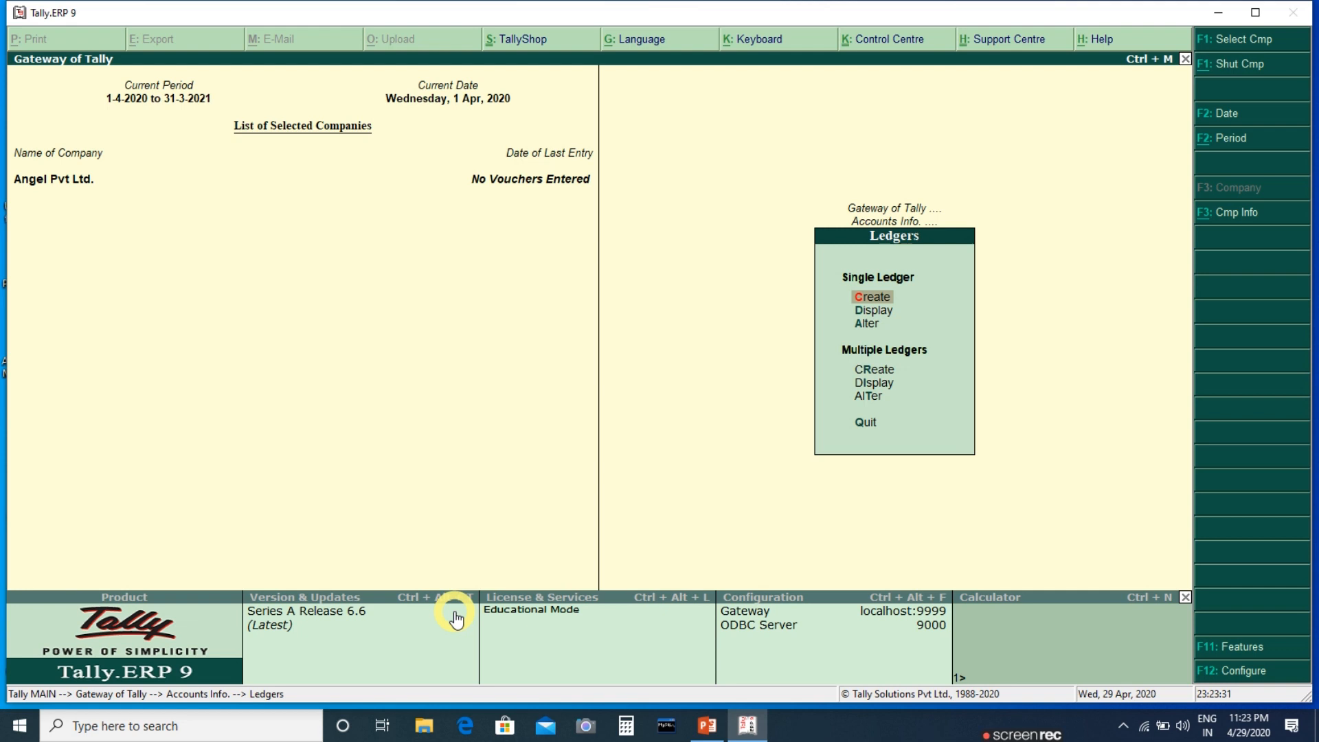
key(Down)
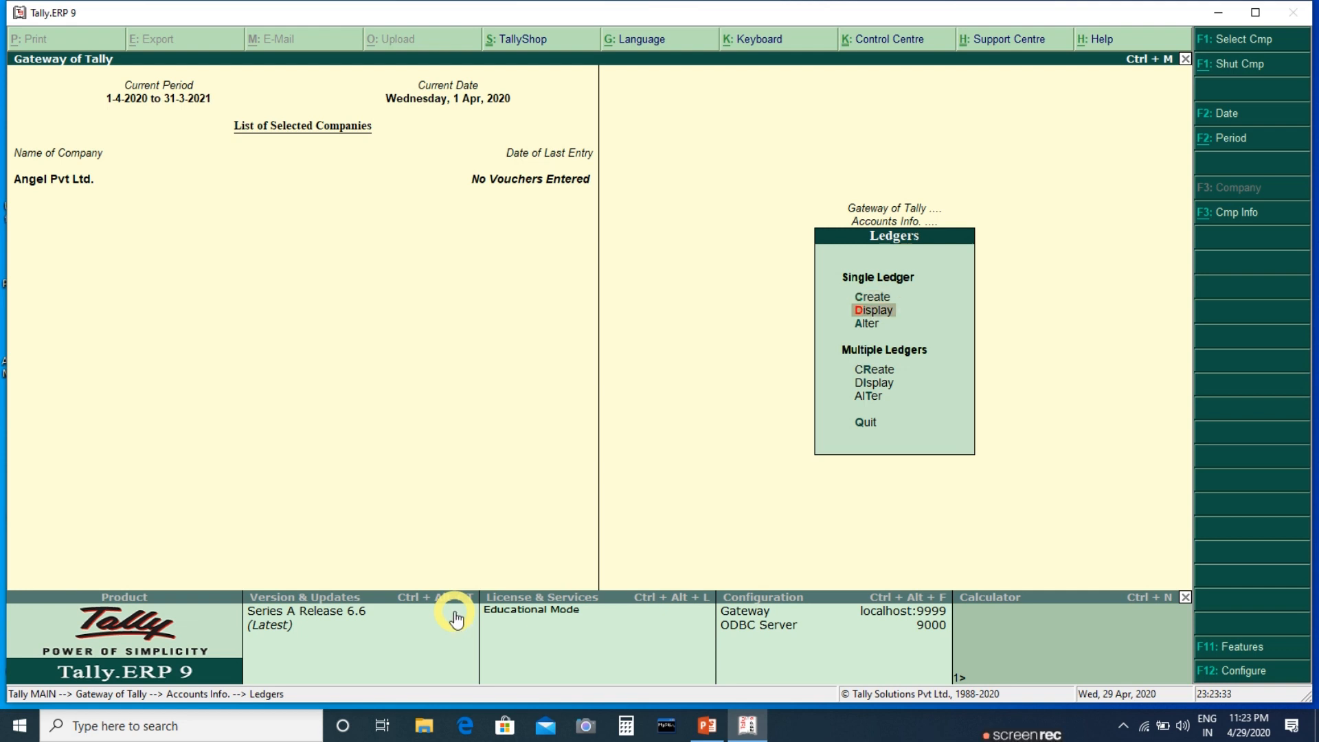
key(Return)
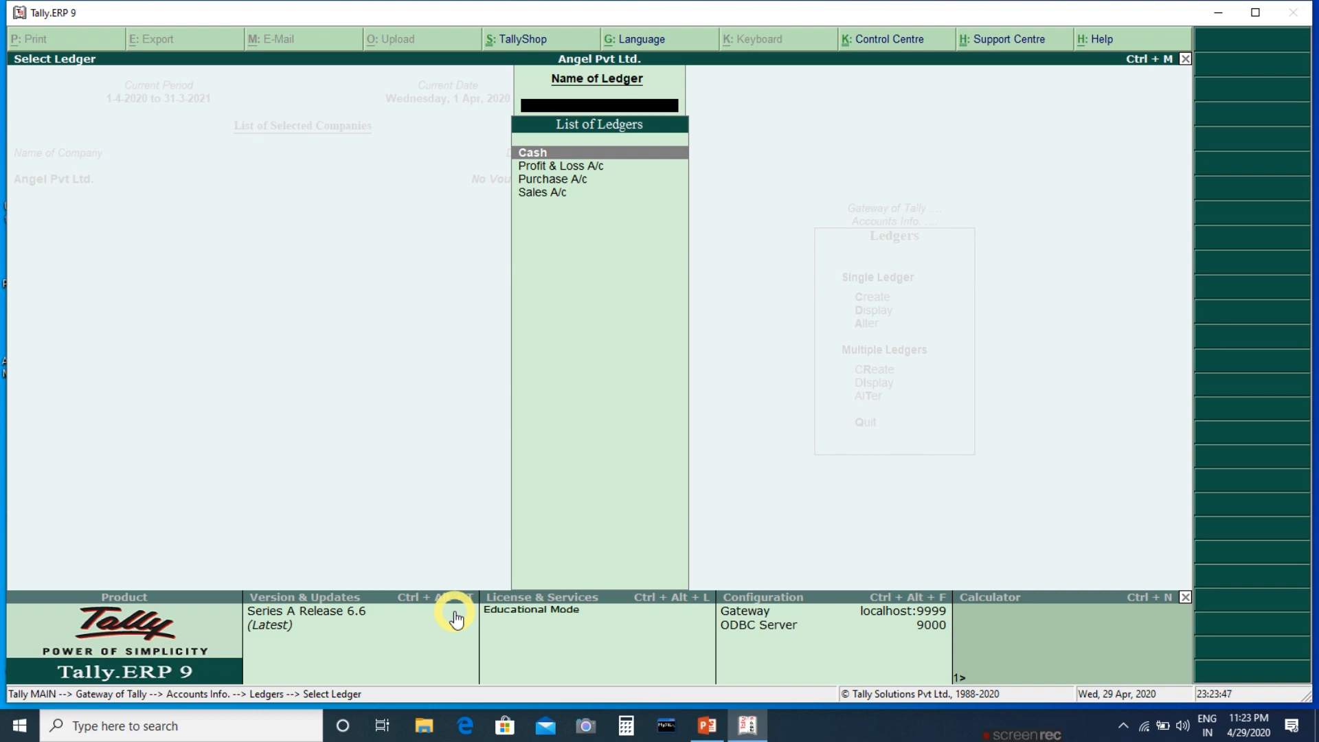
key(Down)
key(Down)
key(Down)
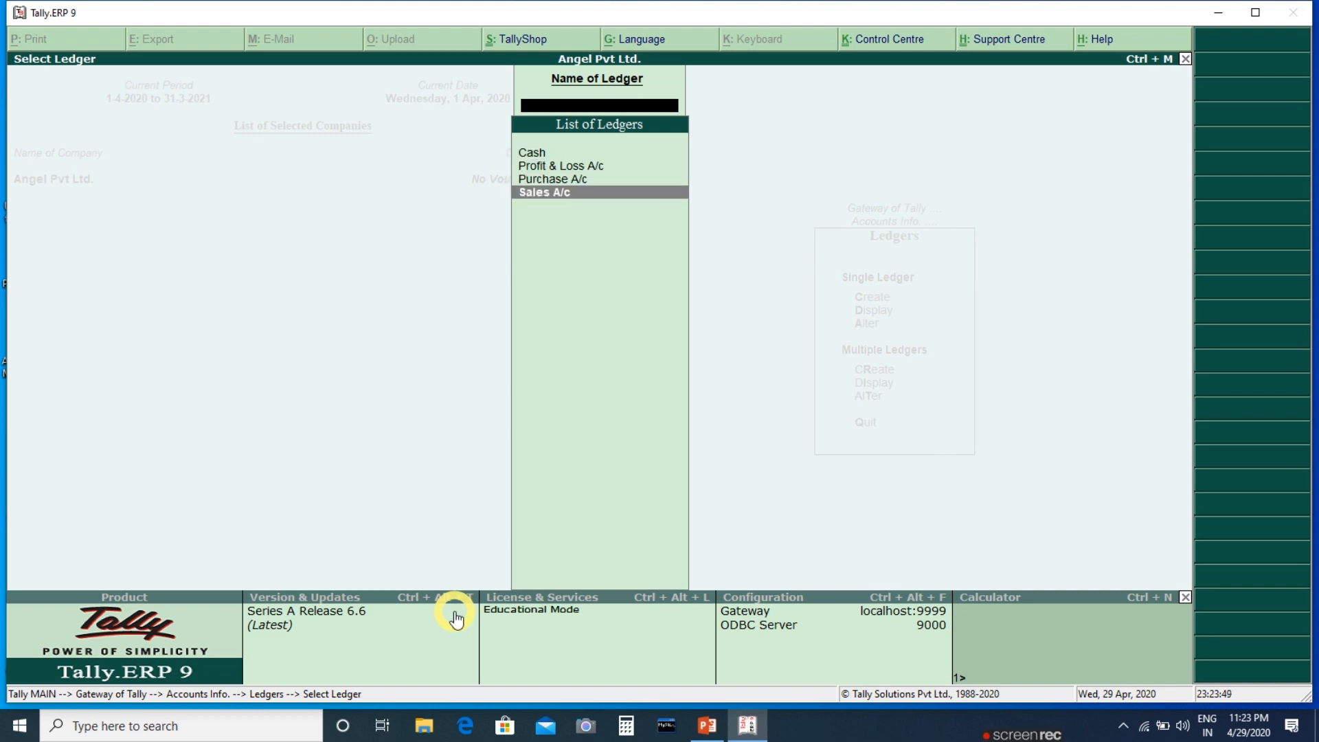
key(Up)
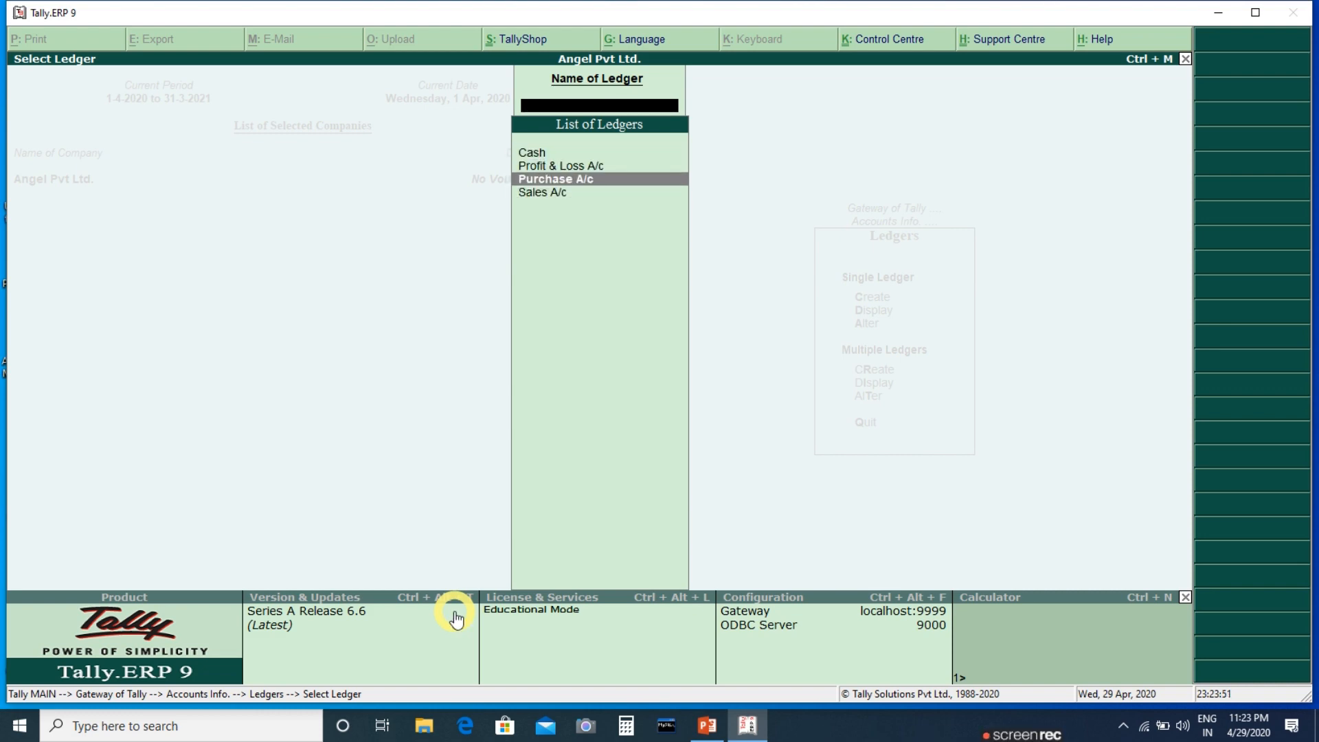
key(Down)
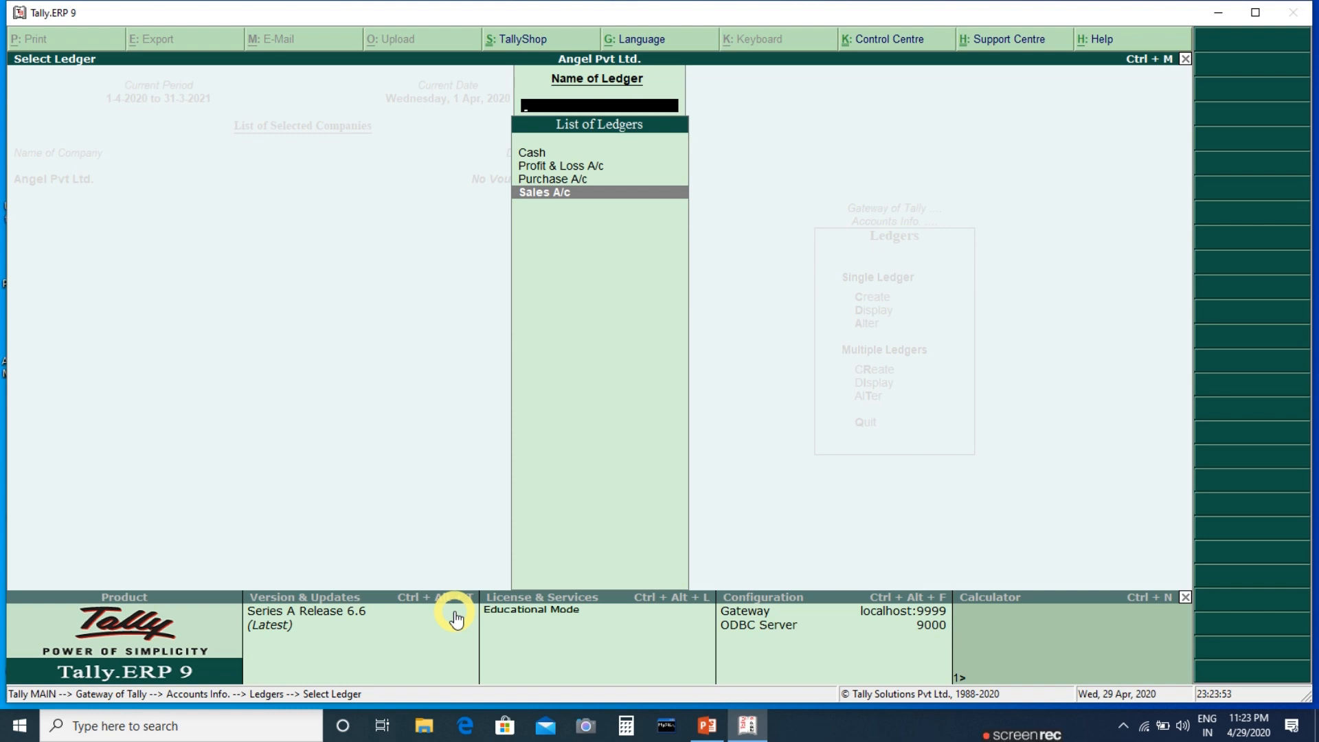
key(Return)
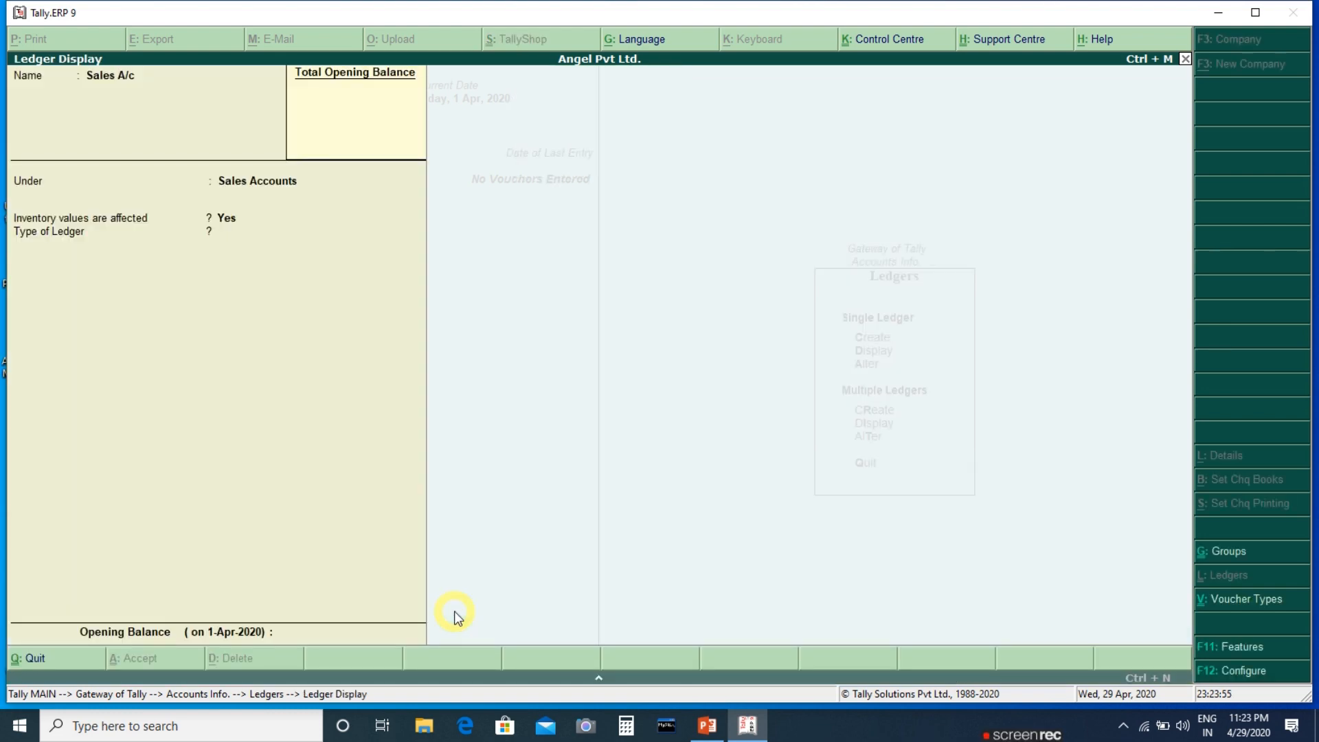
key(Escape)
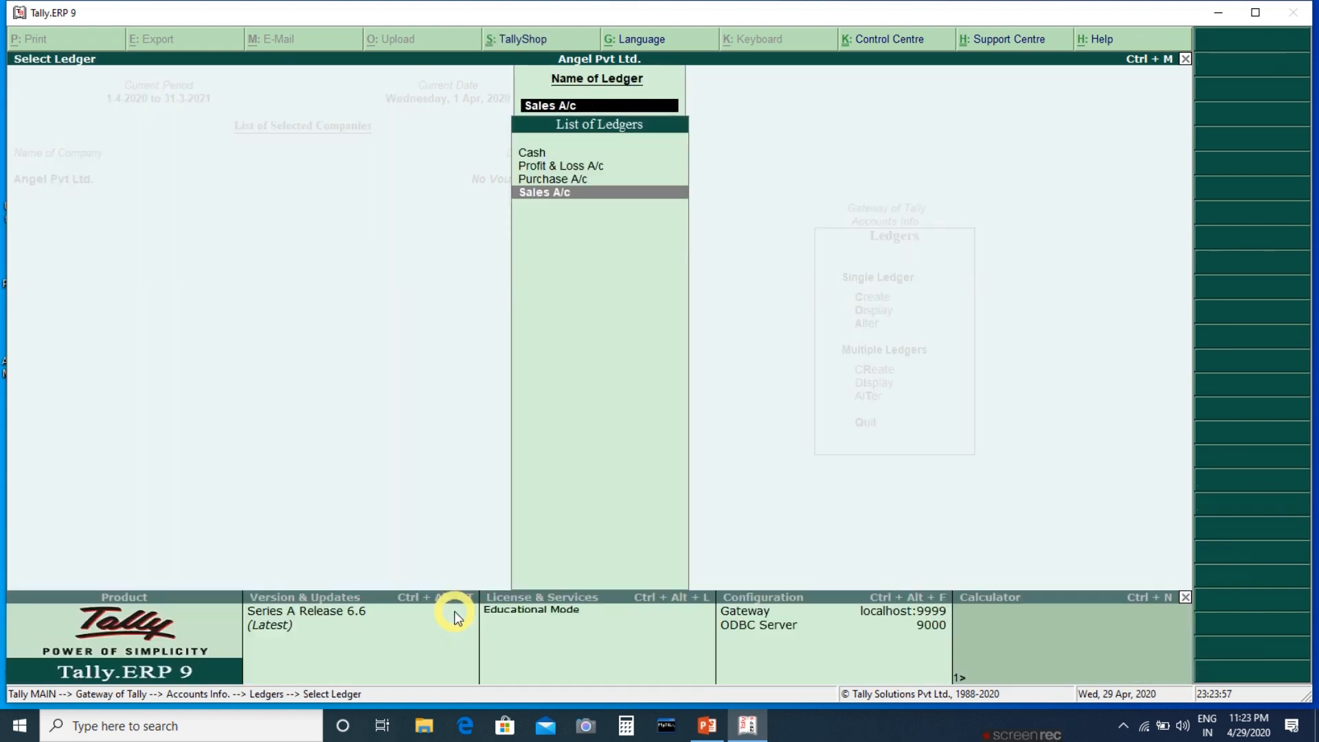
key(Escape)
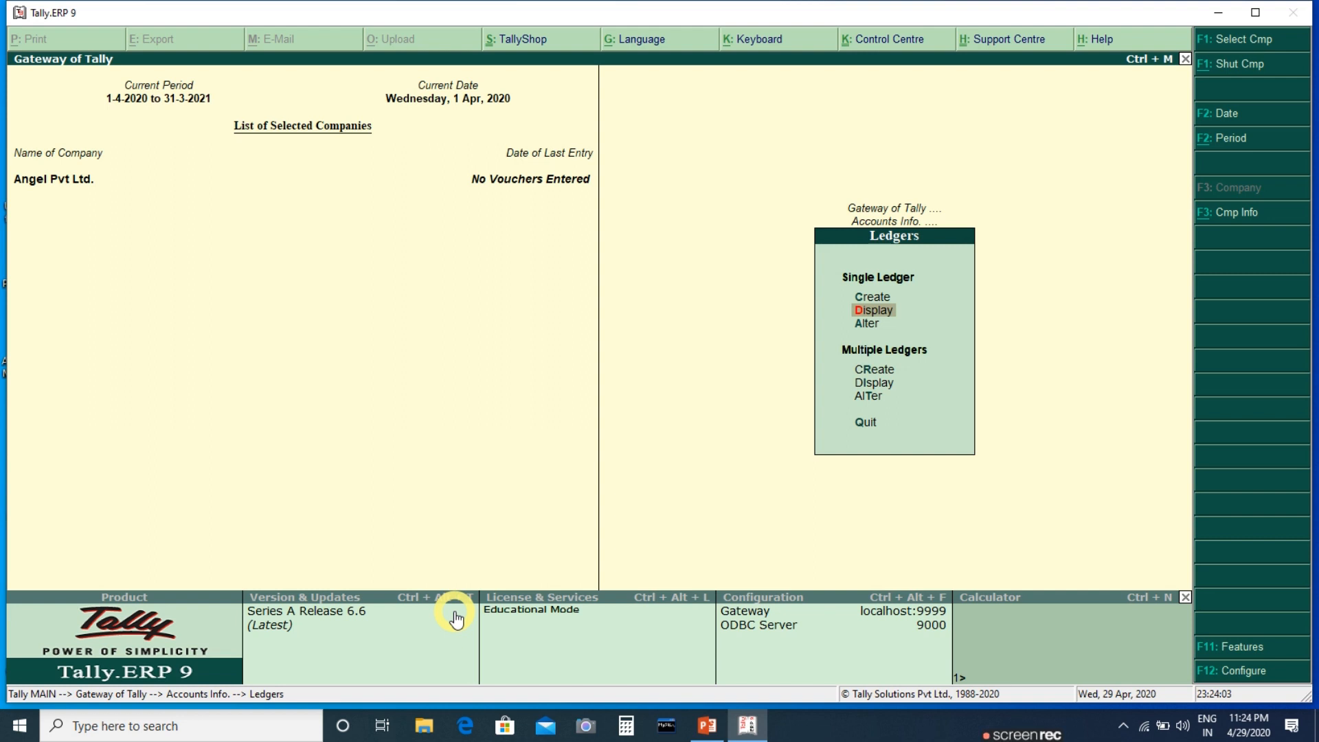
Step: Open the Purchase A/c ledger for alteration and delete it
key(Down)
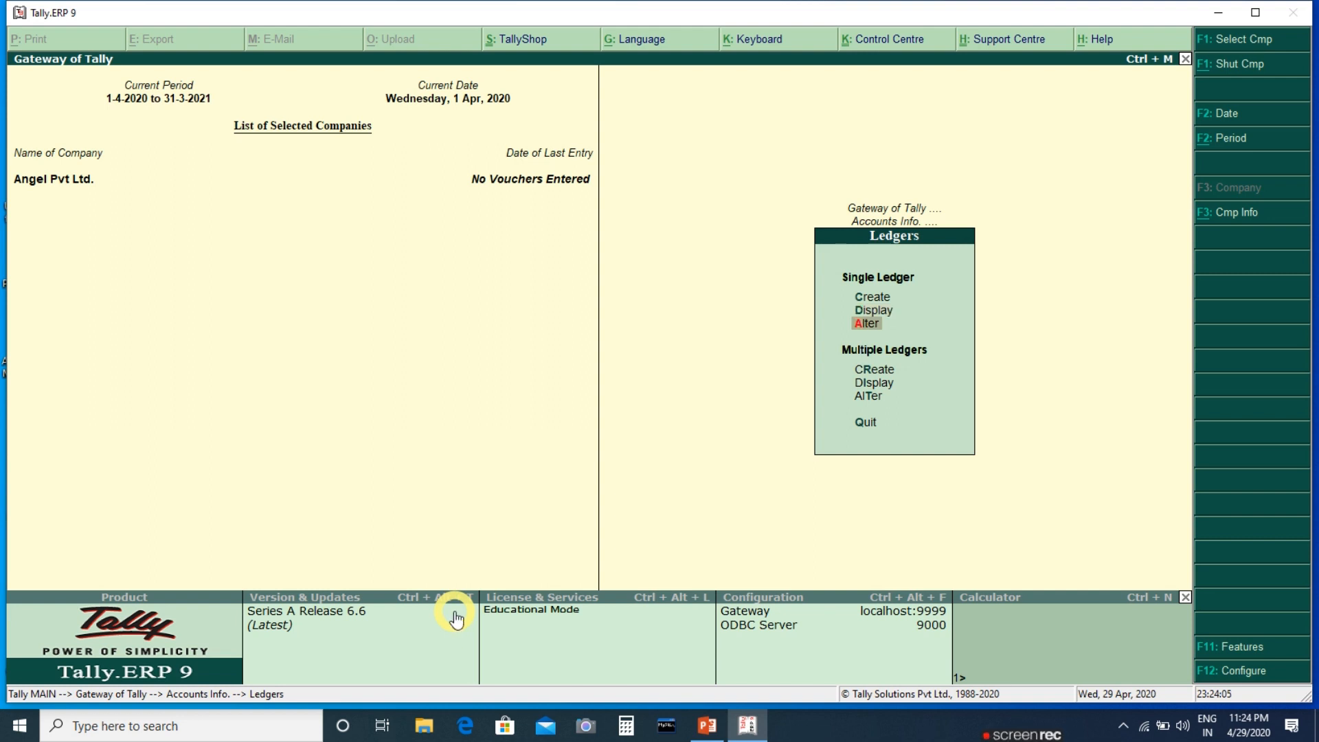
key(Return)
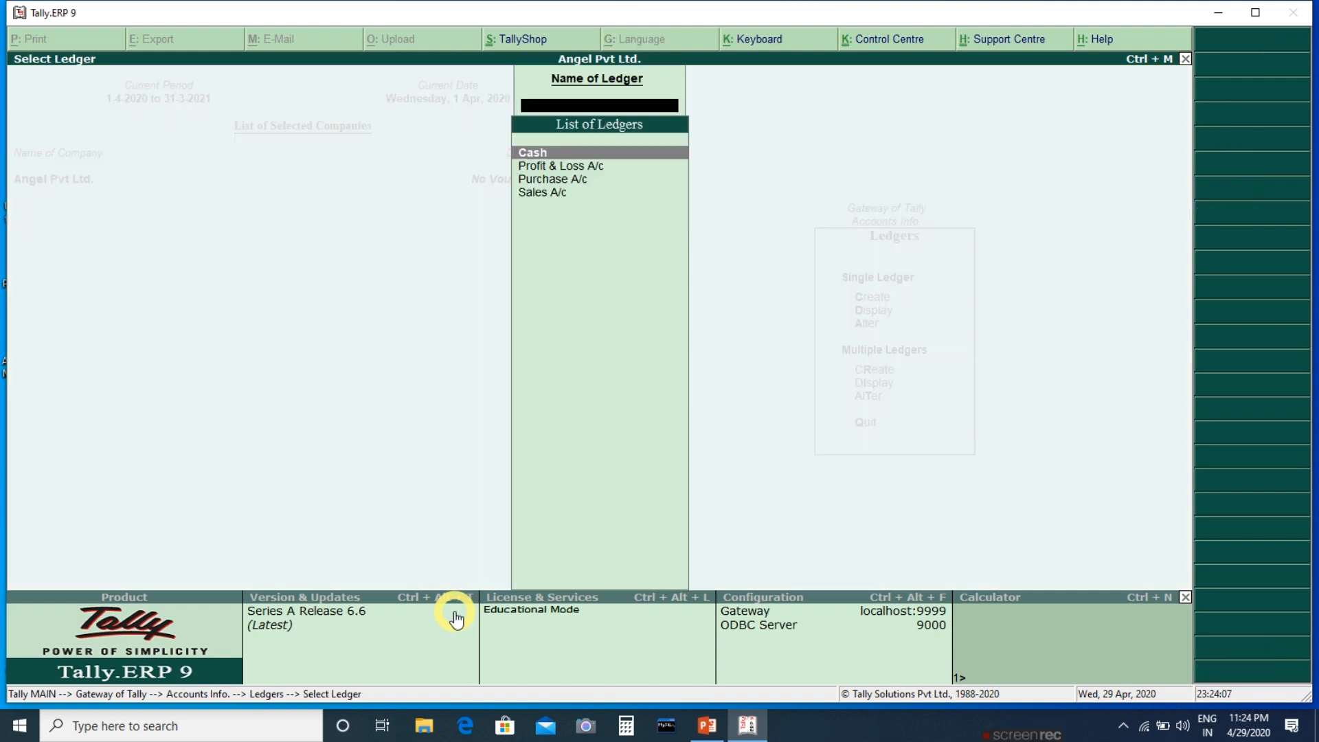
key(Down)
key(Down)
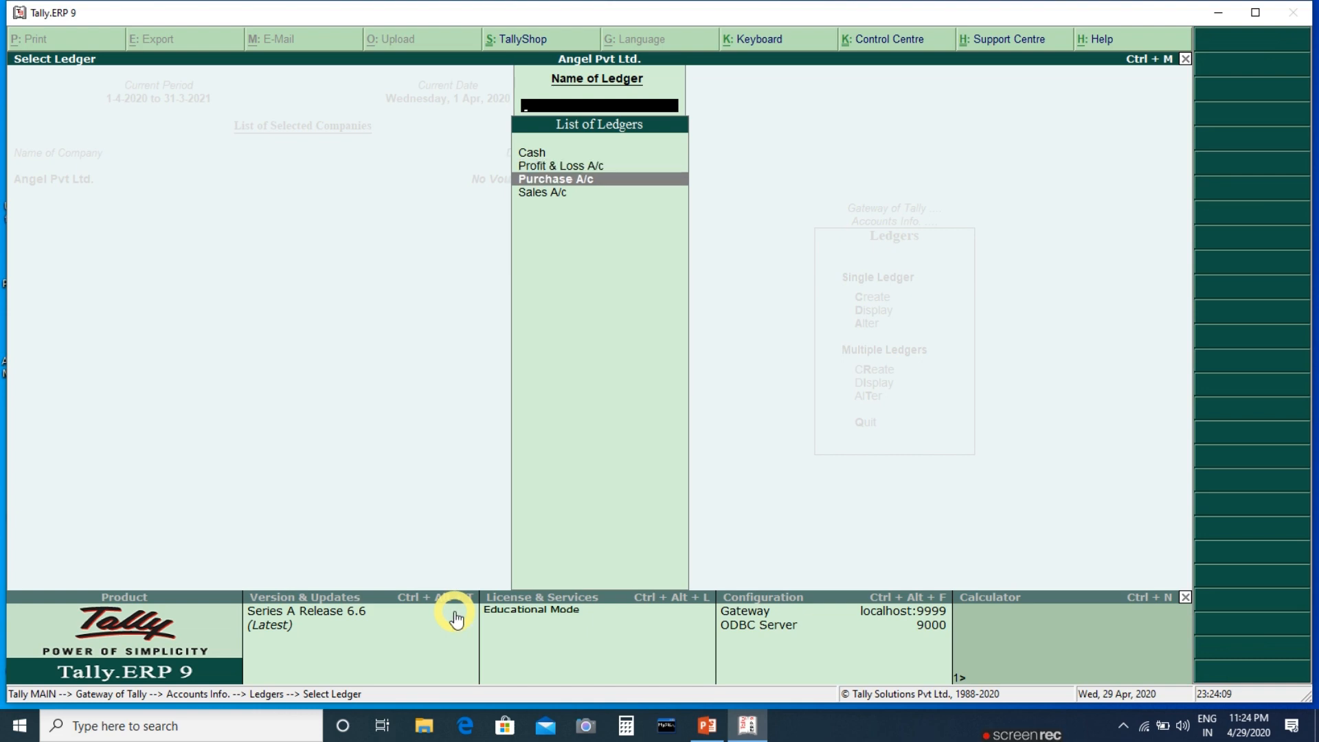
key(Return)
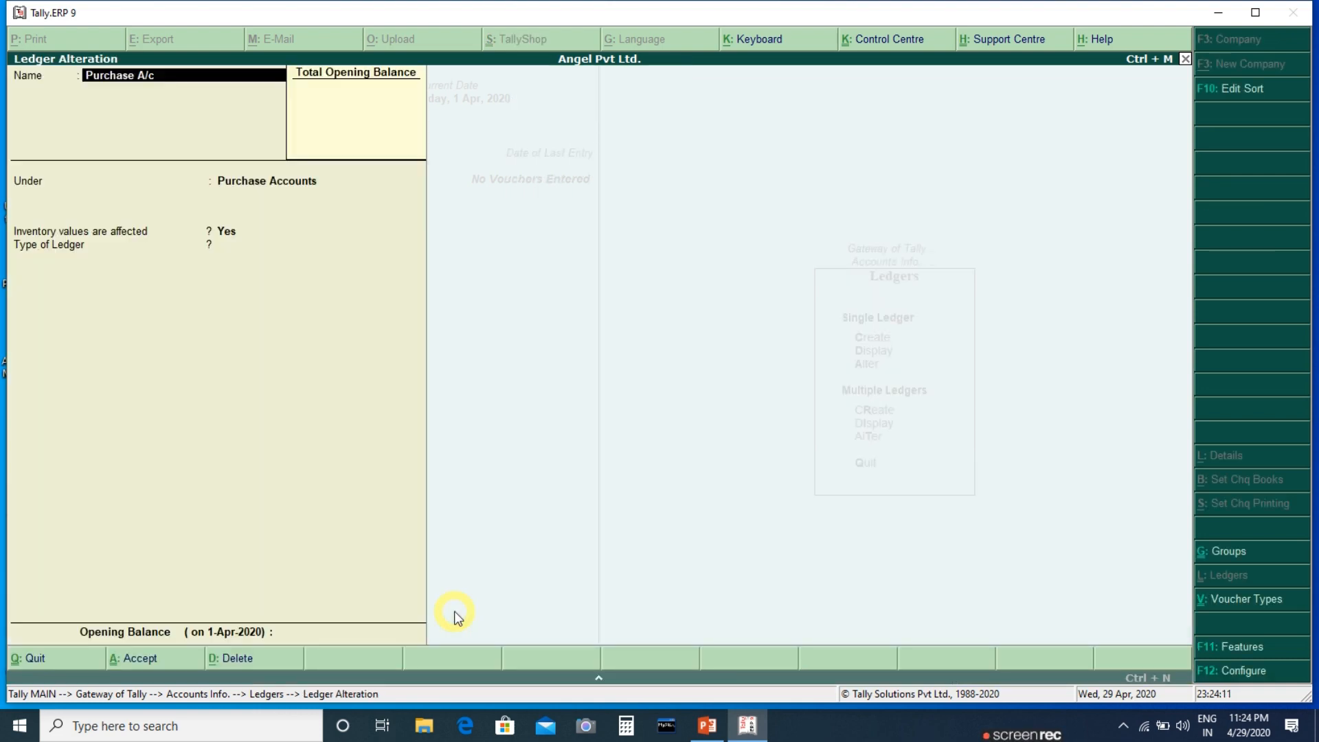
key(Return)
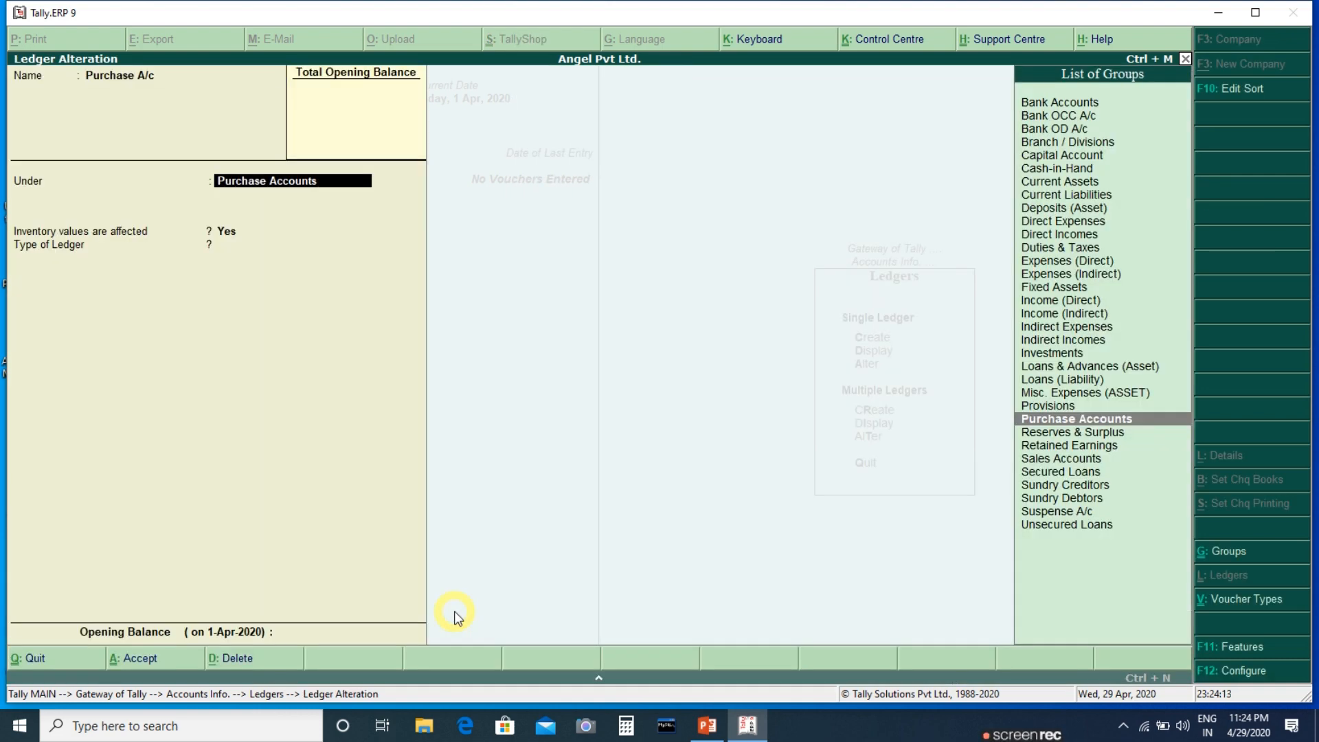
key(Return)
key(Return)
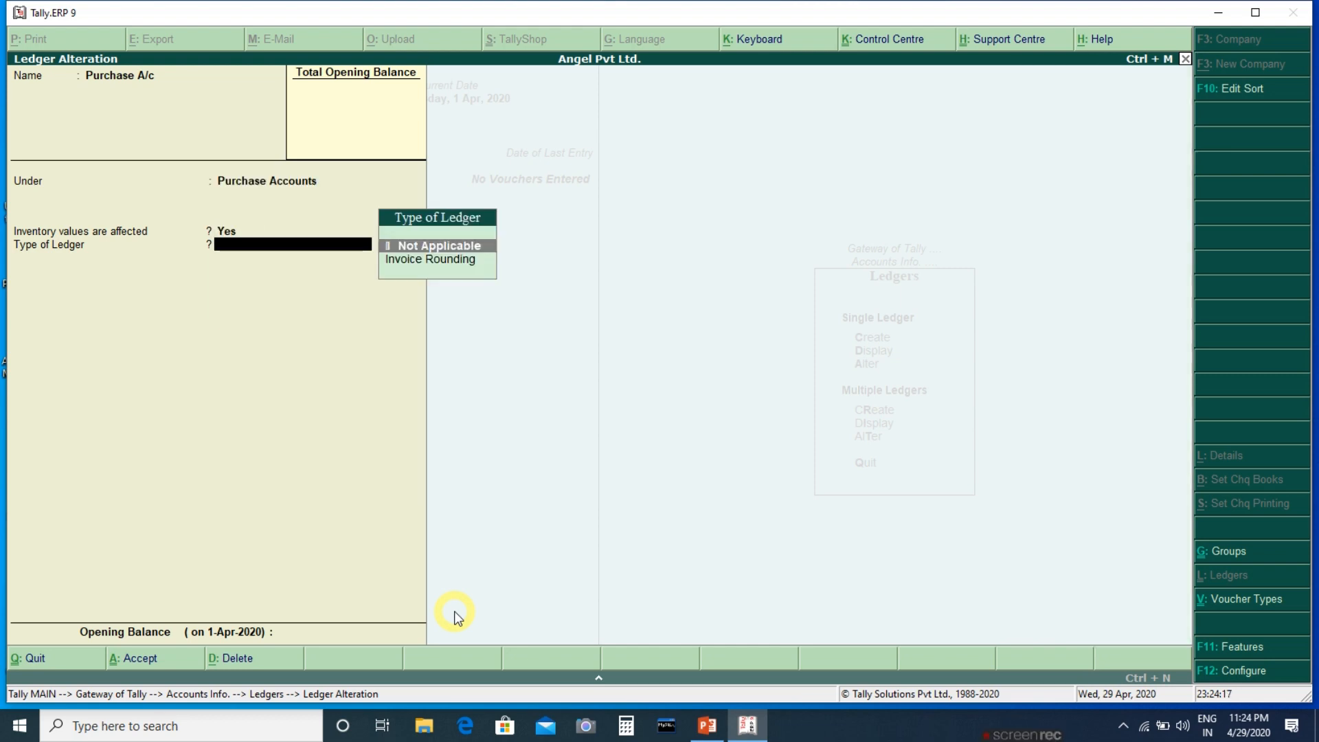
key(alt+d)
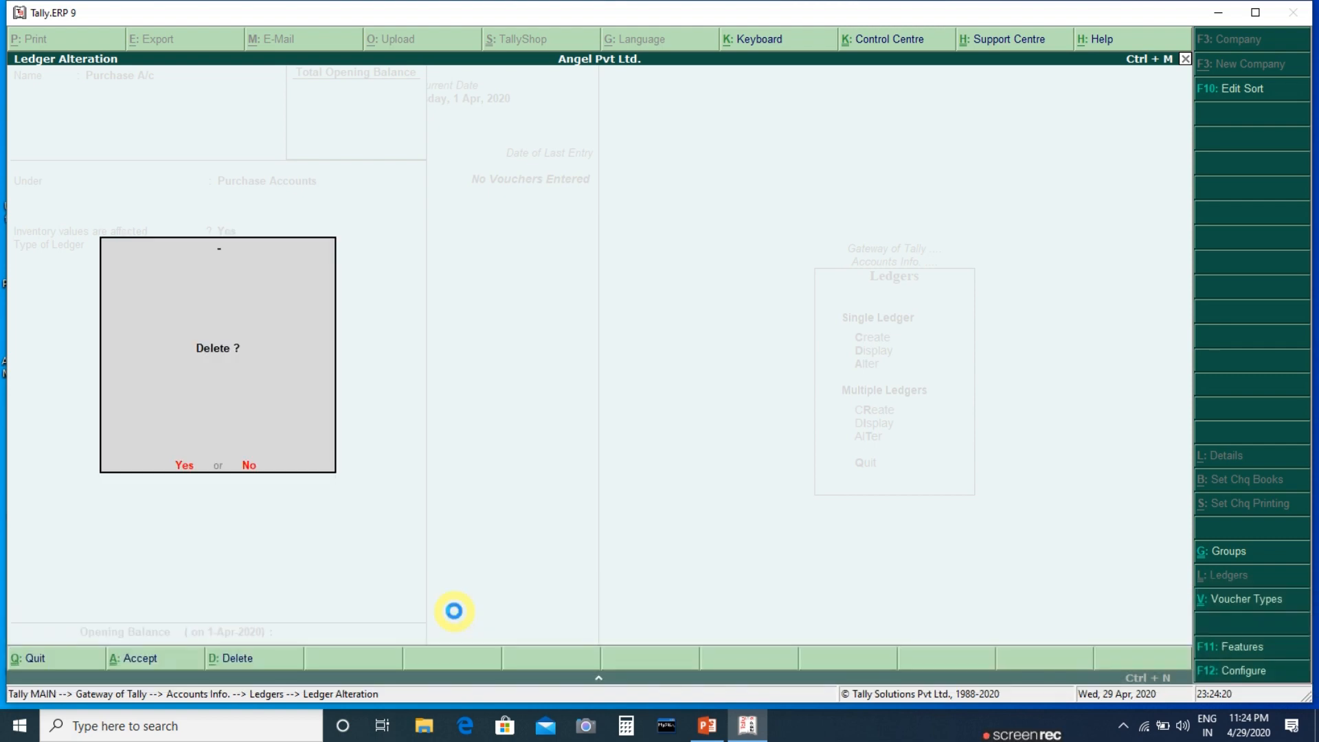
key(y)
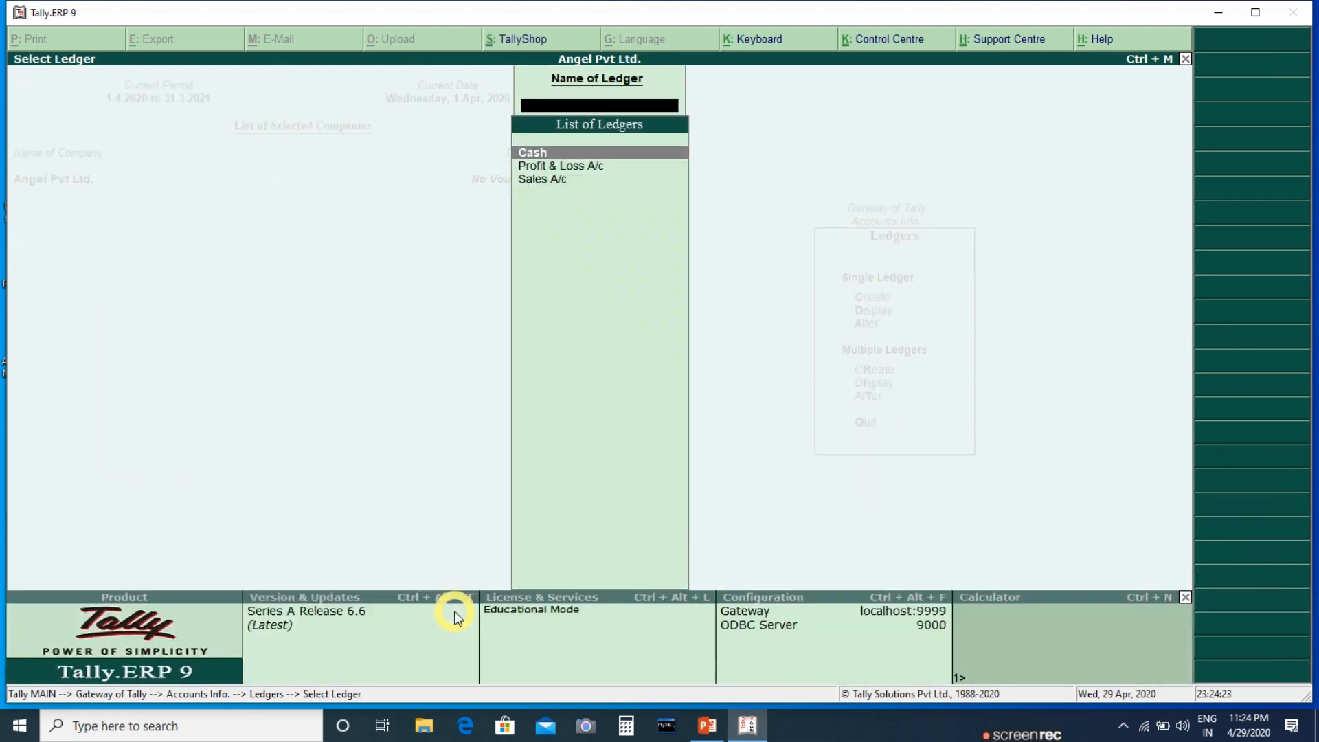
Step: Open the Sales A/c ledger for alteration, delete it, and leave the ledger selection list
key(Down)
key(Down)
key(Return)
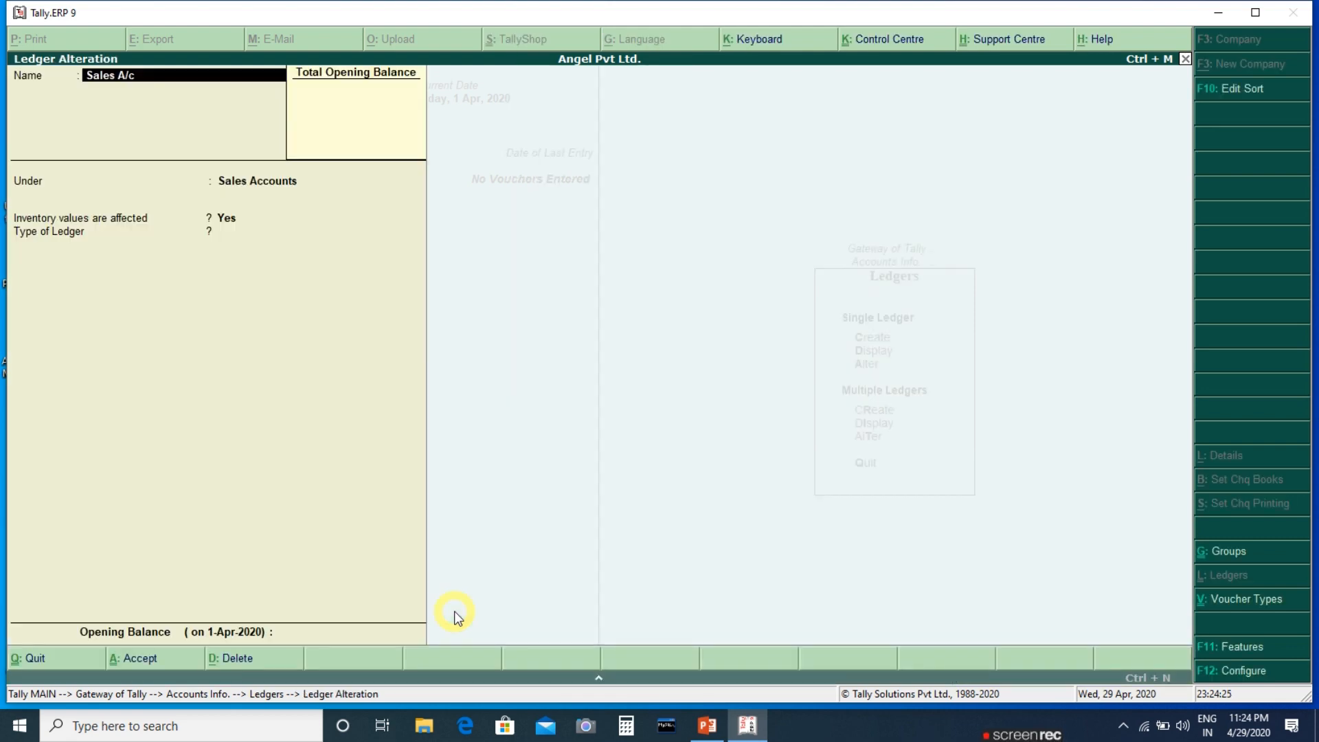
key(alt+d)
key(y)
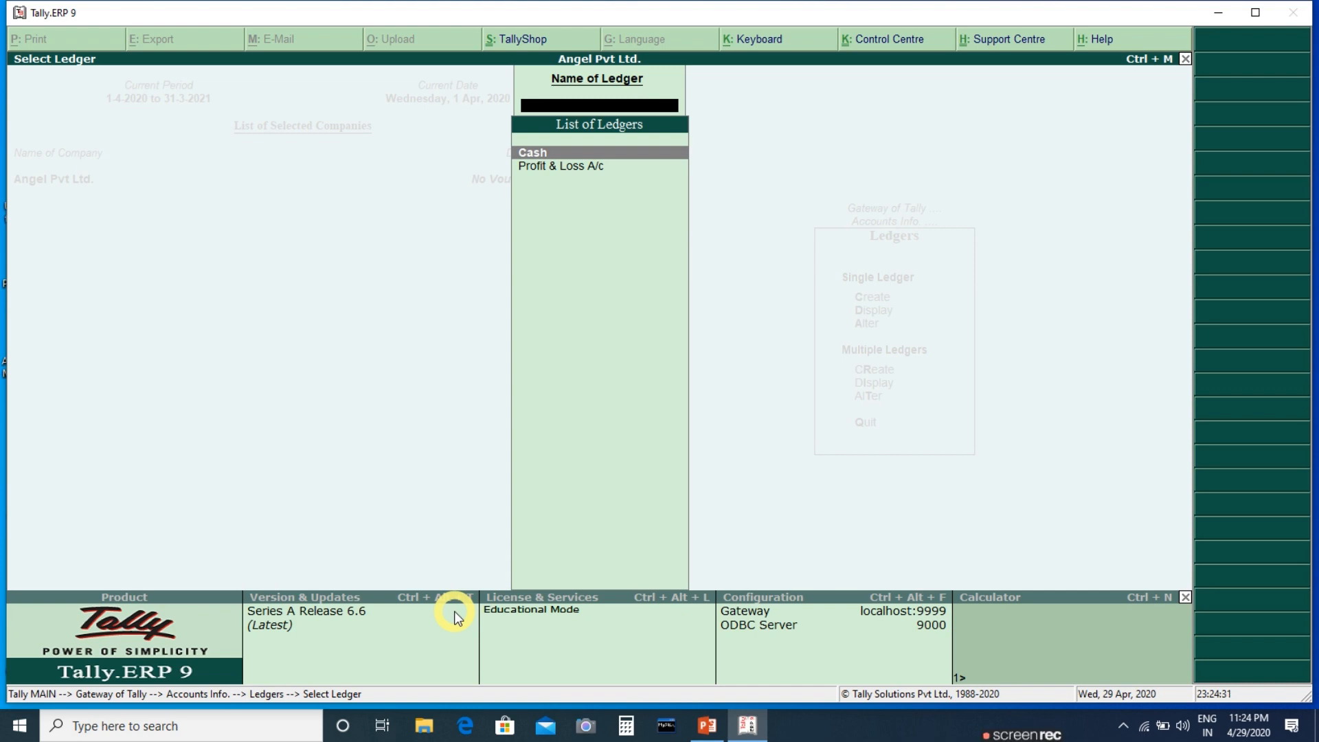
key(Escape)
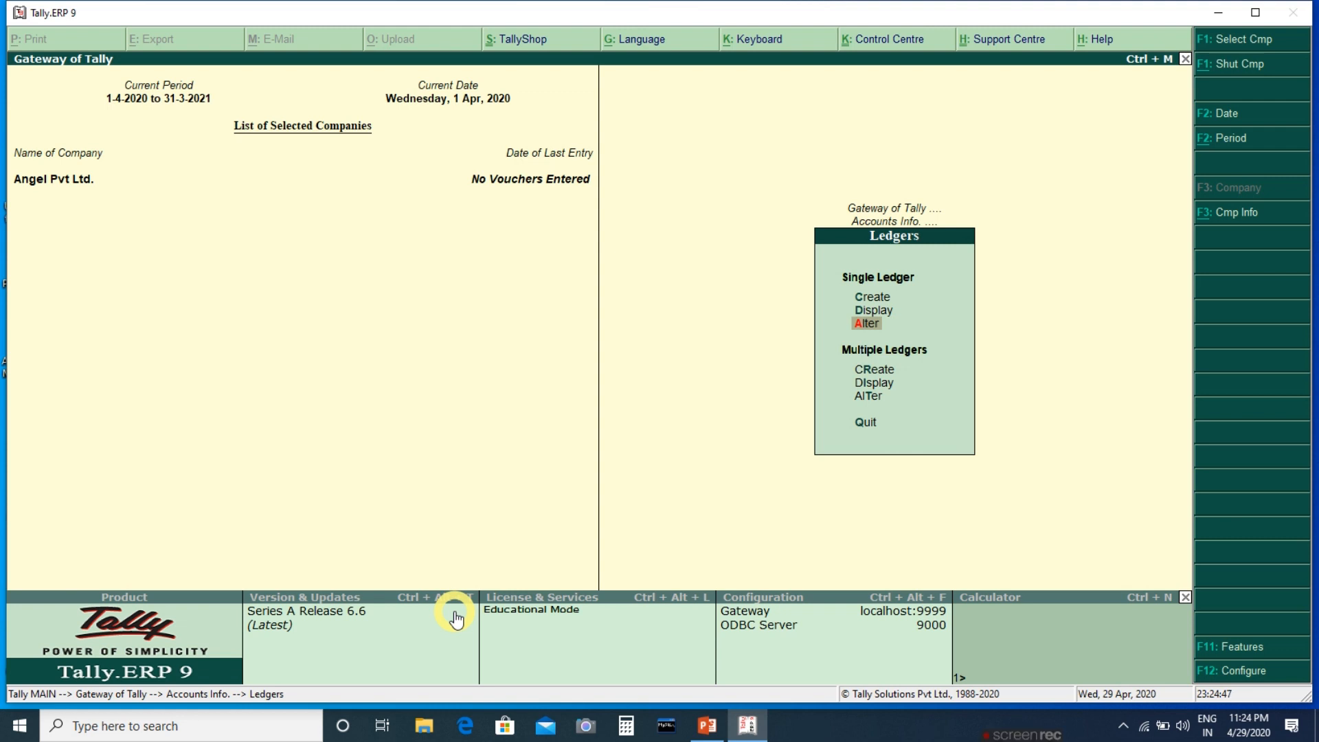
Step: Start multiple ledger creation for All Items and add Sales A/c under Sales Accounts without an opening balance
key(Down)
key(Down)
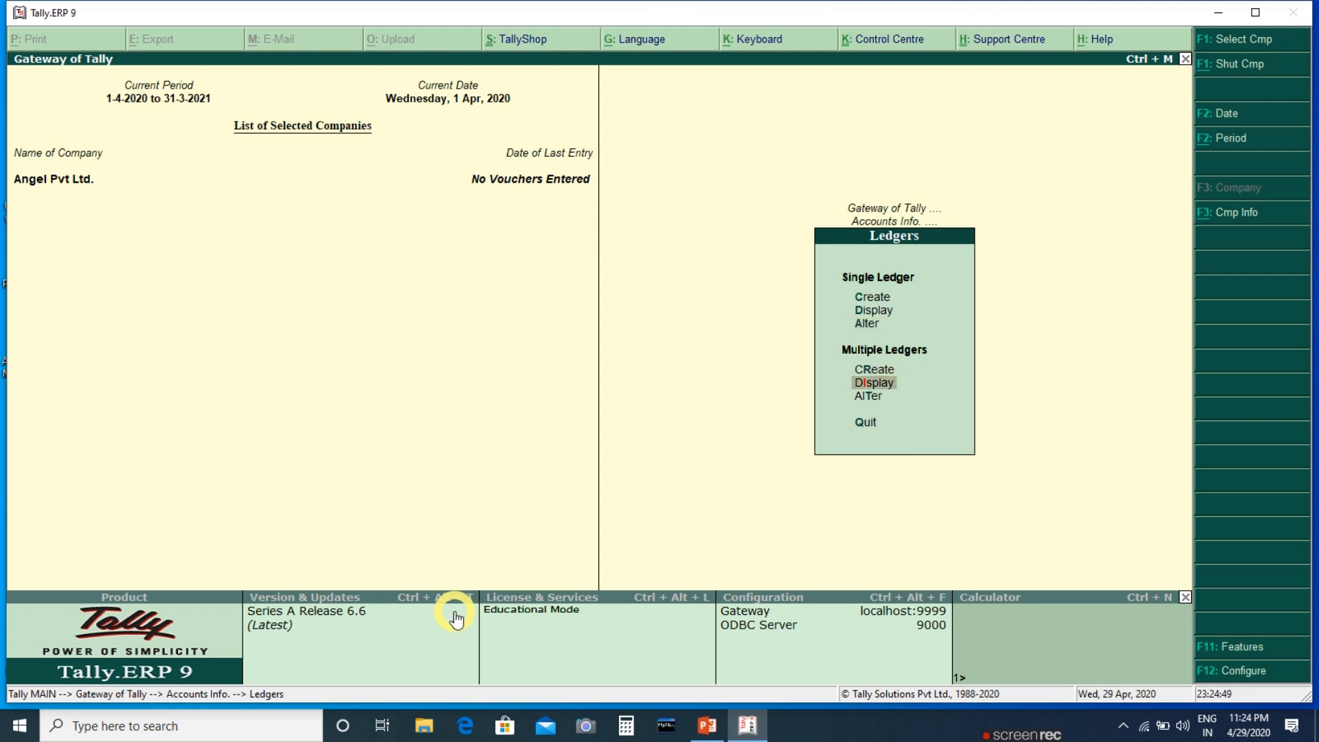
key(Up)
key(Return)
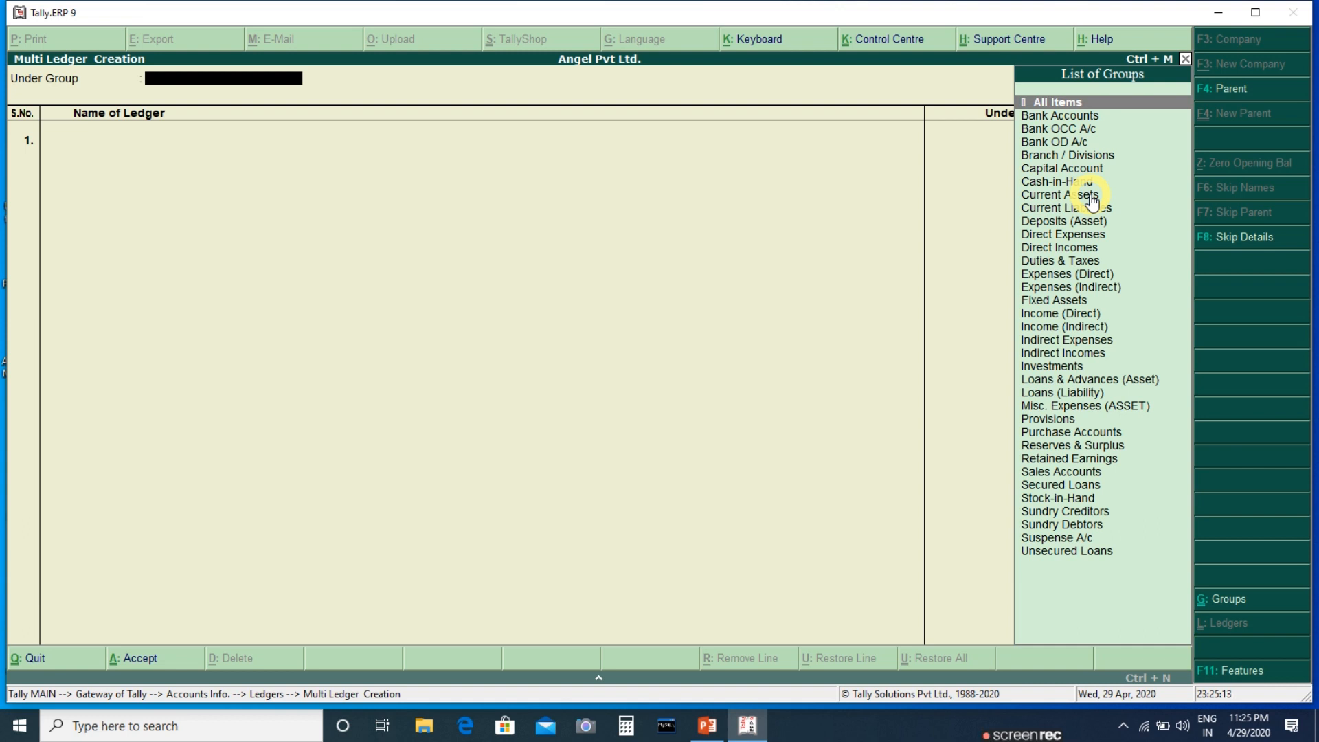
key(Return)
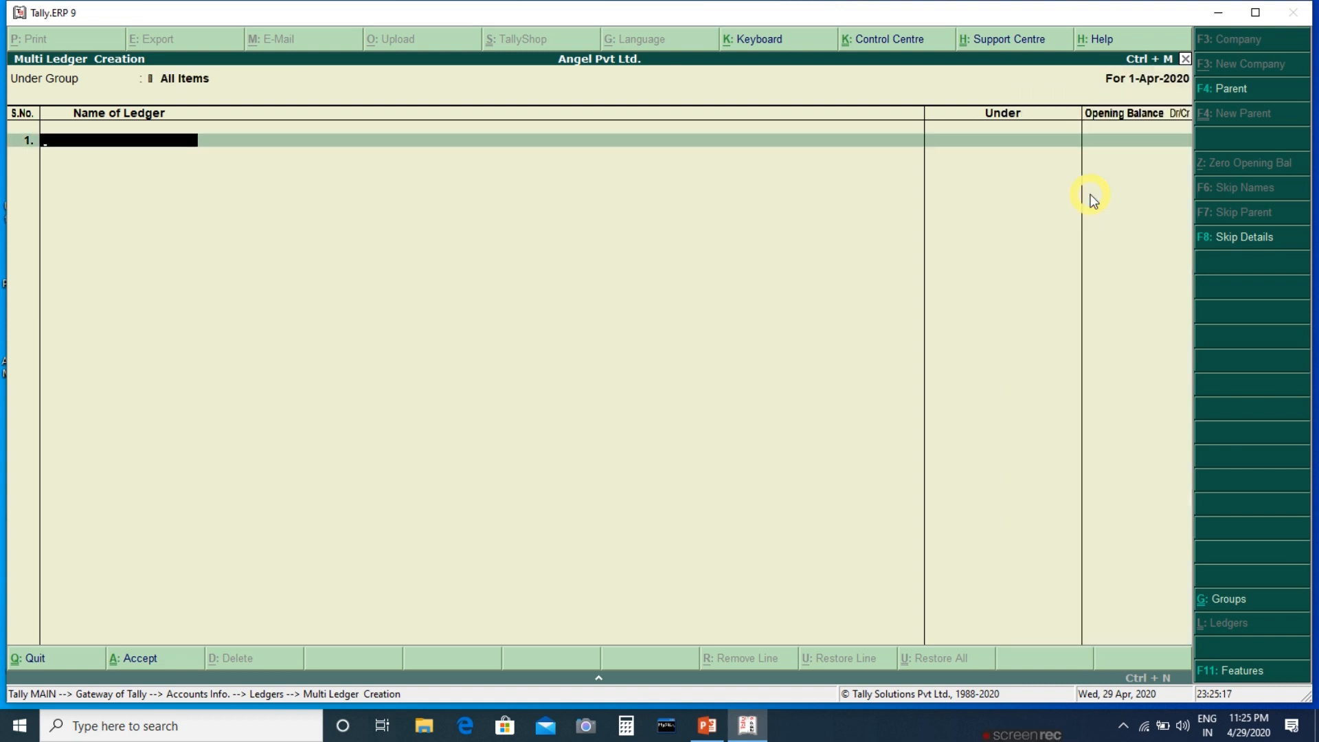
text(Sales A/c)
key(Return)
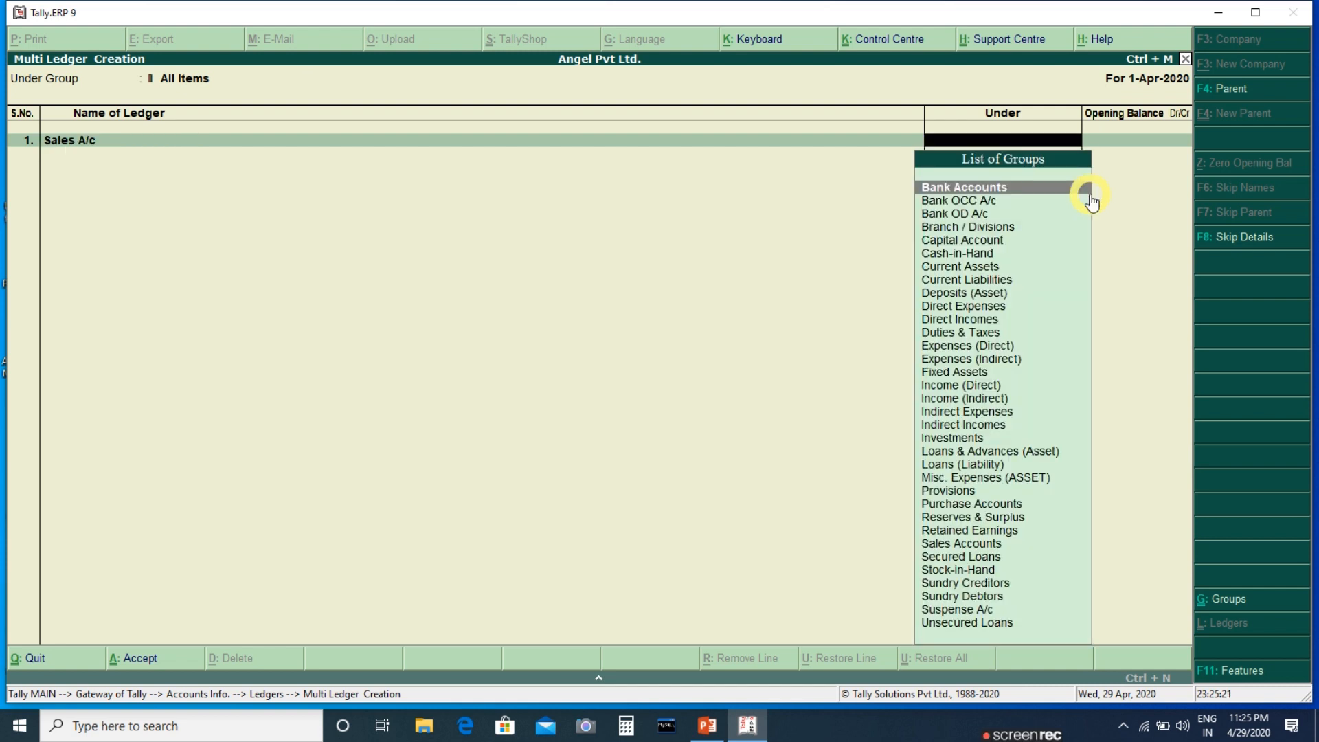
text(sa)
key(Return)
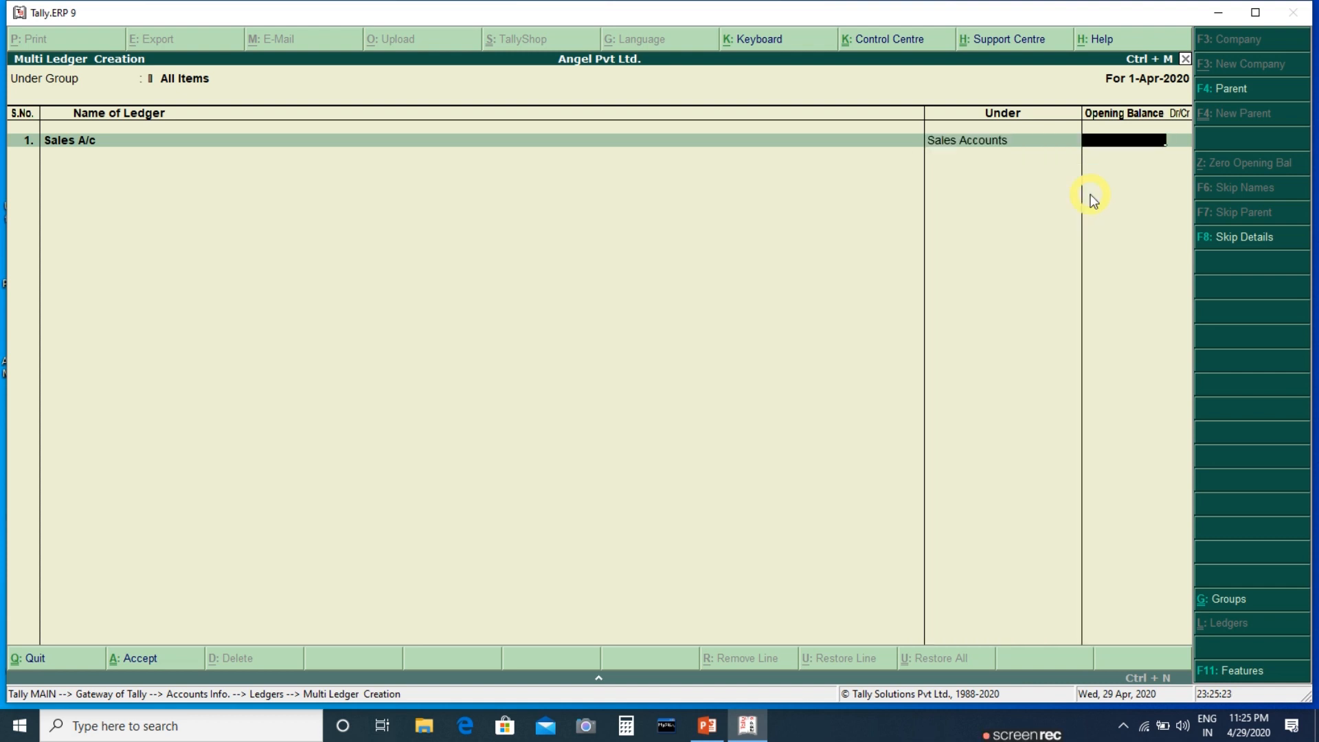
key(Return)
Step: Add Purchase A/c as the second ledger under the Purchase Accounts group, leaving its opening balance blank
text(Purchase a)
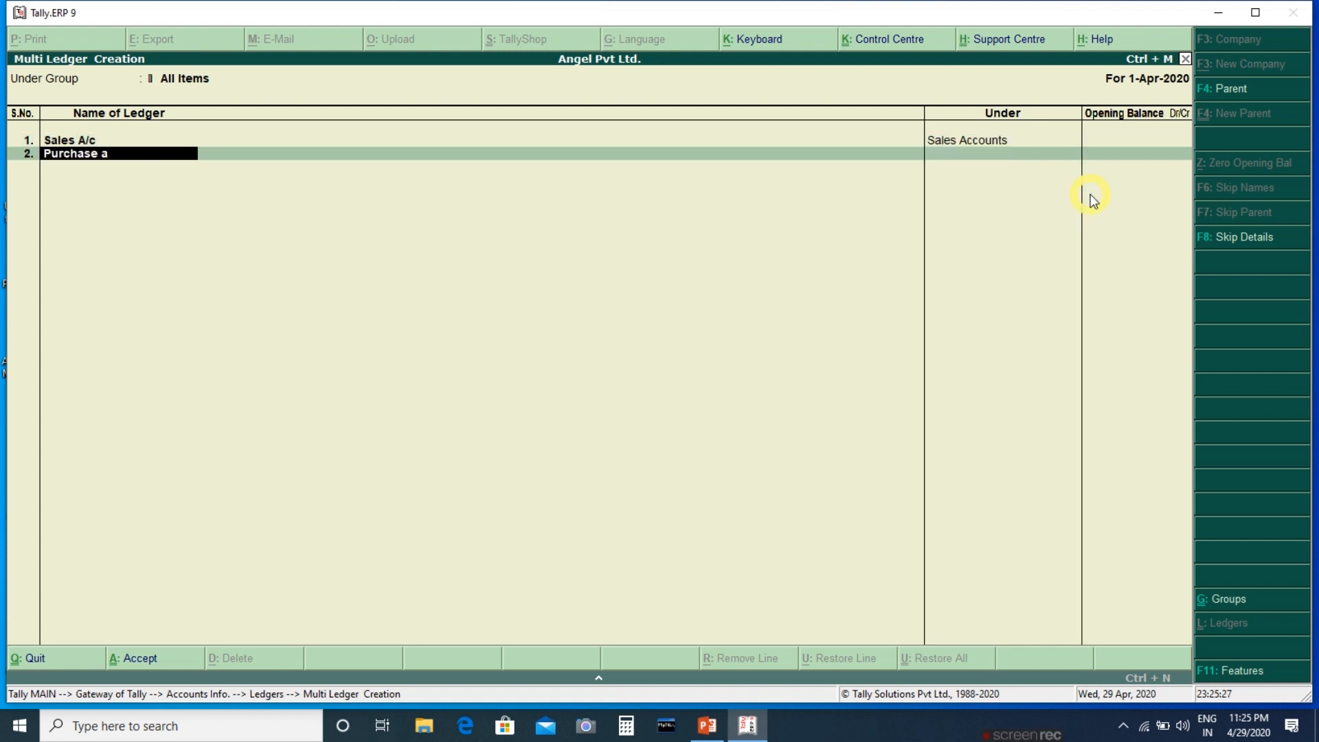
text(/c)
key(Return)
text(Pur)
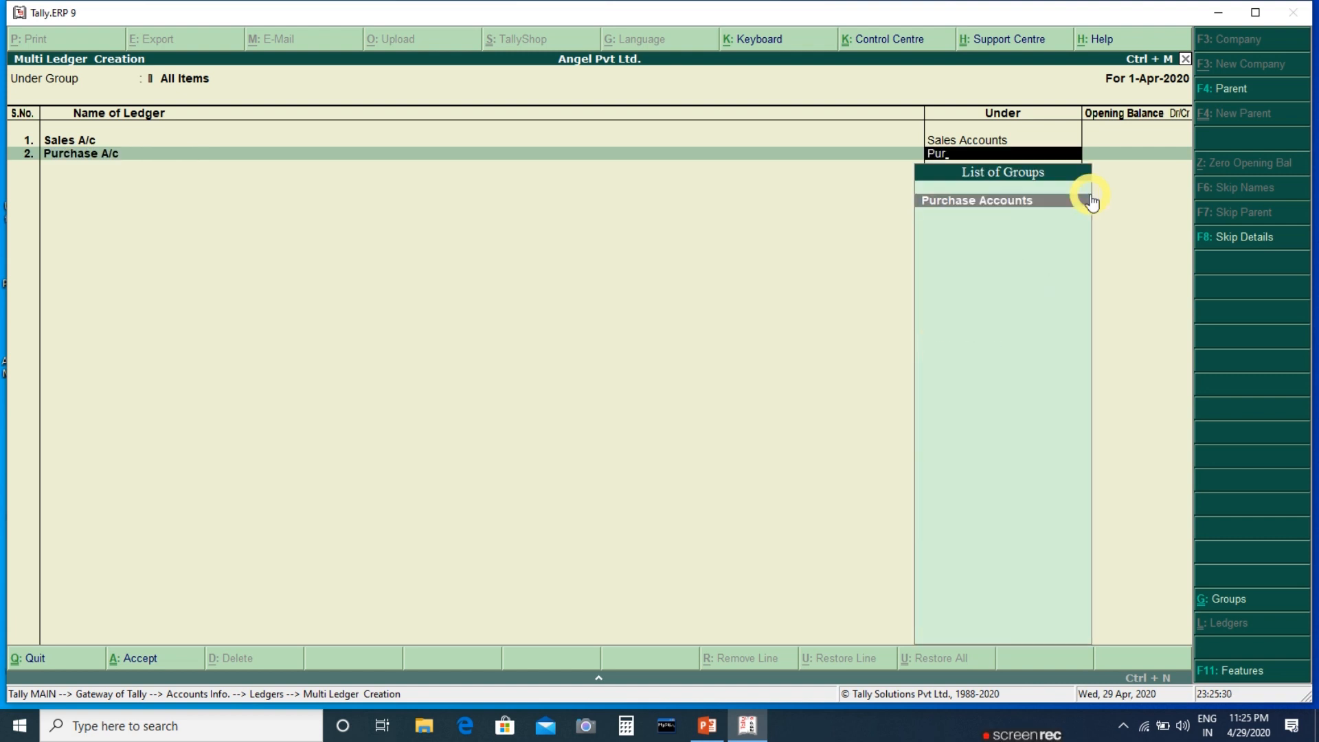
key(Return)
key(Return)
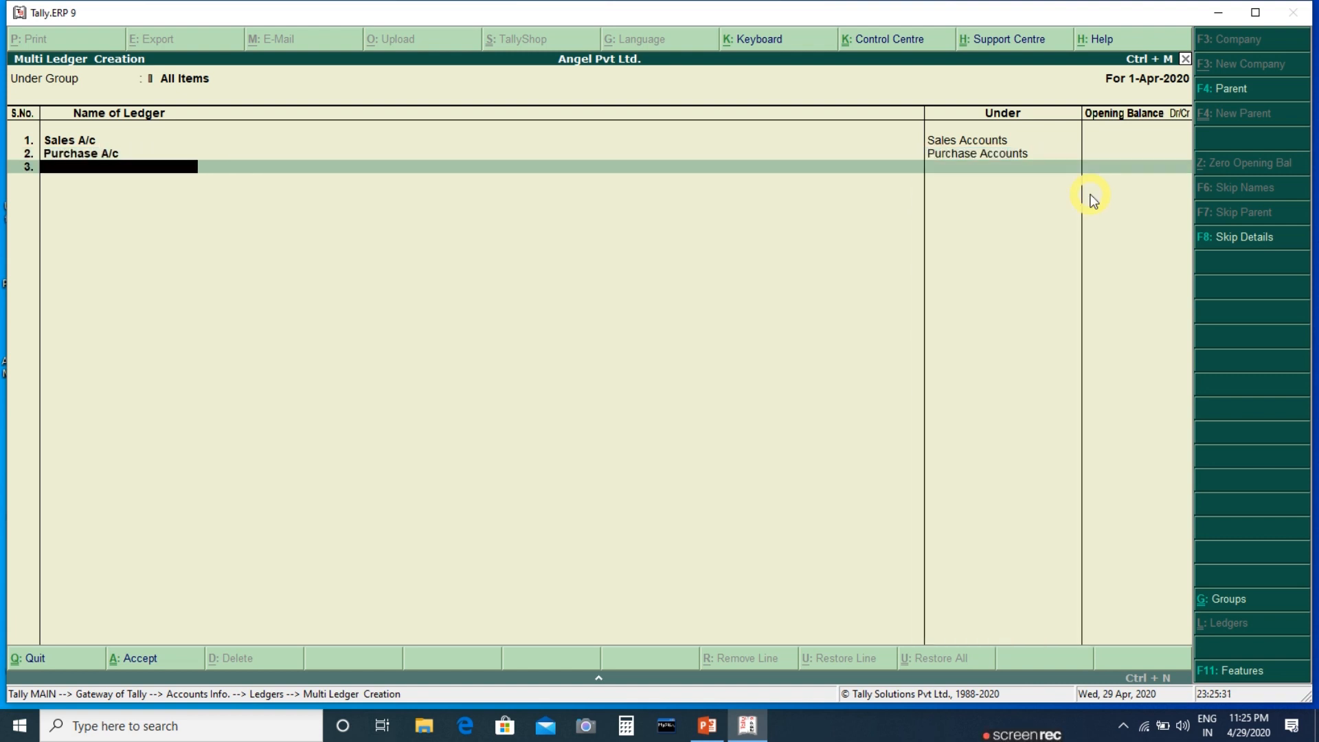
Step: Add Capital A/c under the Capital Account group without an opening balance, then save all the listed ledgers
text(Capital a/c)
key(Return)
text(Capi)
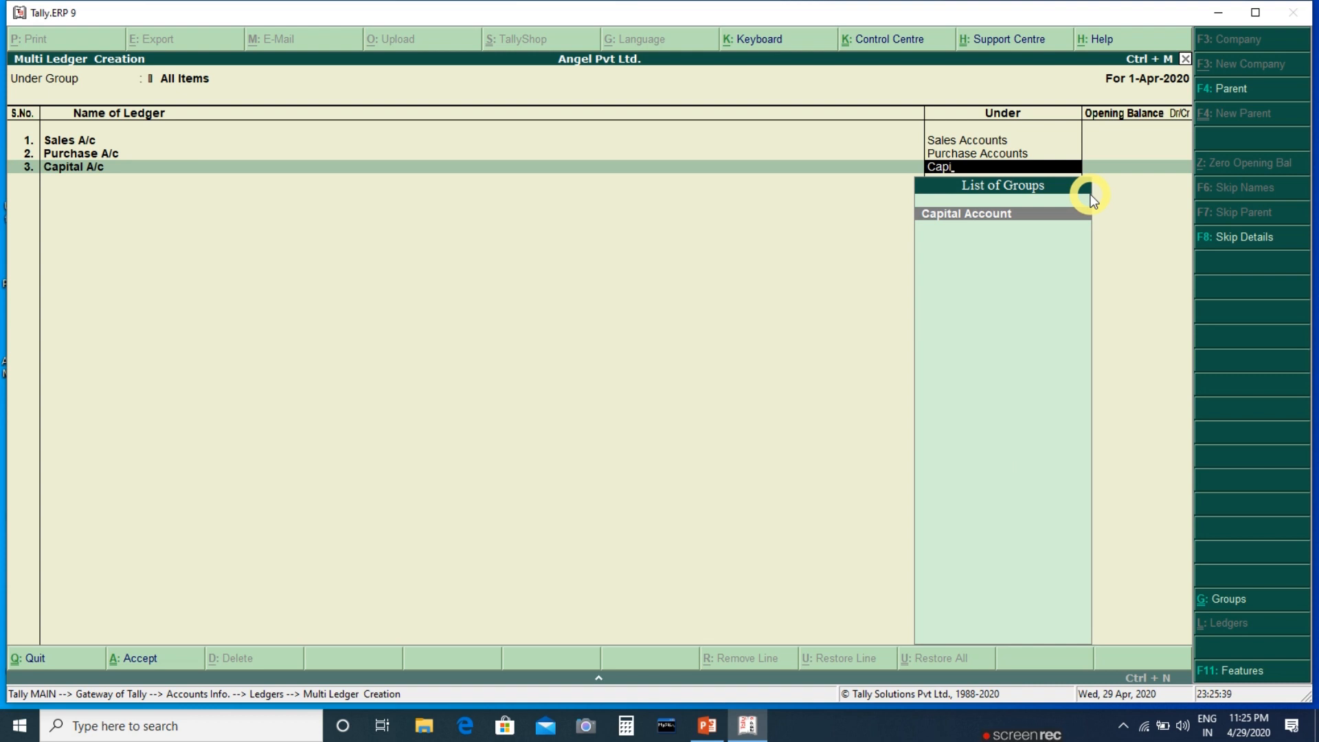
key(Return)
key(Return)
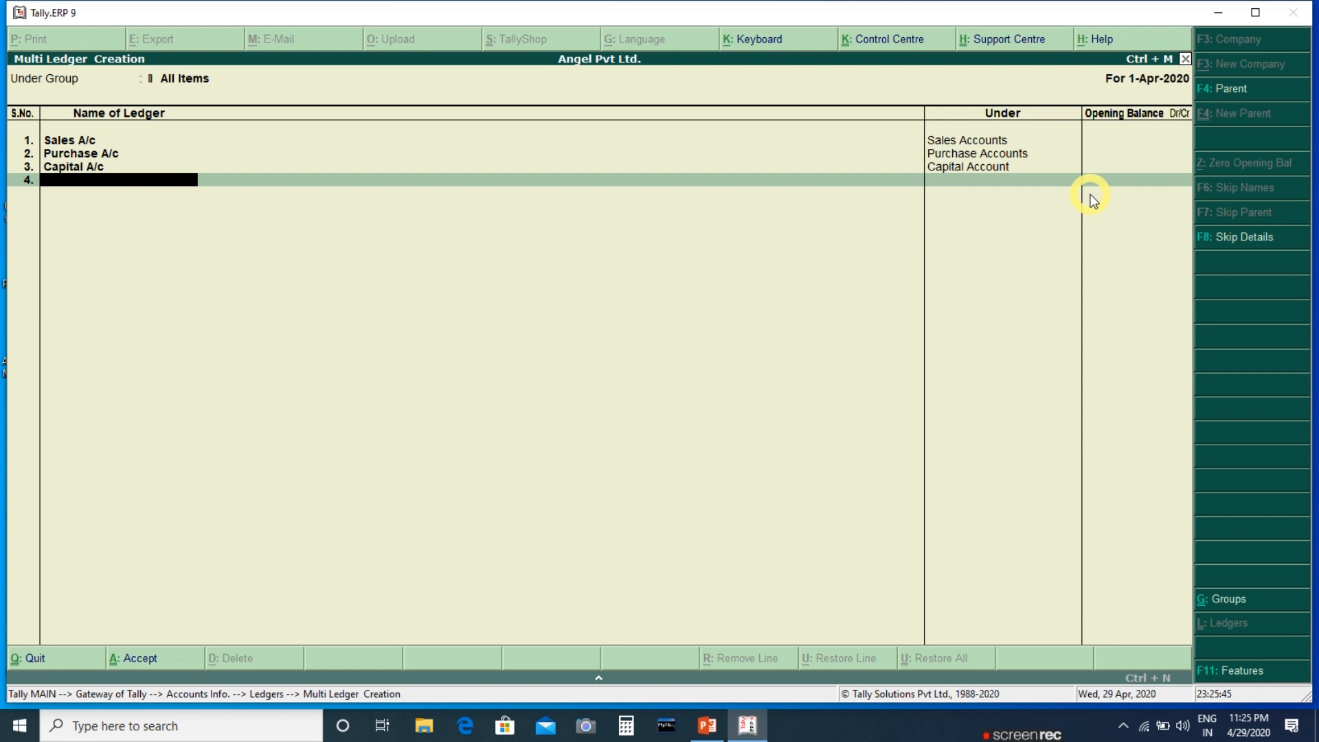
key(Return)
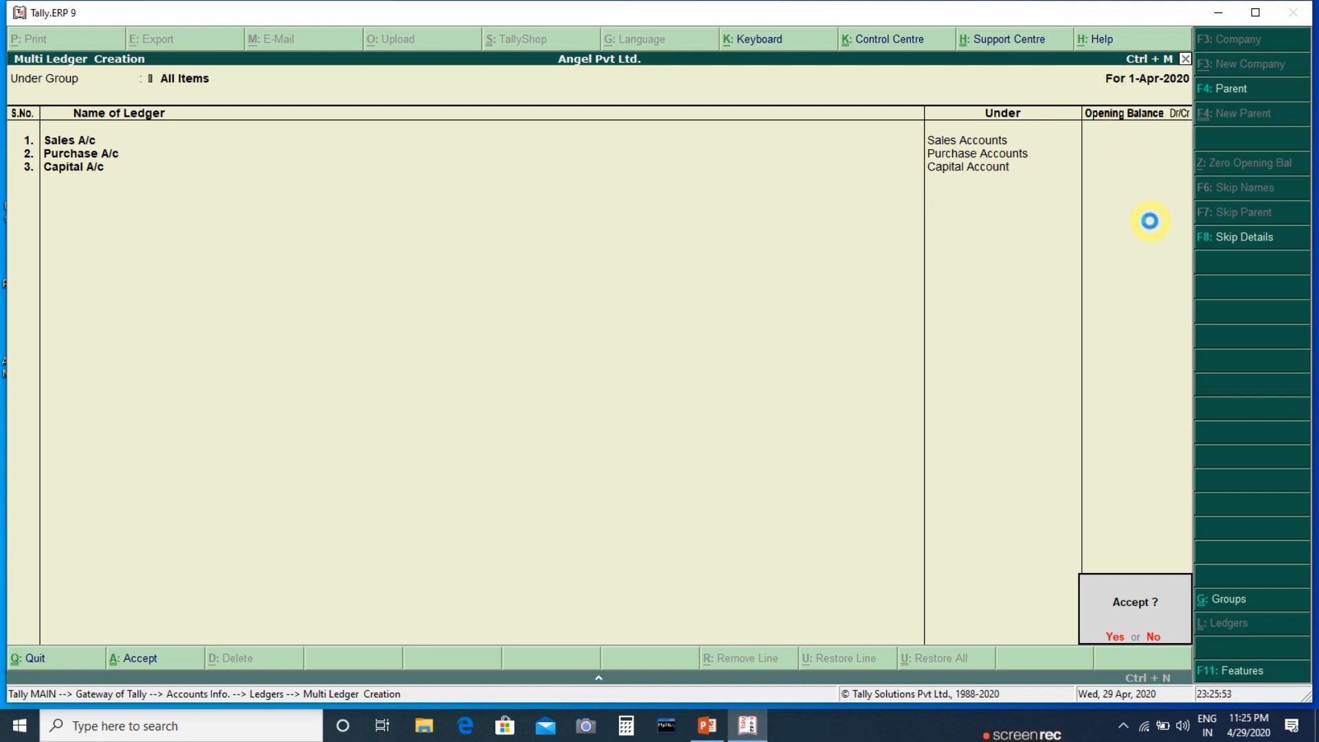
key(y)
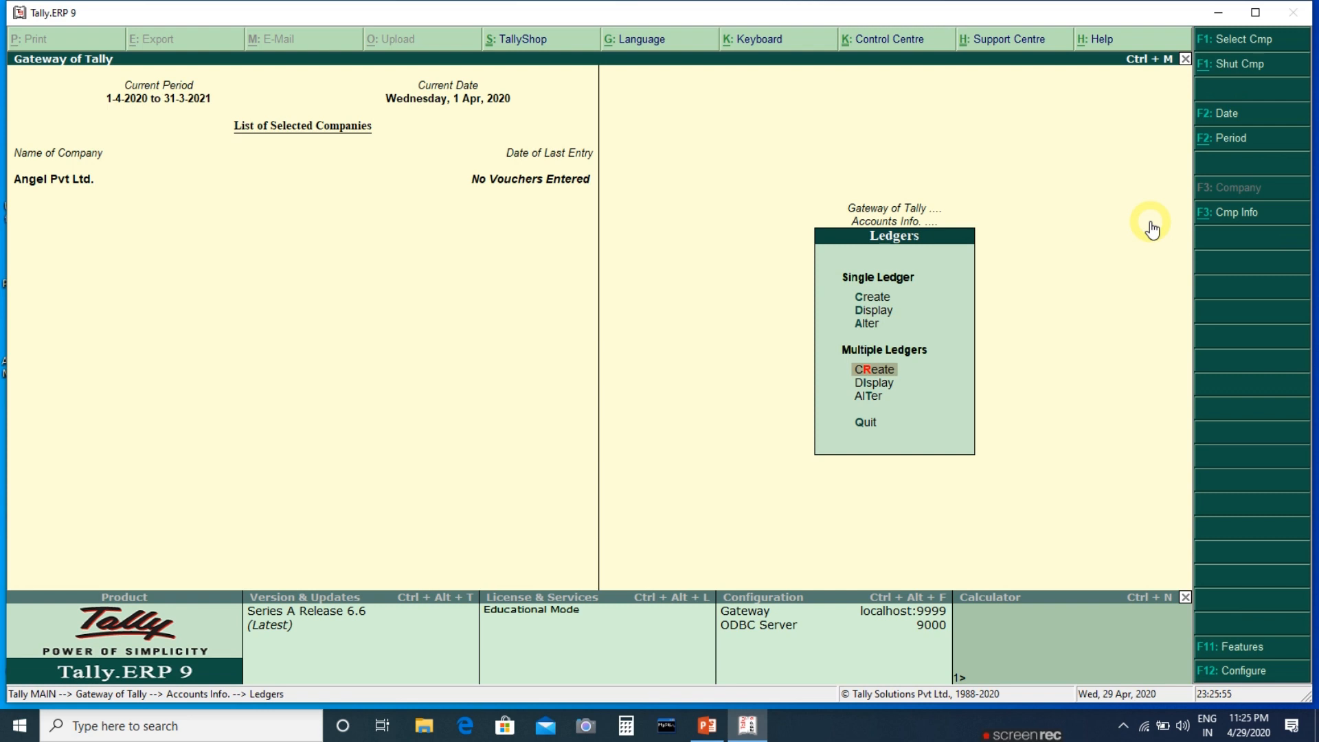
Step: Open the single ledger display selection, look through the list of ledgers down to Sales A/c, and leave it
key(Up)
key(Up)
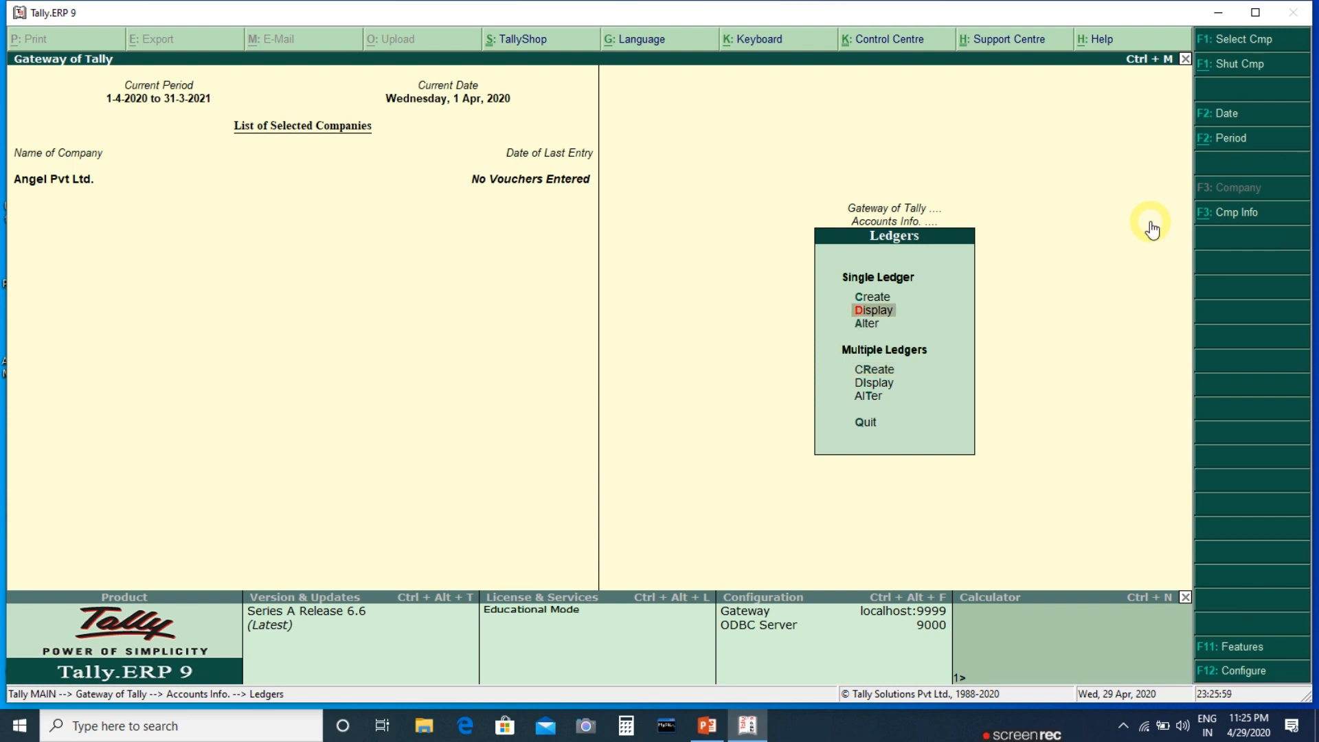
key(Return)
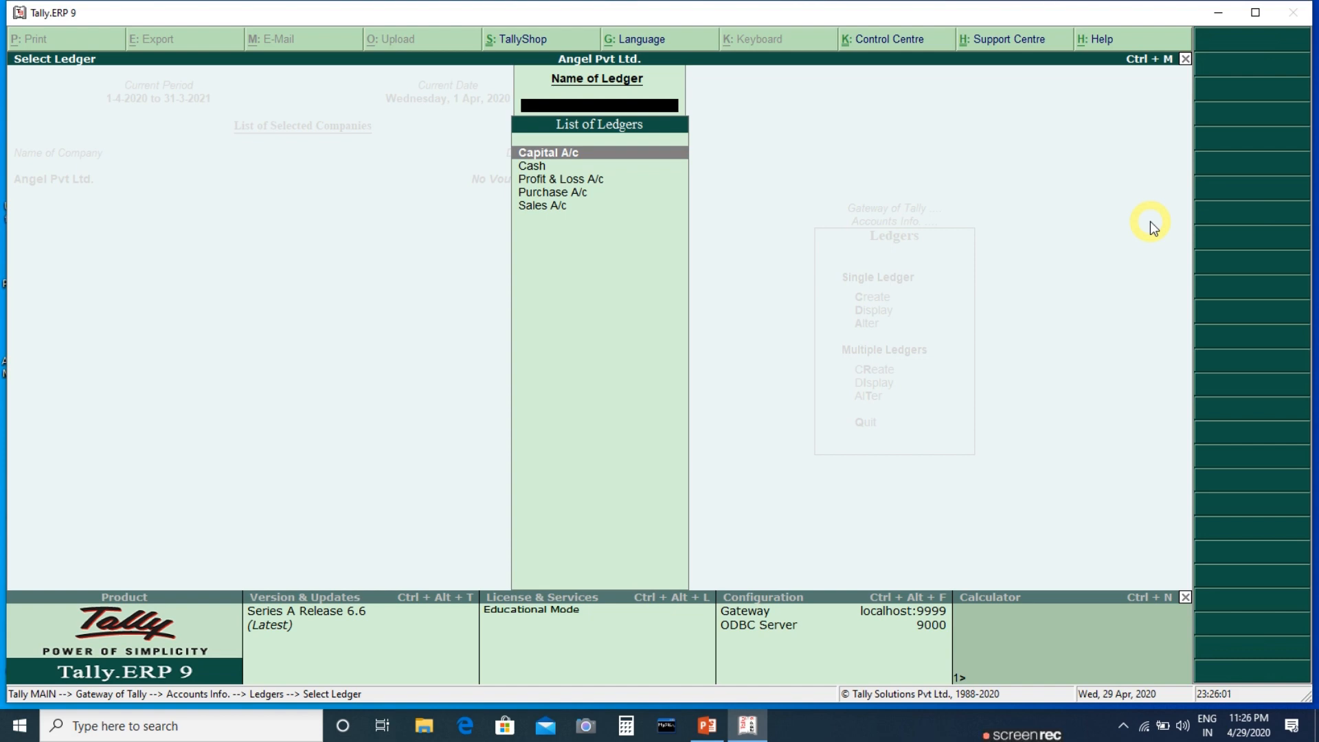
key(Down)
key(Down)
key(Down)
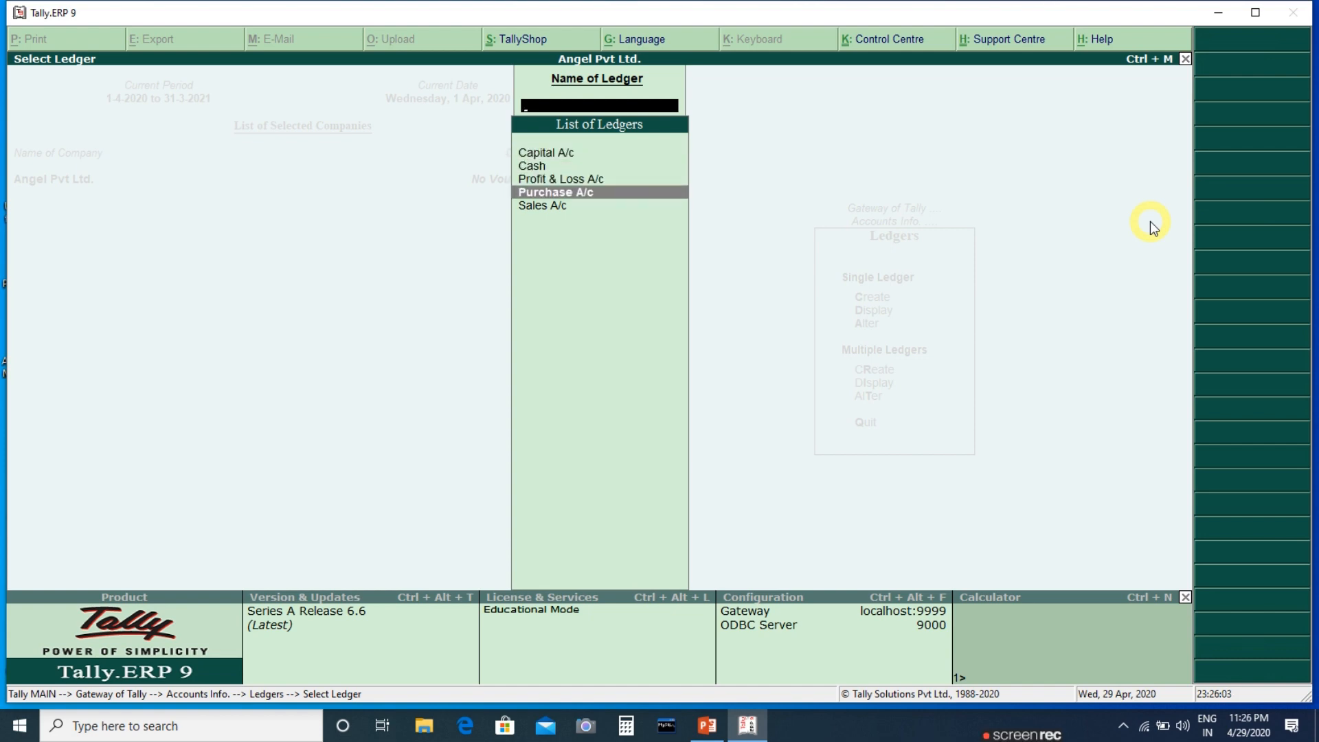
key(Down)
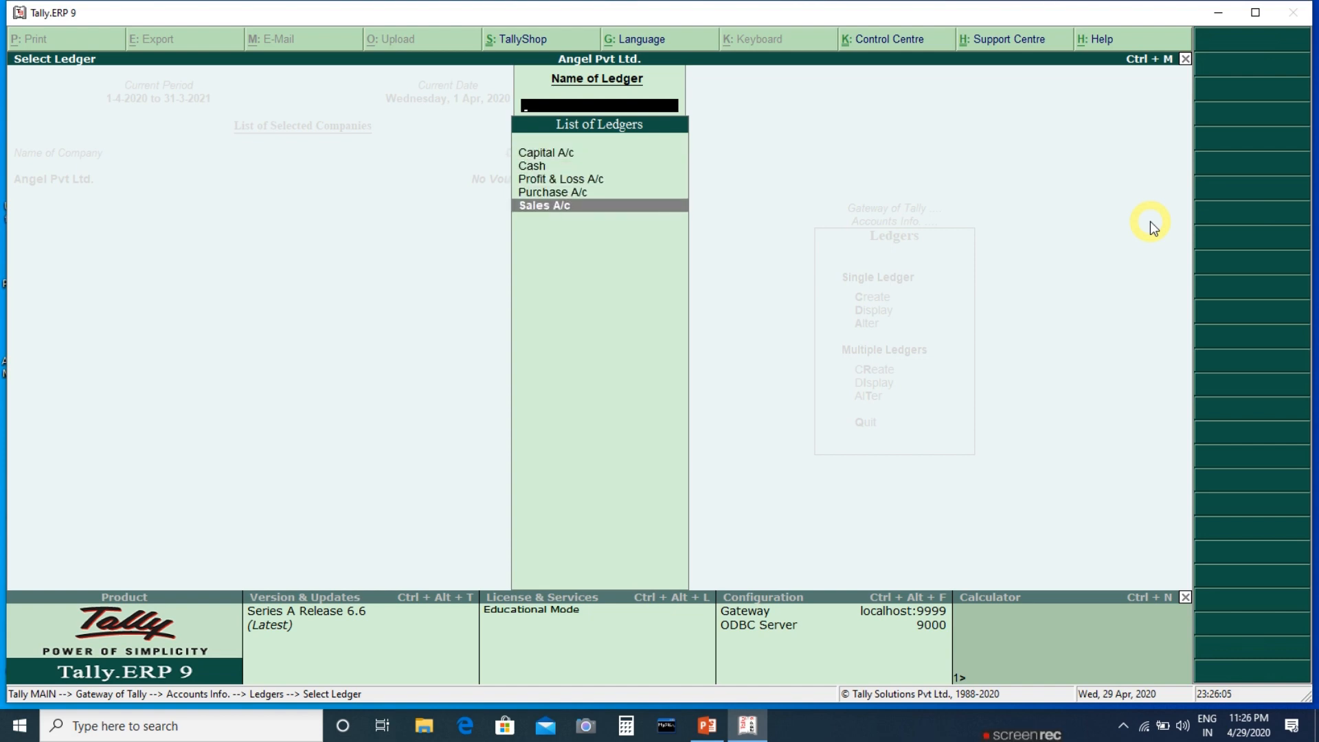
key(Escape)
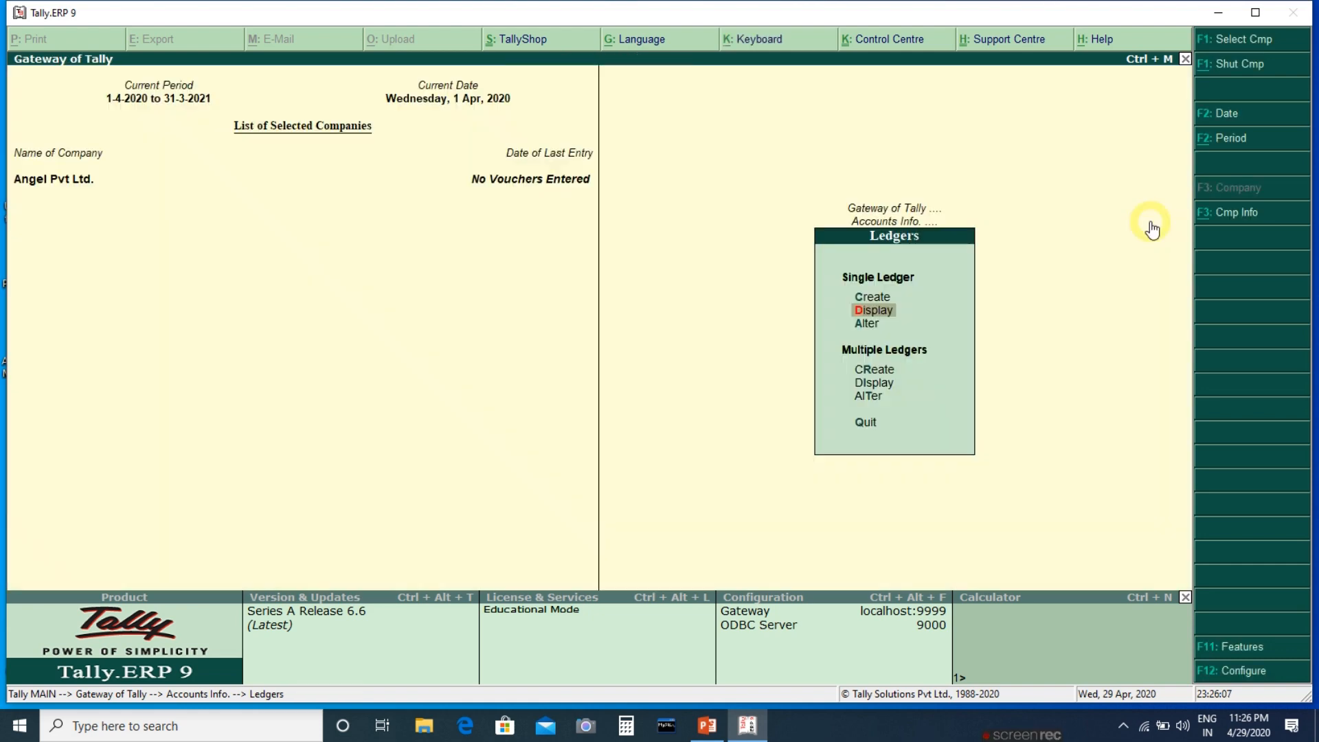
Step: Display multiple ledgers for All Items, review each ledger with its parent group, and return to the Ledgers menu
key(Down)
key(Down)
key(Down)
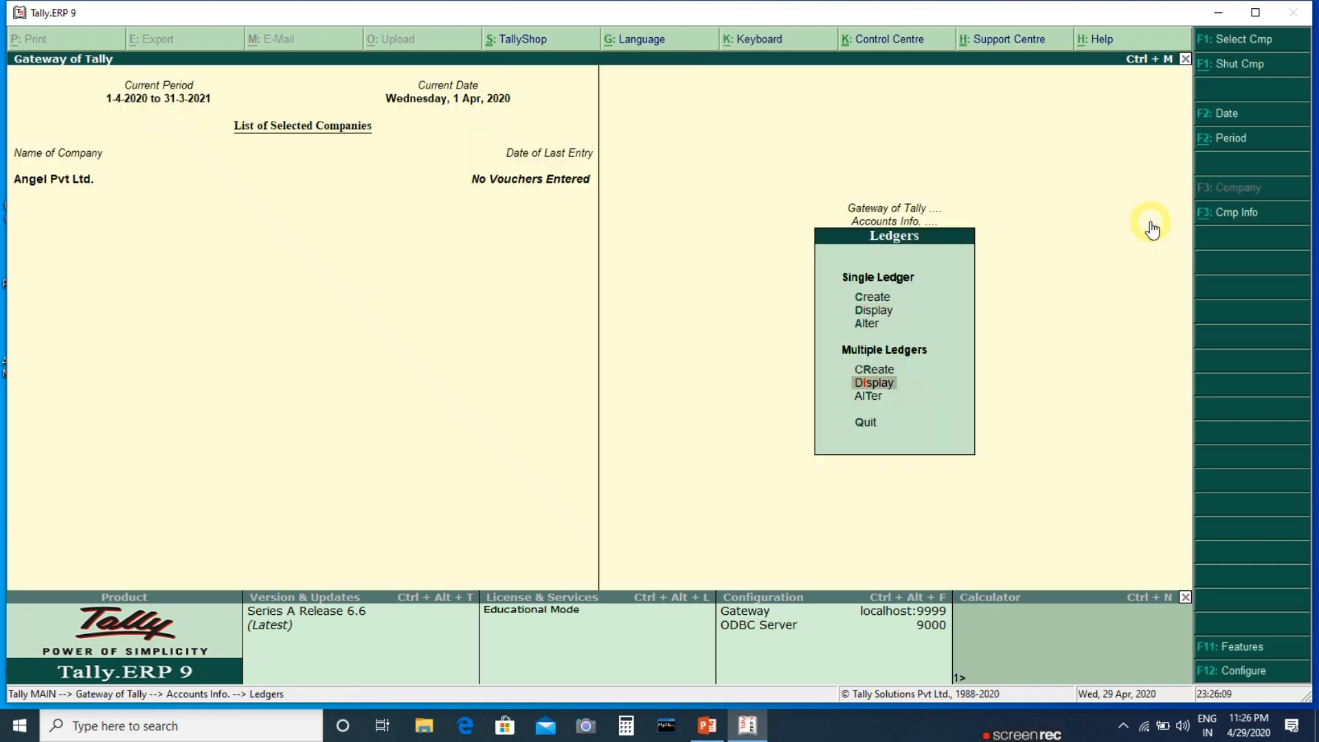
key(Return)
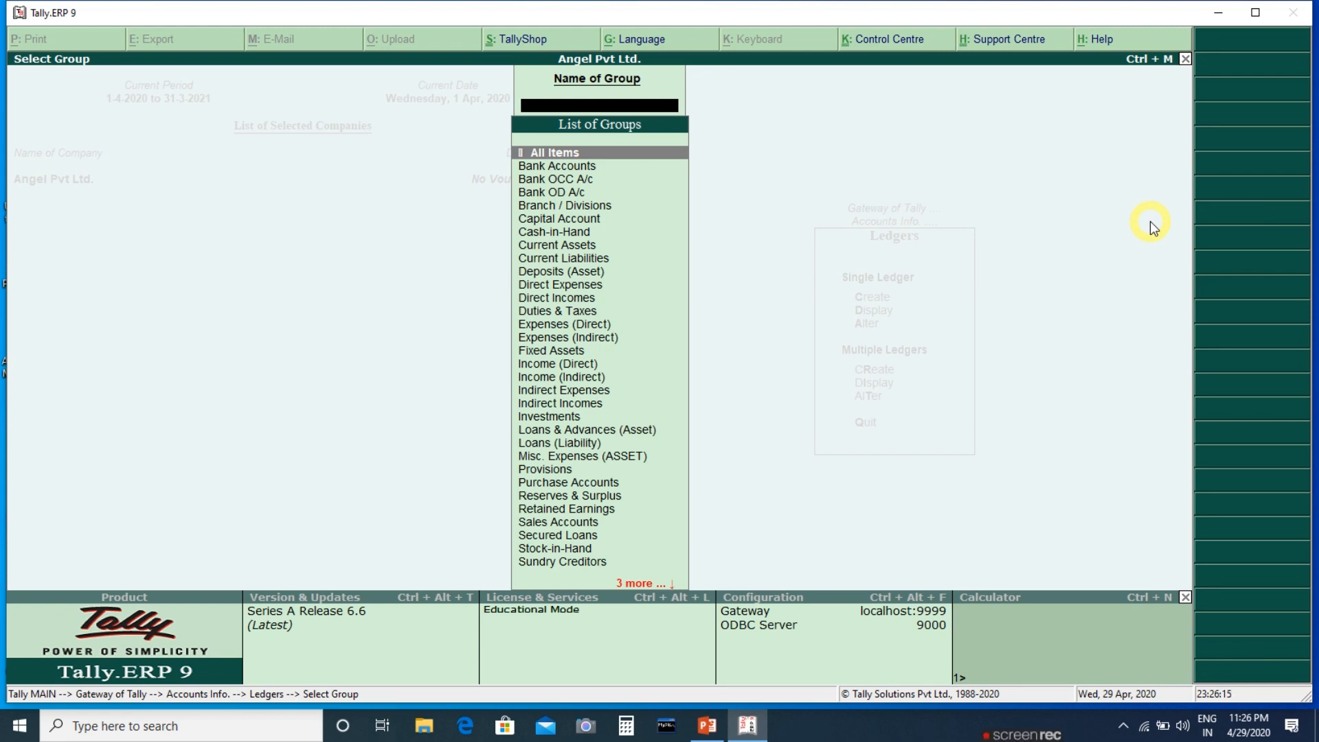
key(Return)
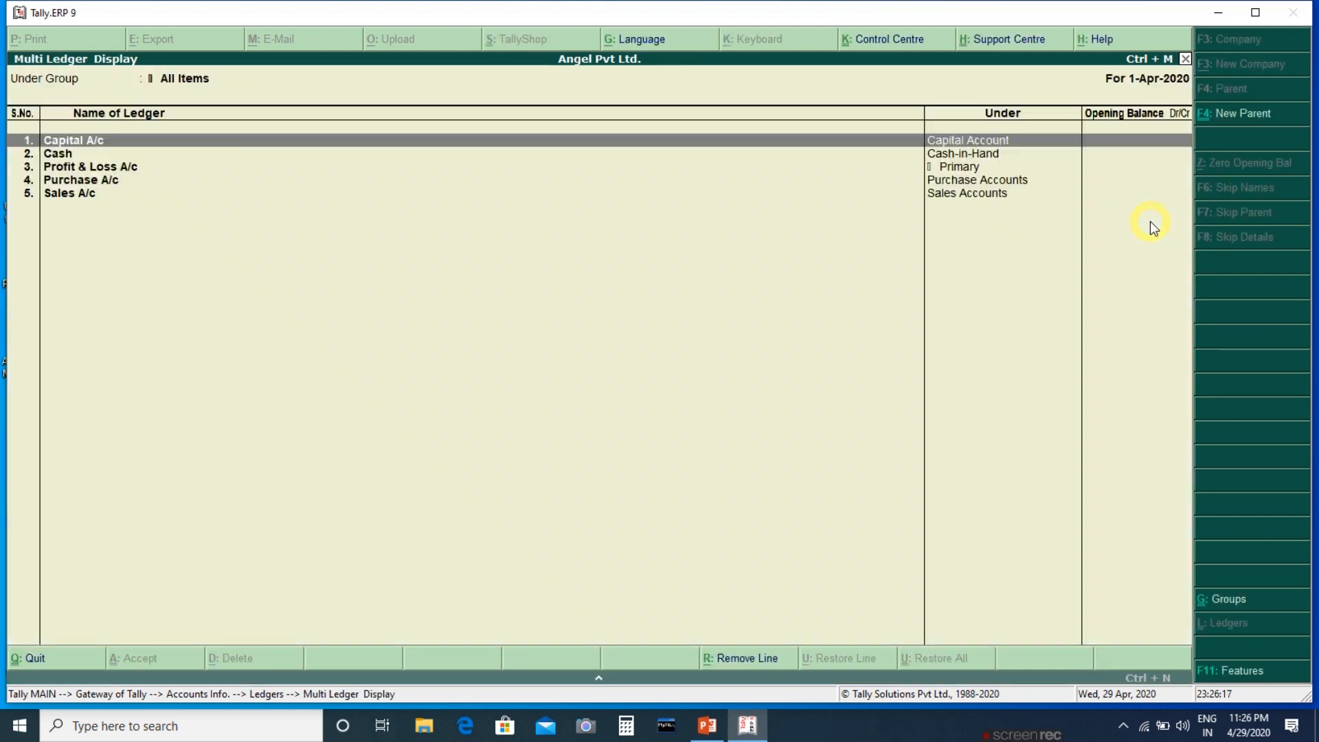
key(Down)
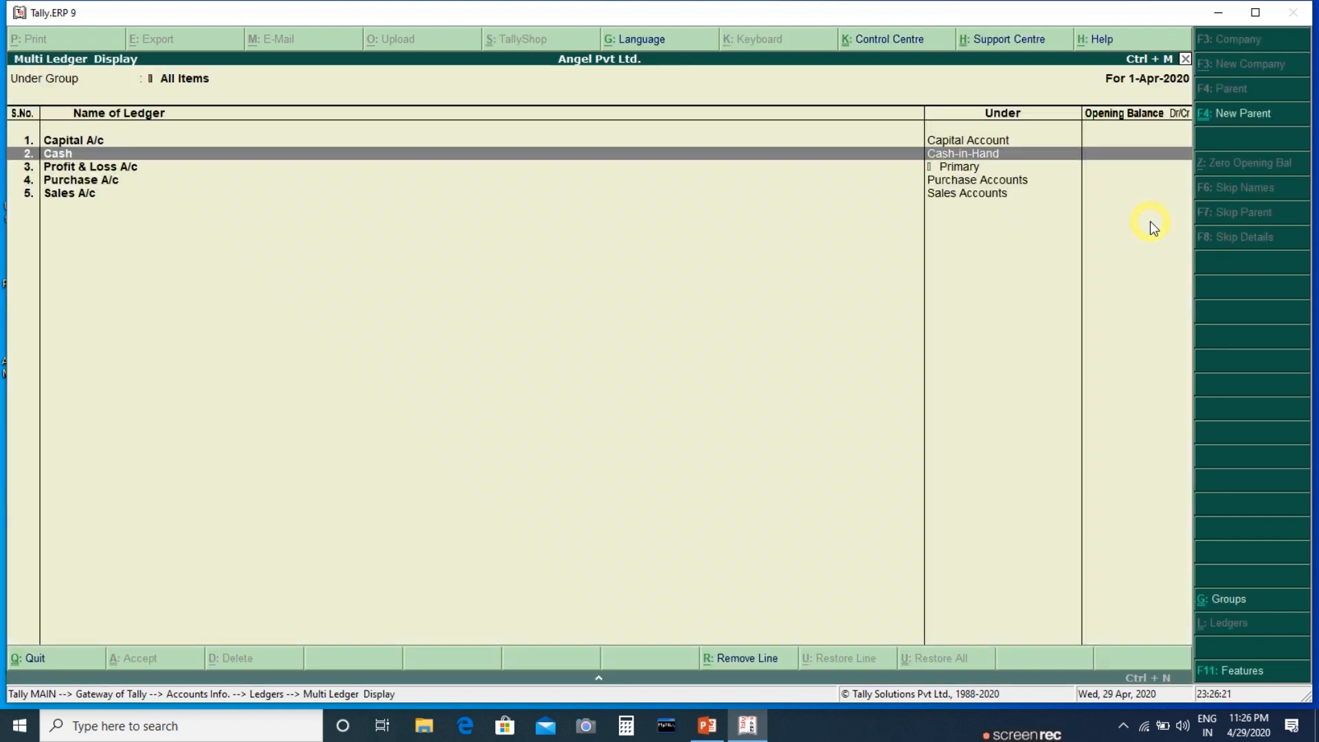
key(Down)
key(Down)
key(Down)
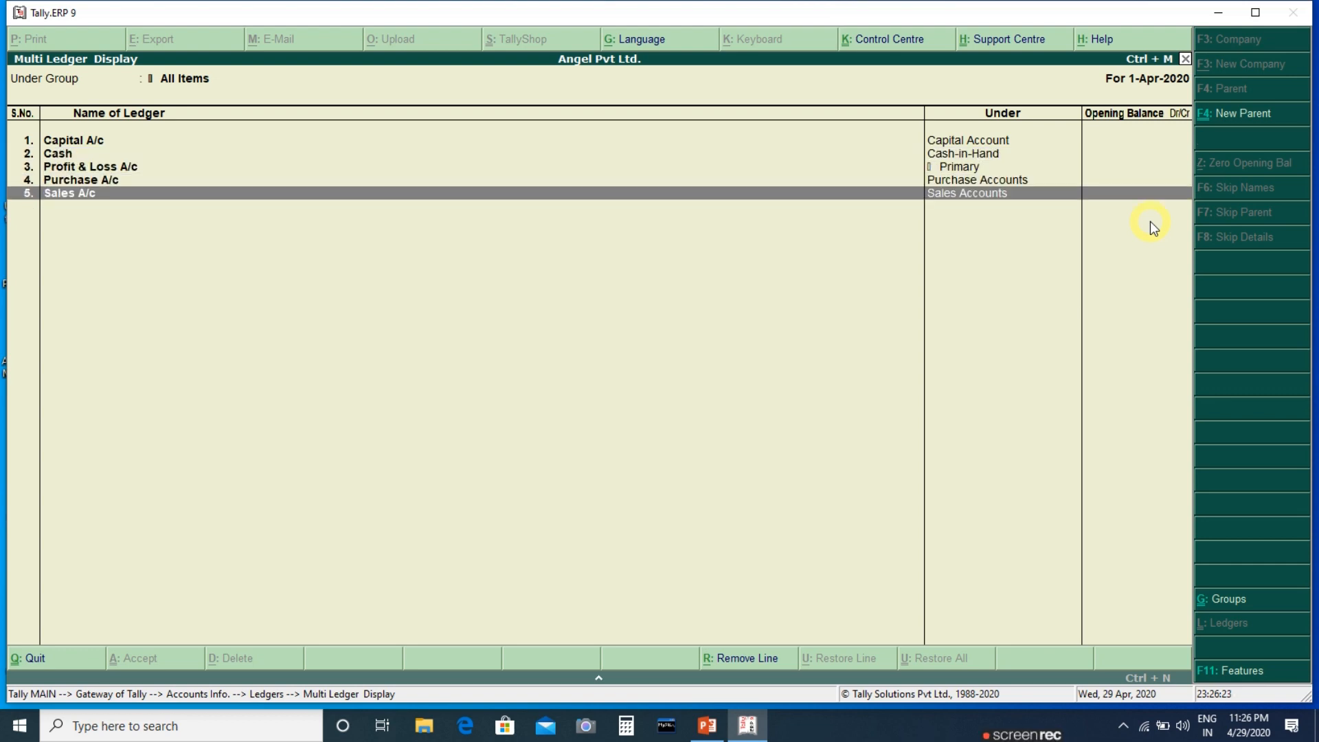
key(Escape)
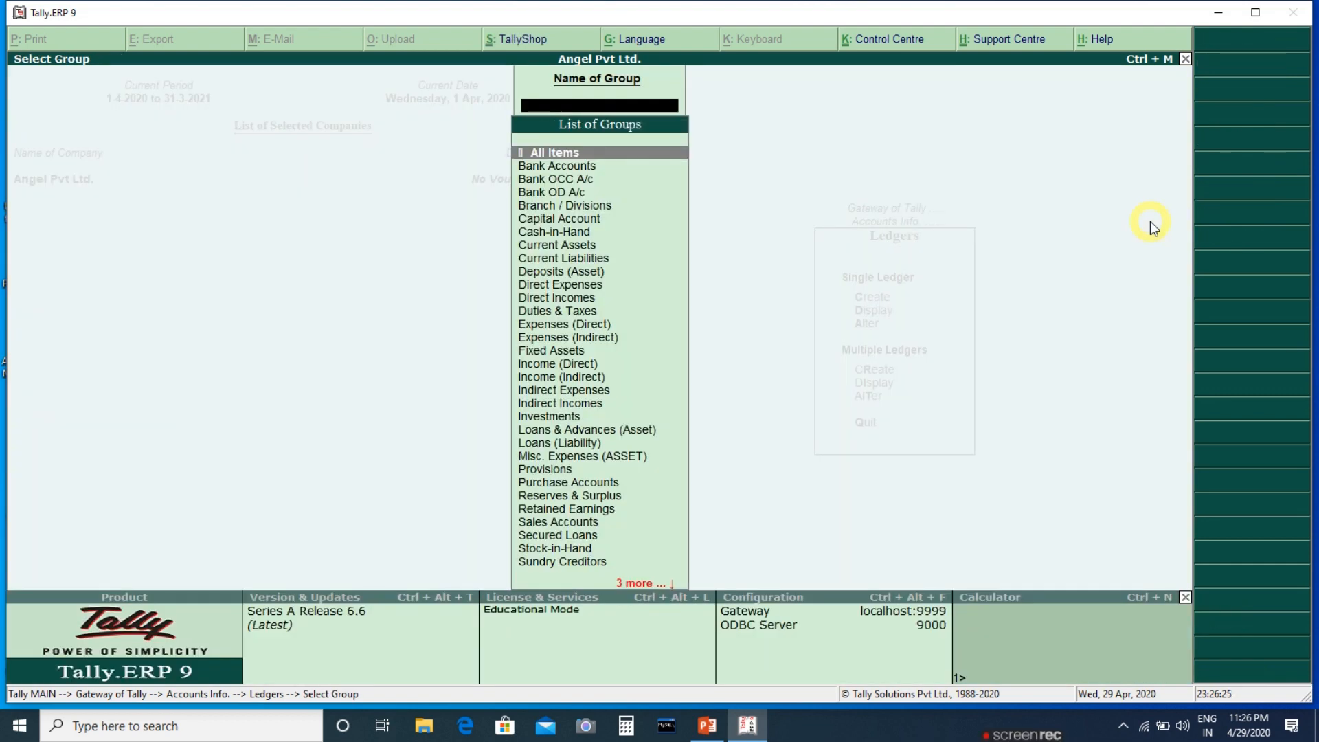
key(Escape)
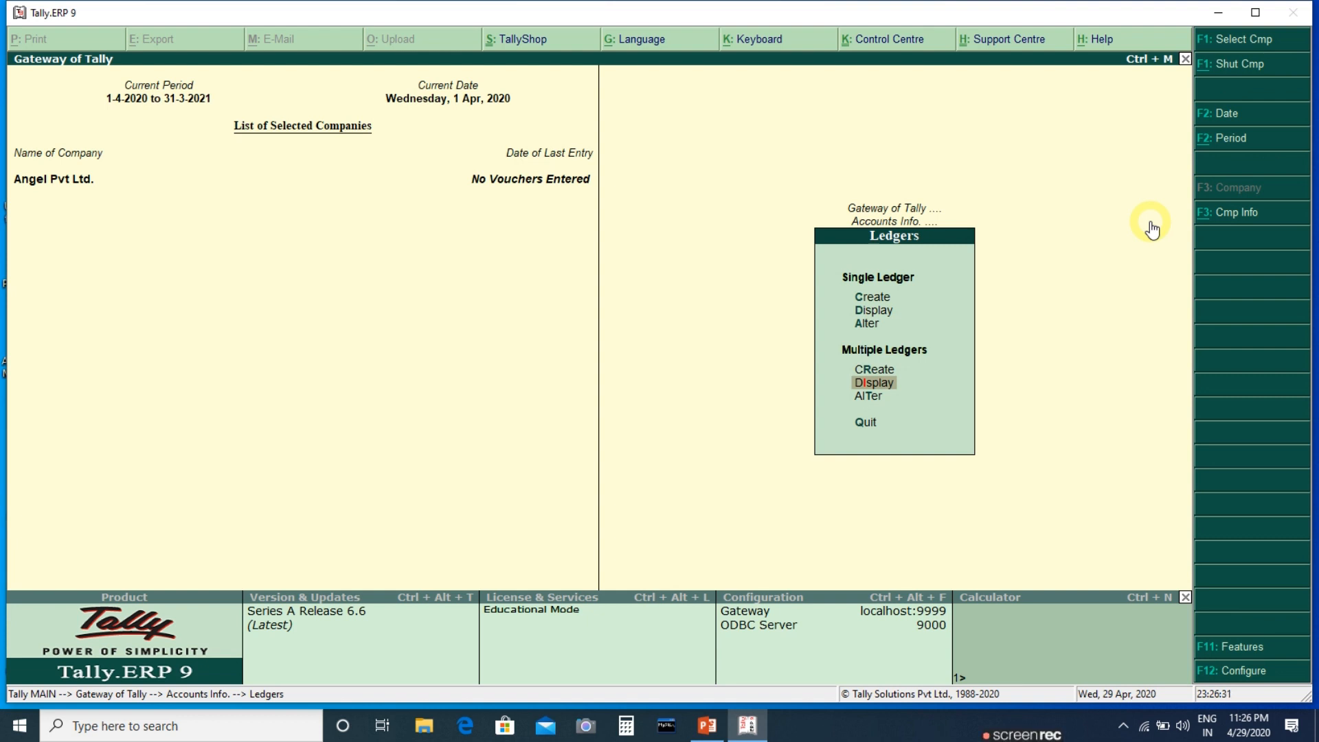
Step: Review the ledger configuration options from single ledger creation, and return to the Gateway of Tally without creating a ledger
key(Up)
key(Up)
key(Up)
key(Up)
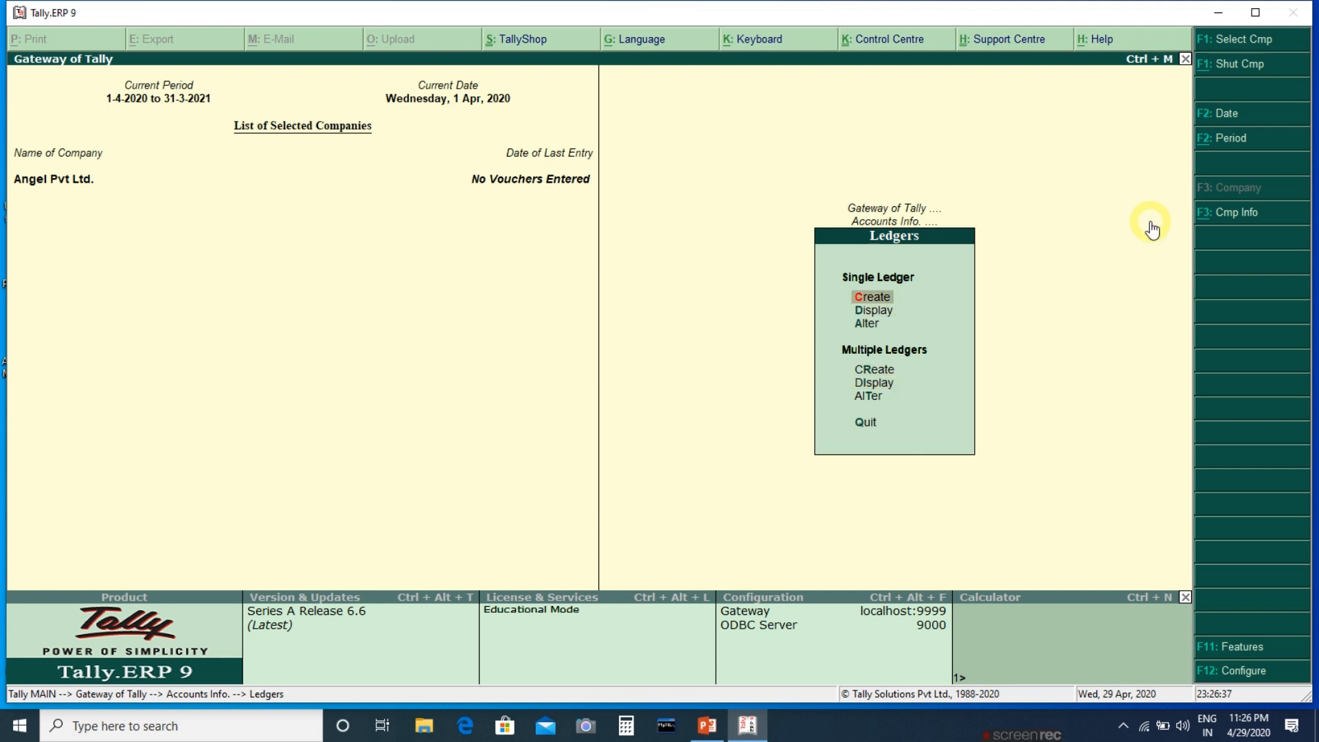
key(Return)
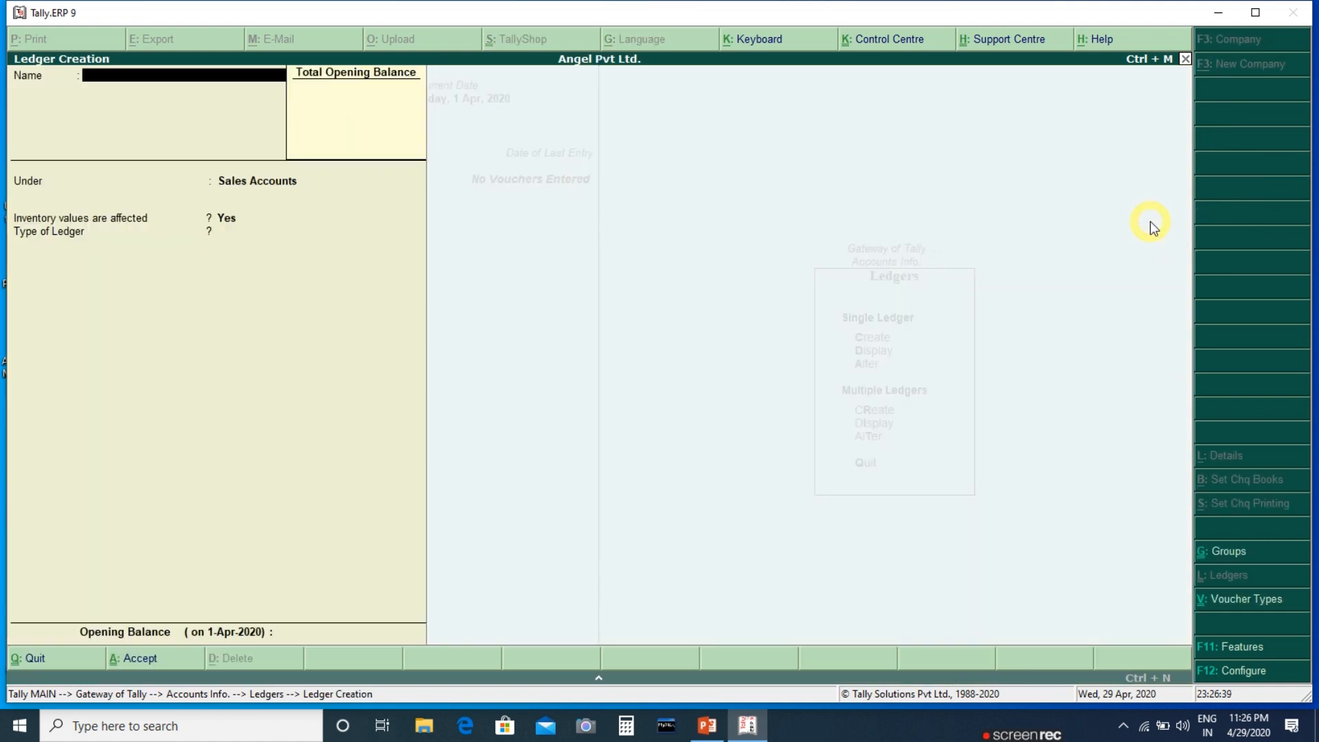
key(F12)
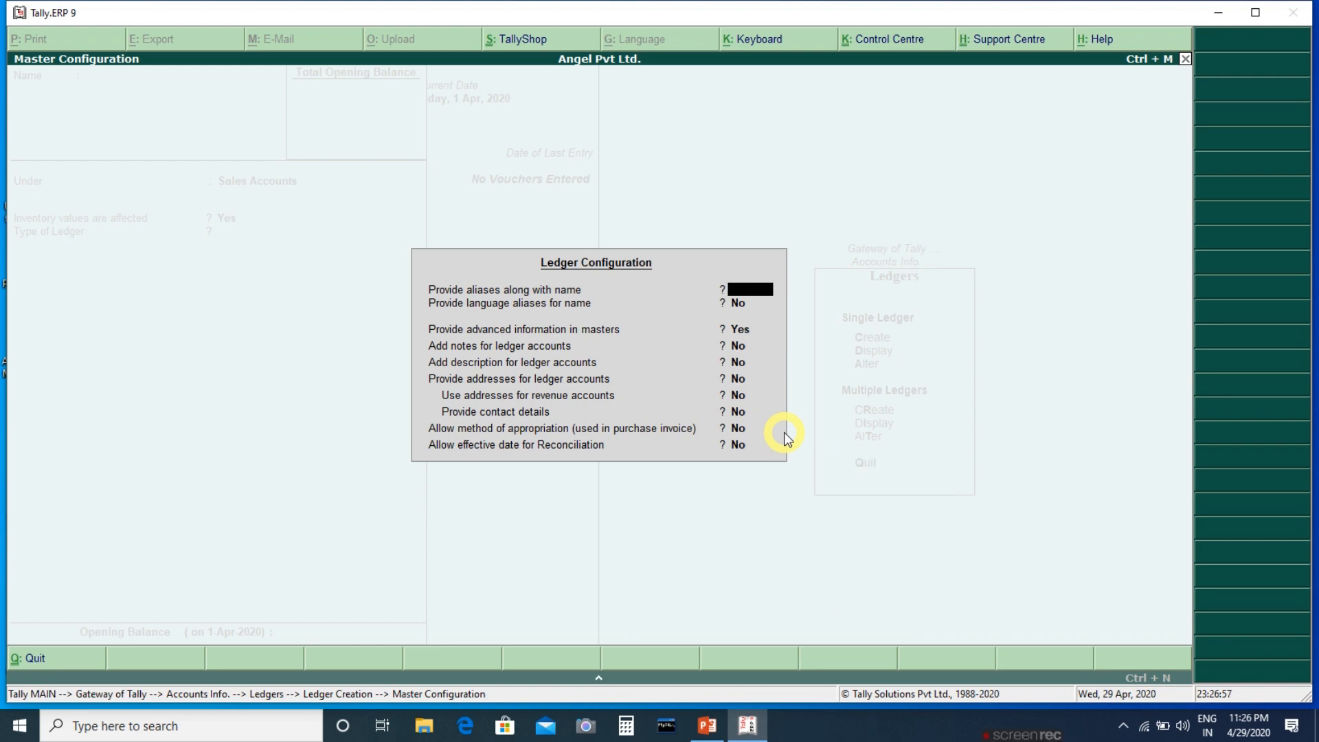
key(Escape)
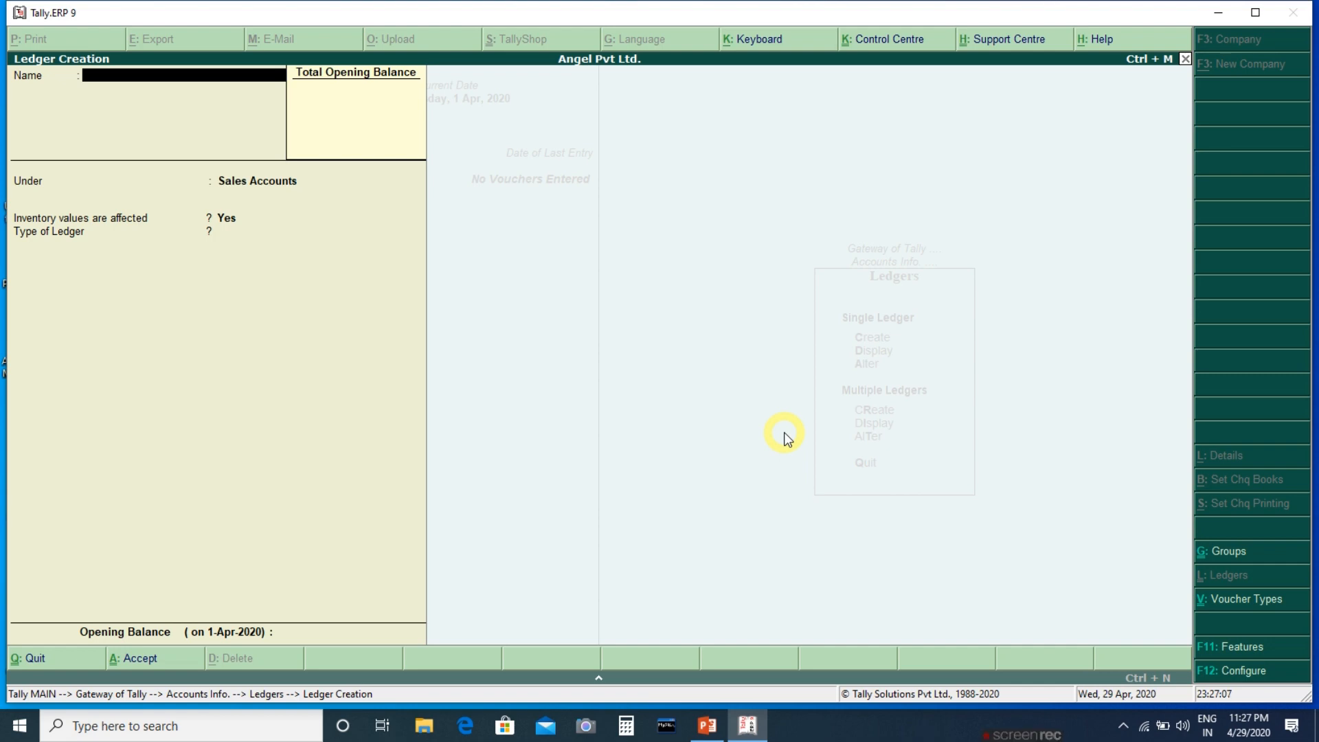
key(Escape)
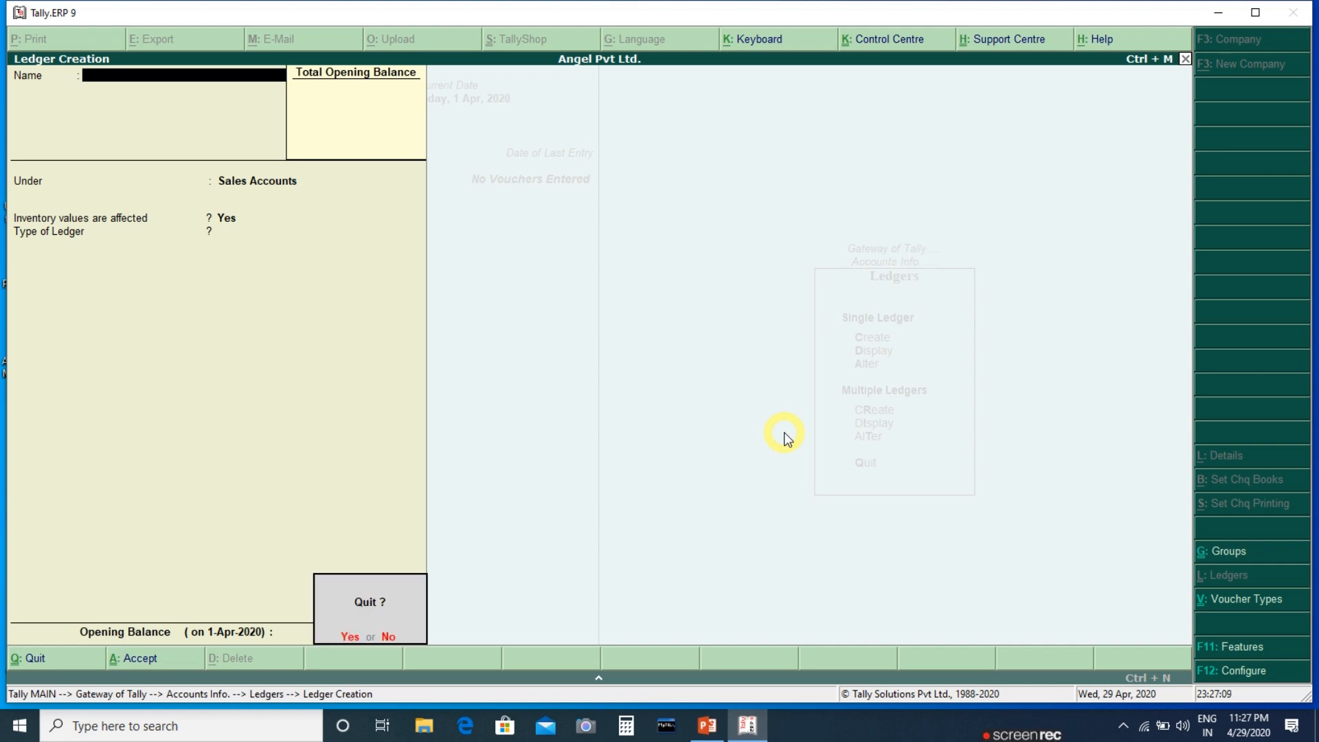
key(Return)
key(Escape)
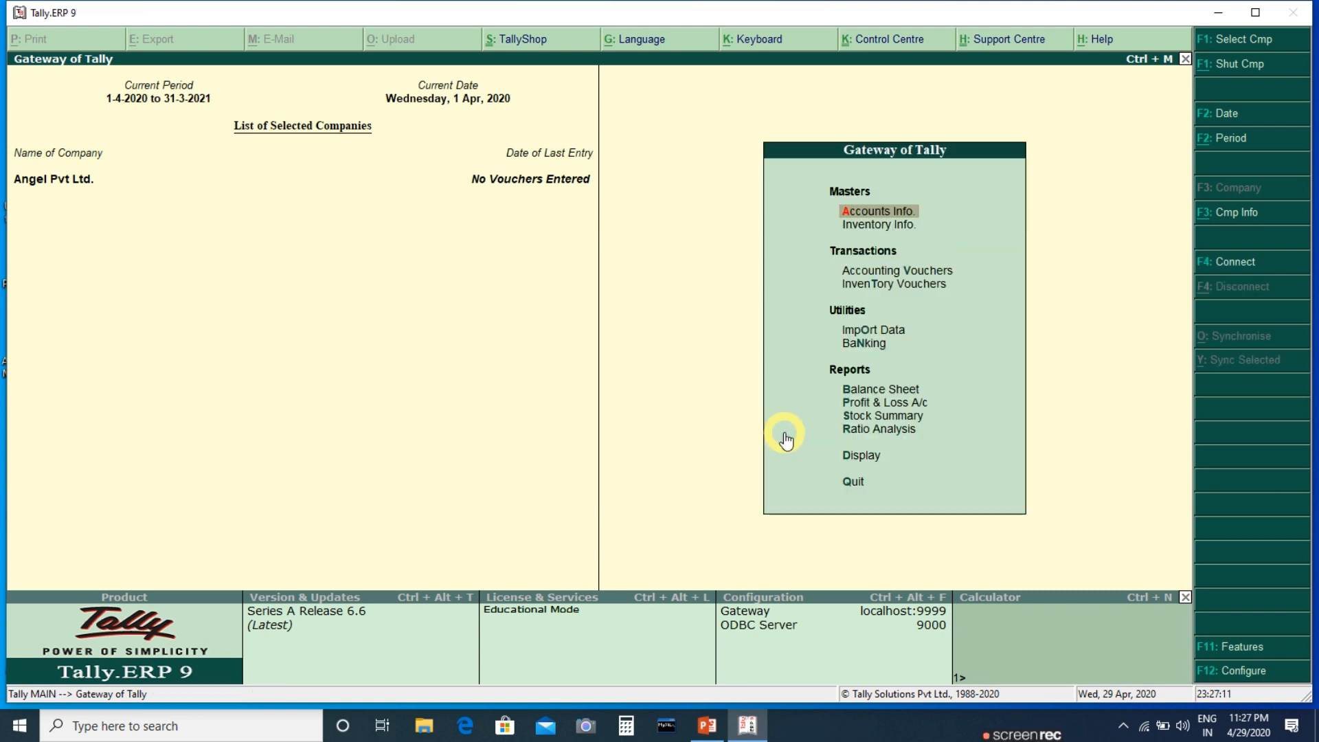